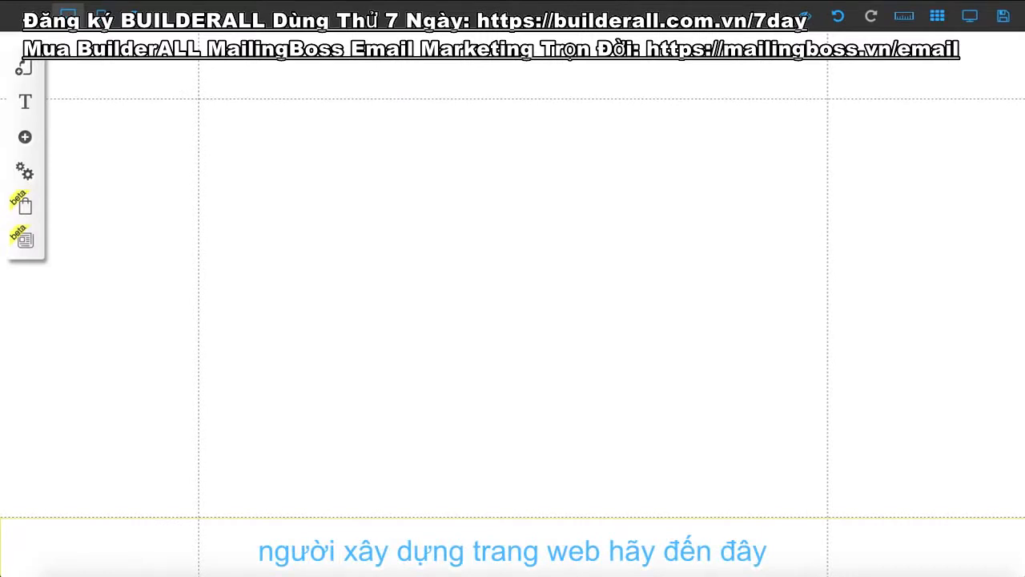
# Step: Leave the blank page editor without saving and filter the template categories by EXPRESS to list the Express templates
pyautogui.press('super+w')
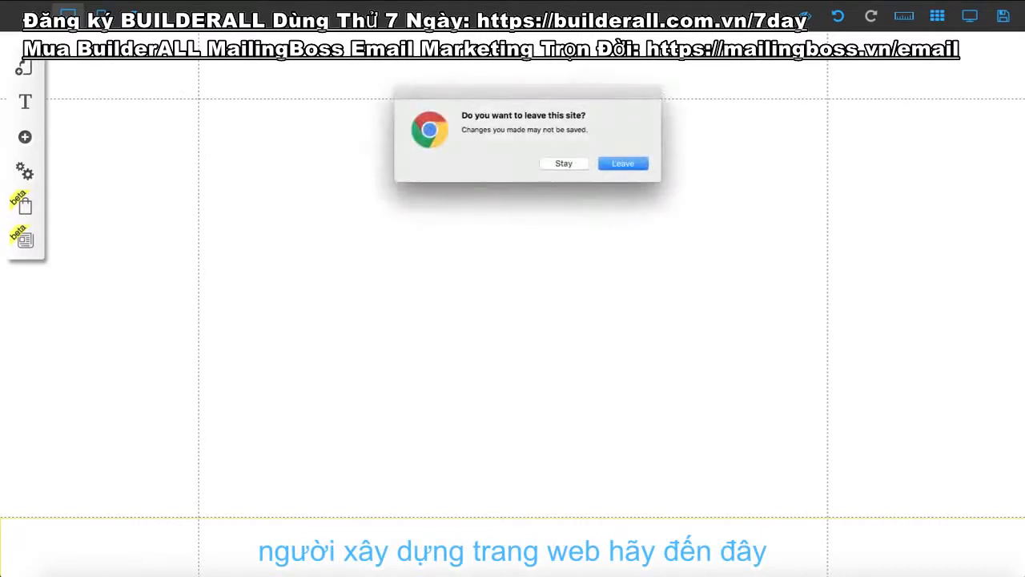
pyautogui.click(622, 164)
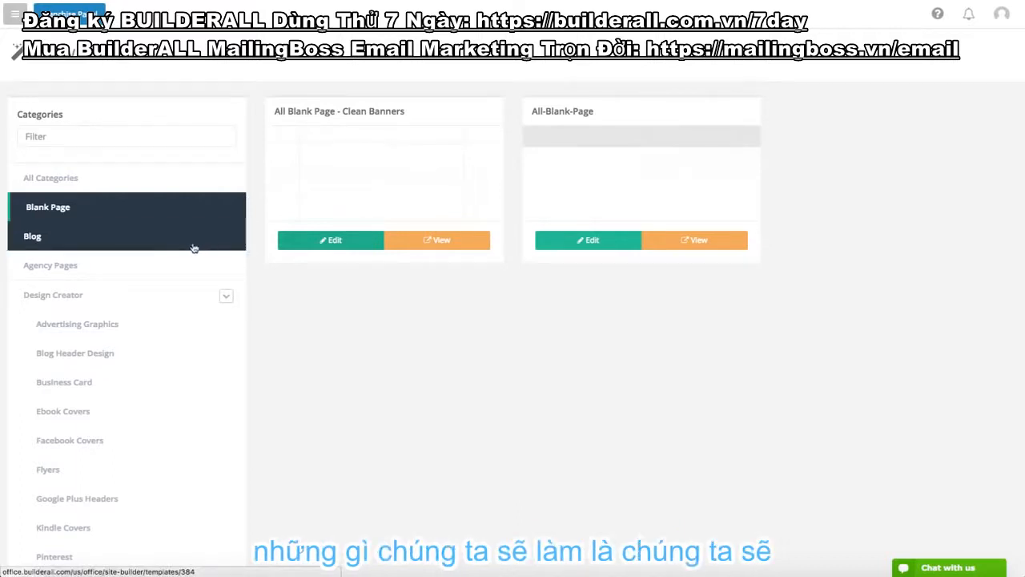
pyautogui.click(142, 142)
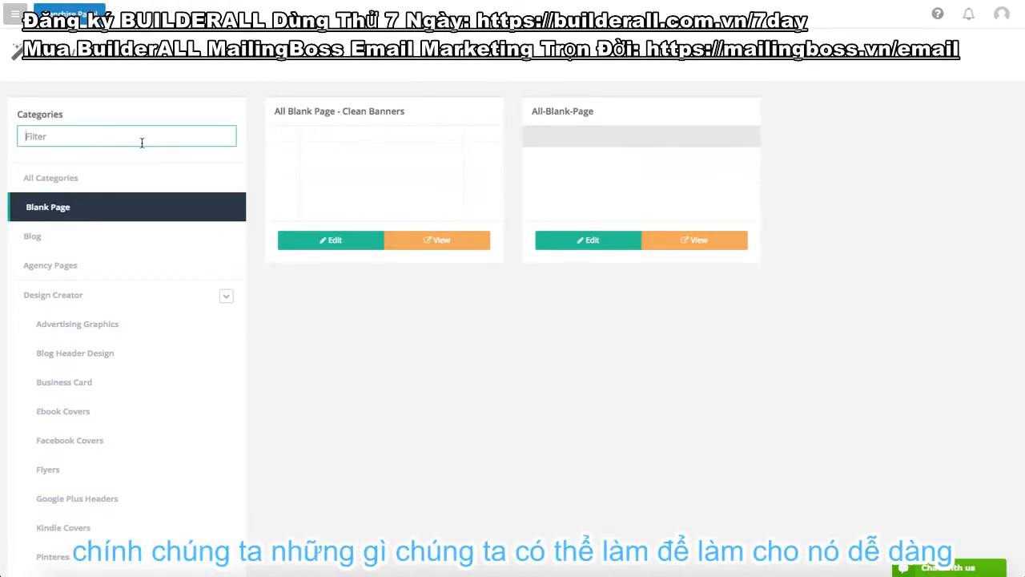
pyautogui.write('EXPRESS')
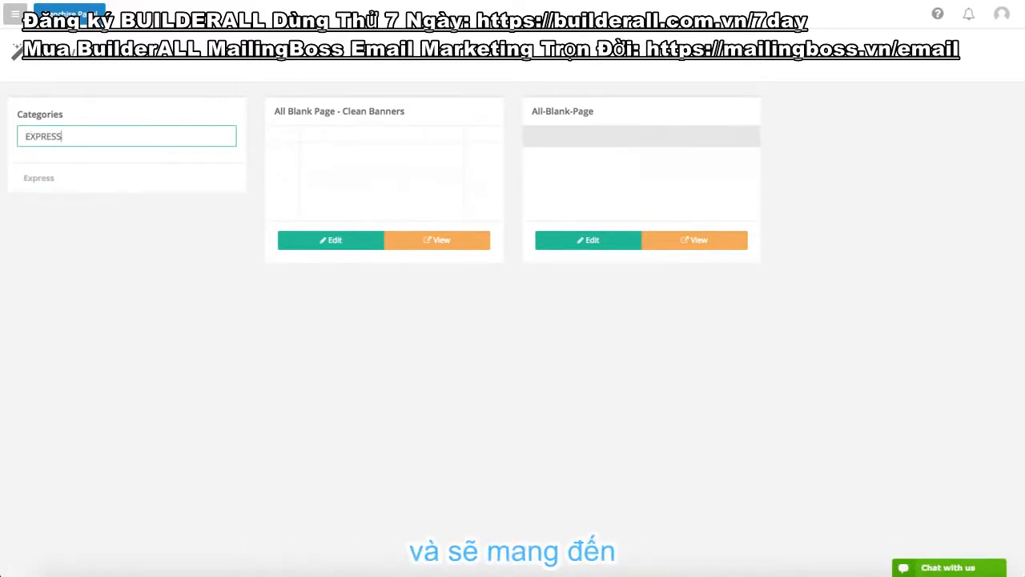
pyautogui.click(125, 174)
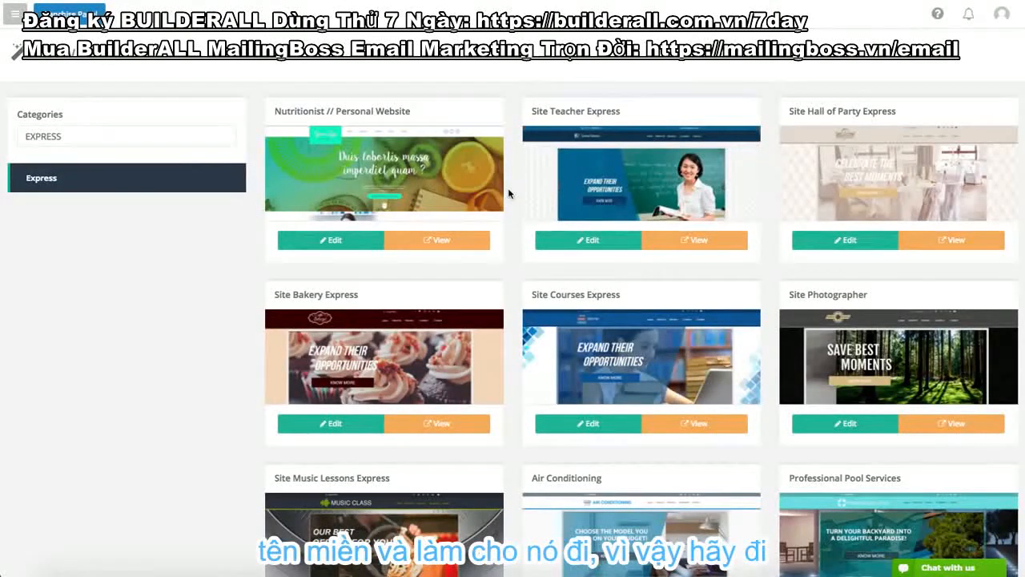
# Step: Browse the Express templates and open a preview of the Site Bakery Express template
pyautogui.scroll(-2, 507, 192)
pyautogui.scroll(-5, 507, 192)
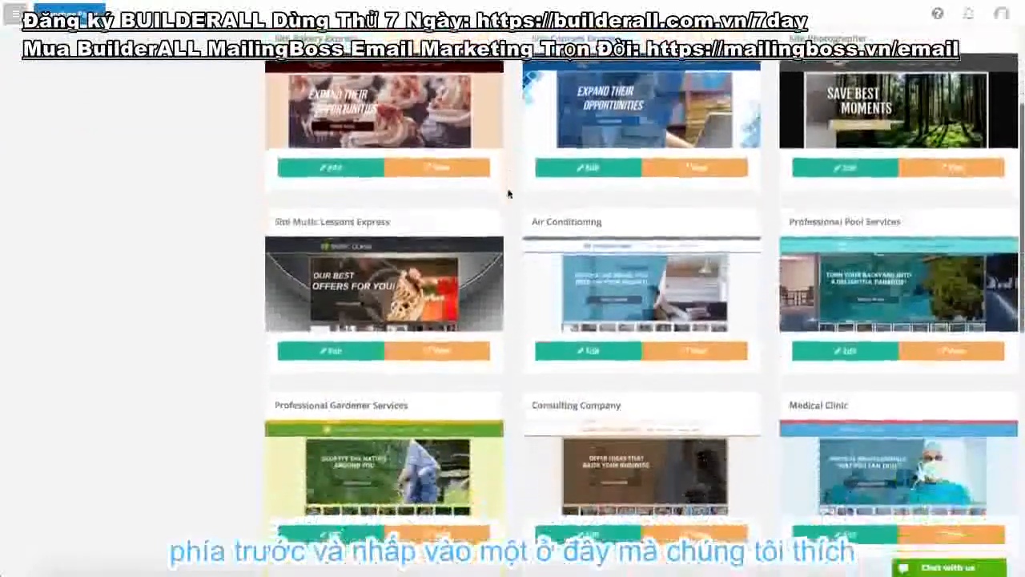
pyautogui.scroll(3, 508, 192)
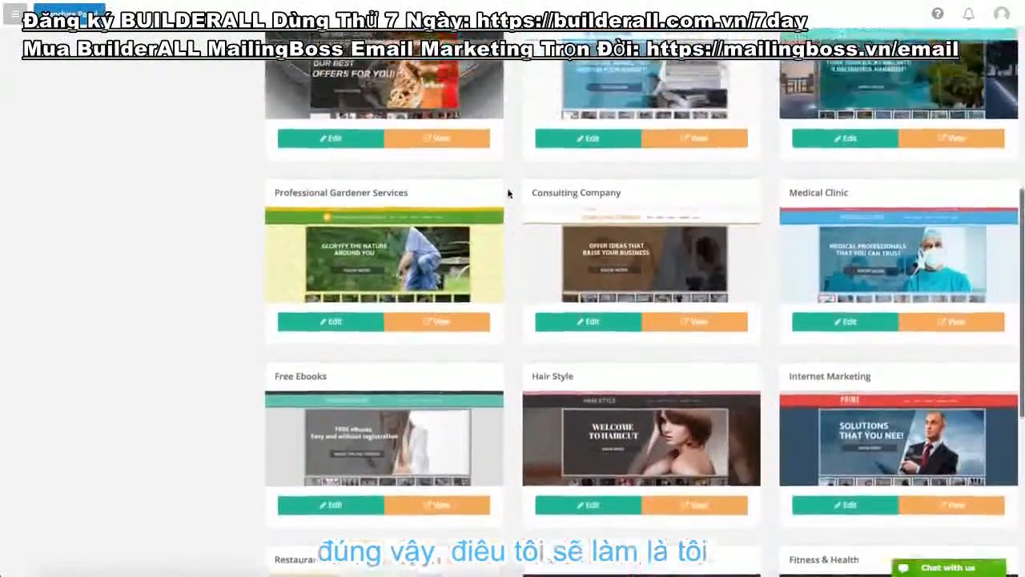
pyautogui.scroll(2, 508, 192)
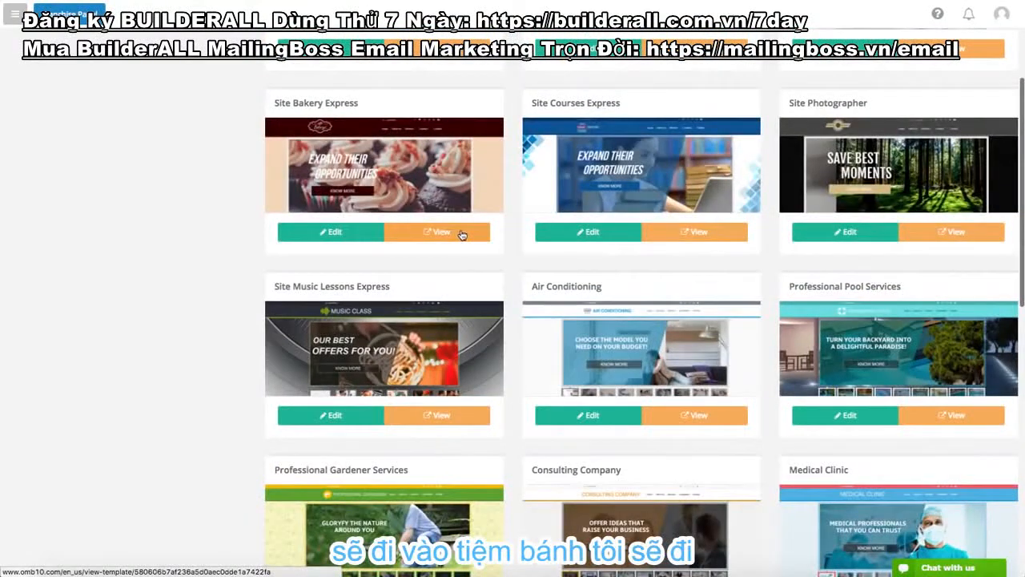
pyautogui.click(460, 233)
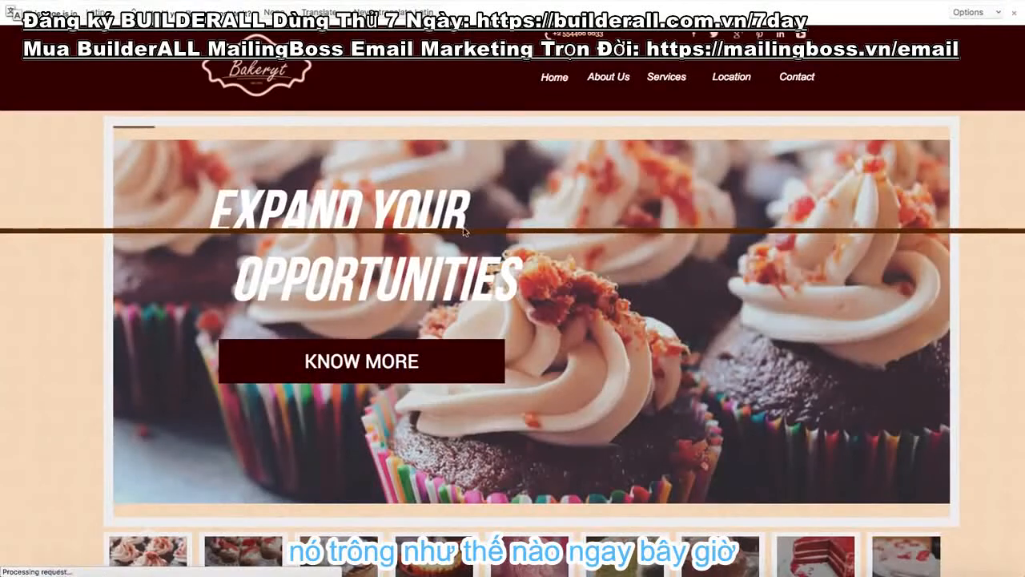
# Step: Look over the bakery preview's banner and cake cards, and show the pink cake in the banner slideshow
pyautogui.scroll(-2, 467, 231)
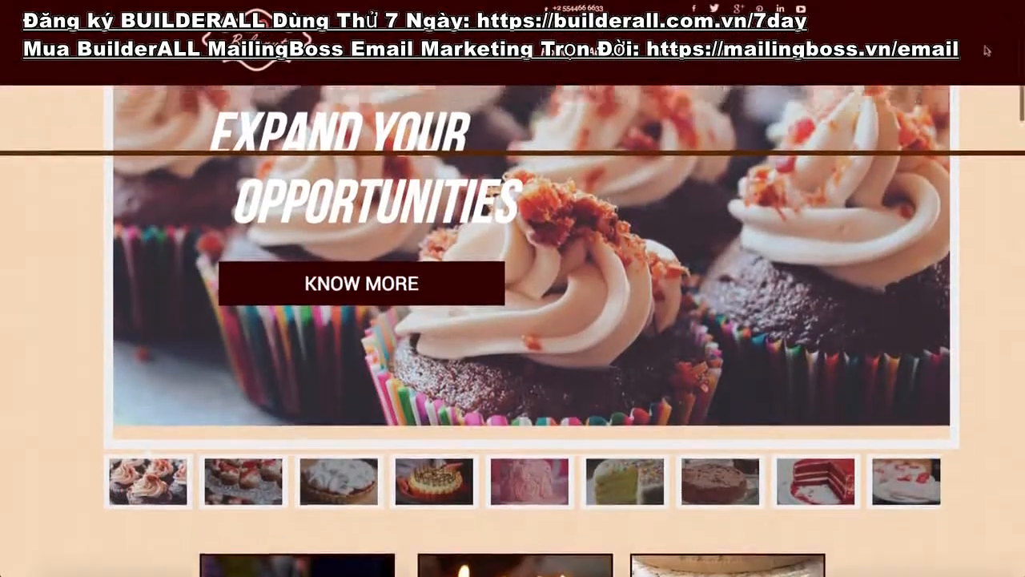
pyautogui.scroll(-4, 896, 158)
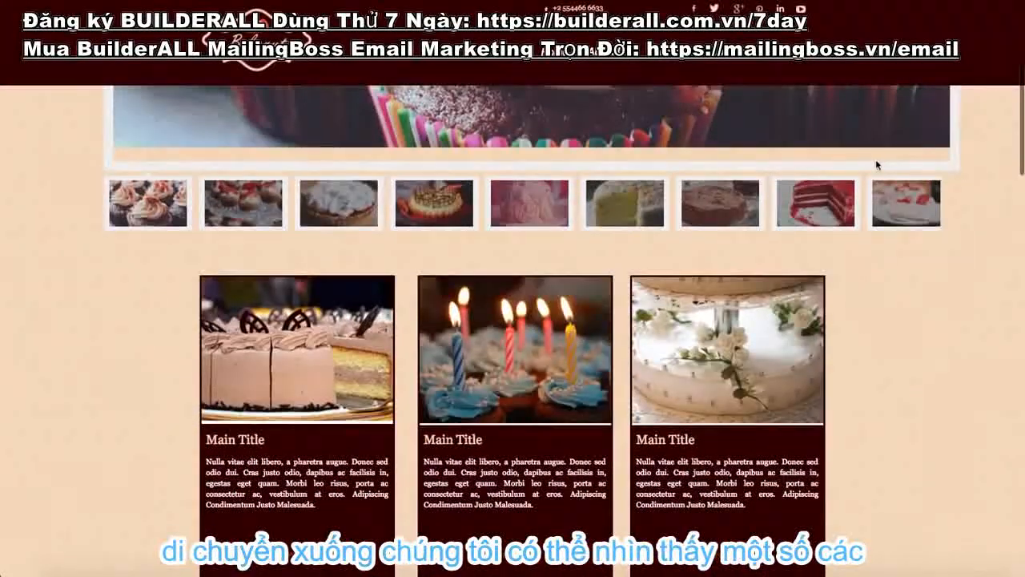
pyautogui.scroll(-2, 877, 165)
pyautogui.scroll(5, 877, 165)
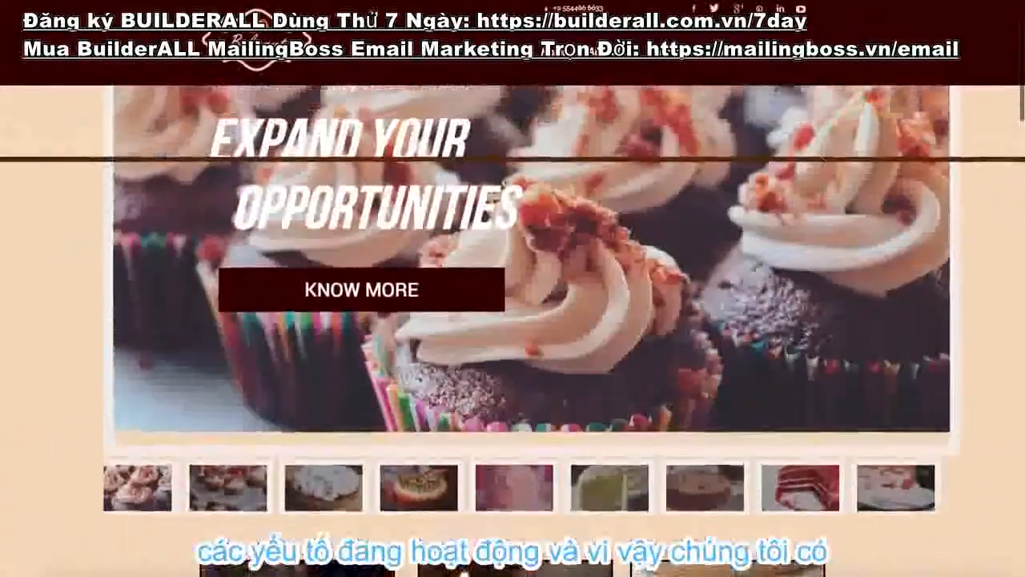
pyautogui.scroll(1, 371, 427)
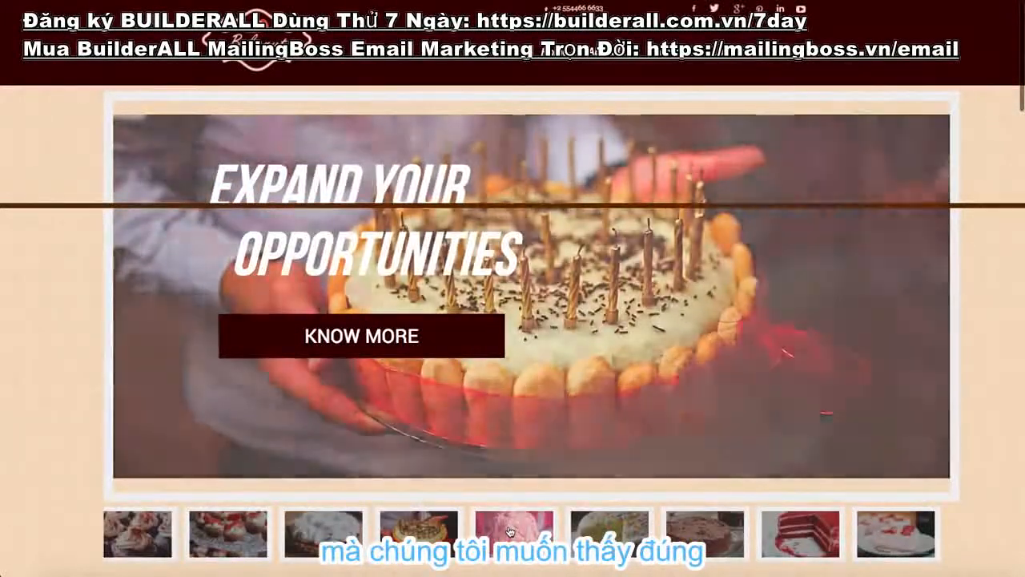
pyautogui.click(509, 530)
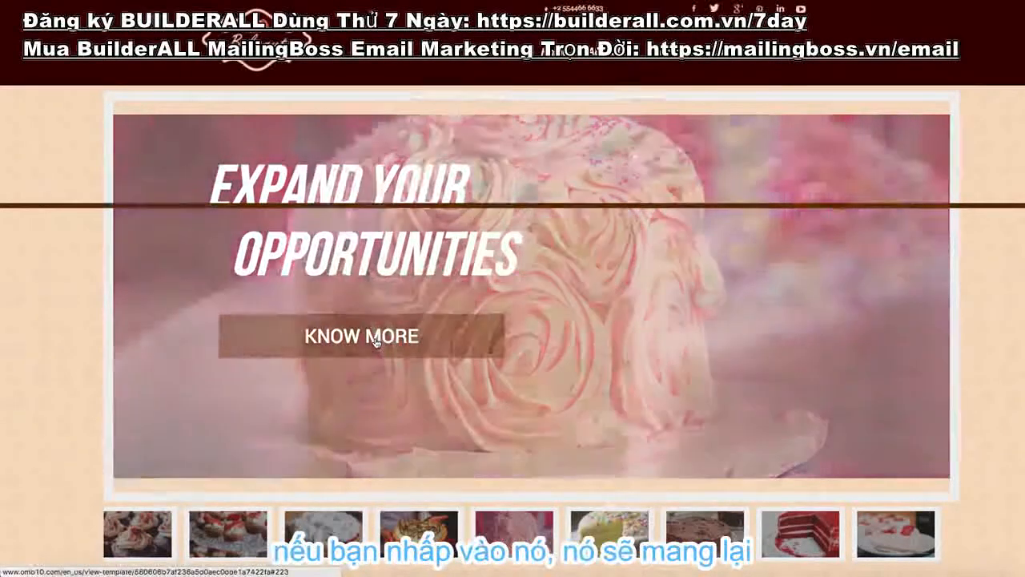
# Step: Test the KNOW MORE button and the About Us, Services, Location and Contact links, and close the template preview
pyautogui.click(374, 339)
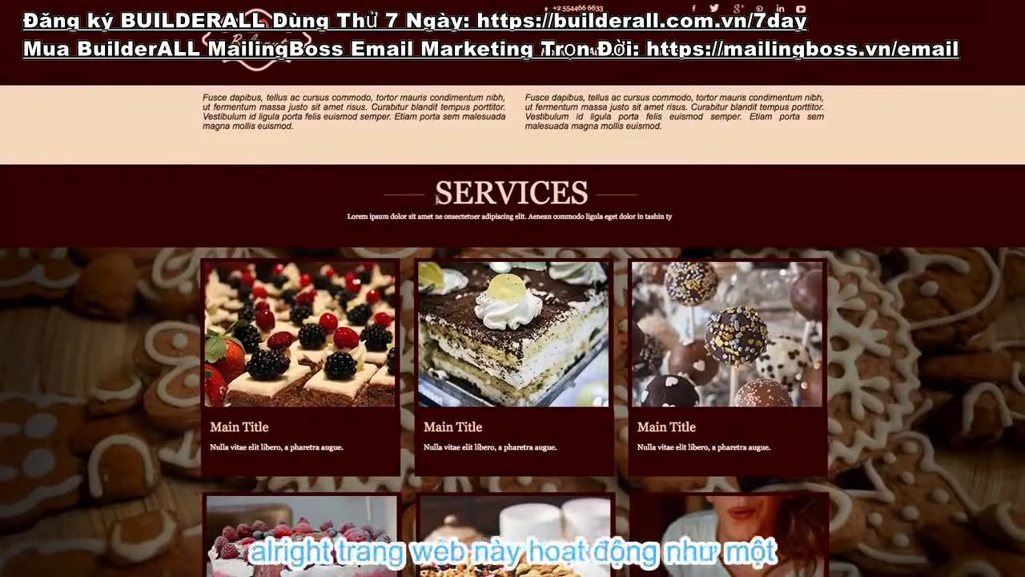
pyautogui.scroll(-1, 512, 328)
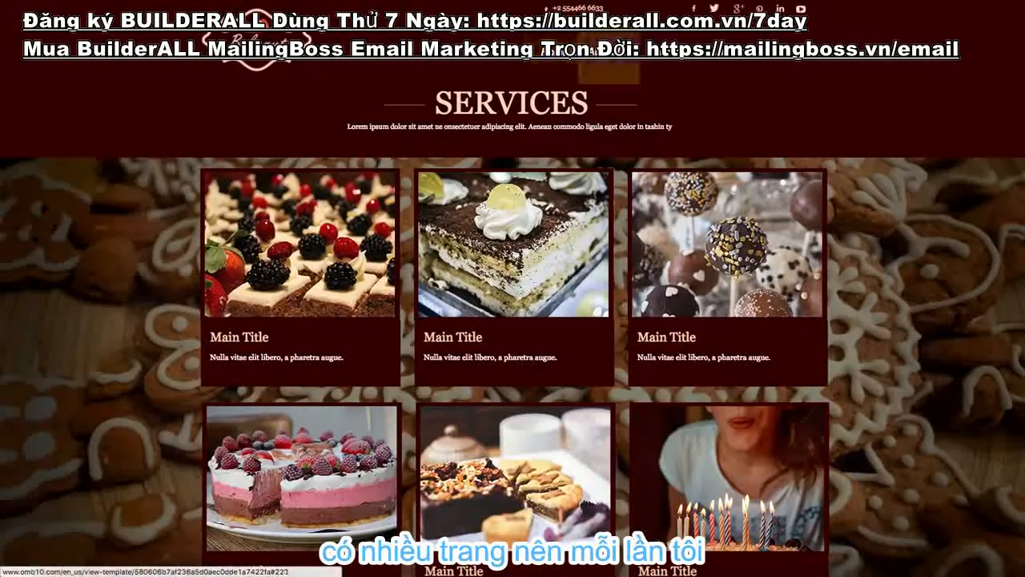
pyautogui.scroll(2, 609, 60)
pyautogui.click(609, 61)
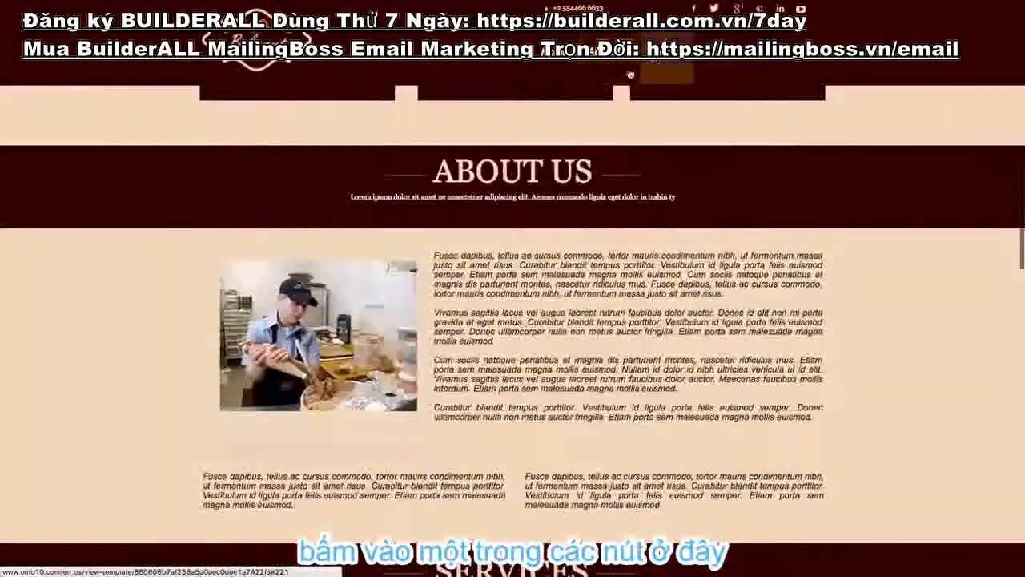
pyautogui.click(669, 60)
pyautogui.click(714, 64)
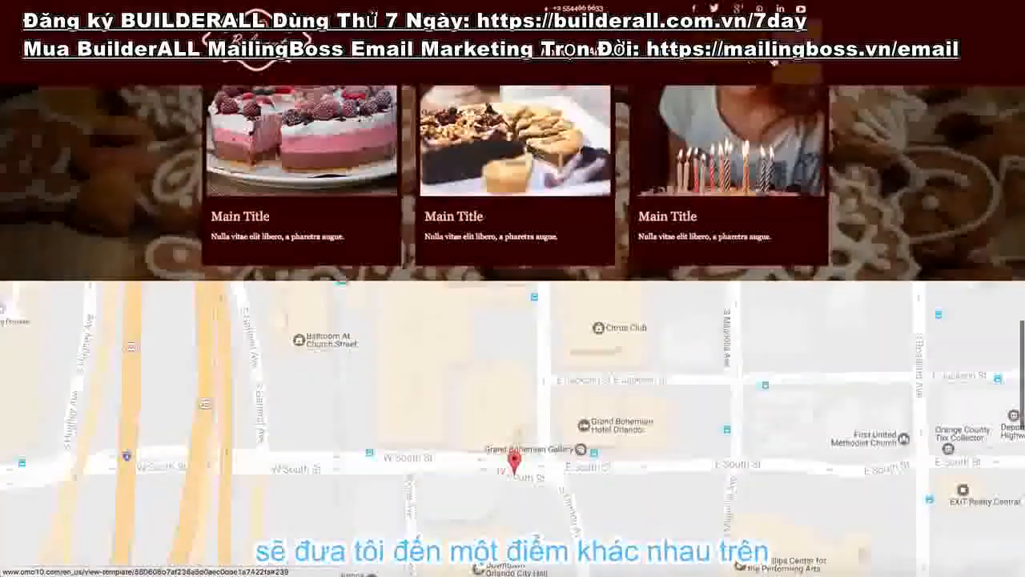
pyautogui.click(790, 60)
pyautogui.scroll(15, 764, 181)
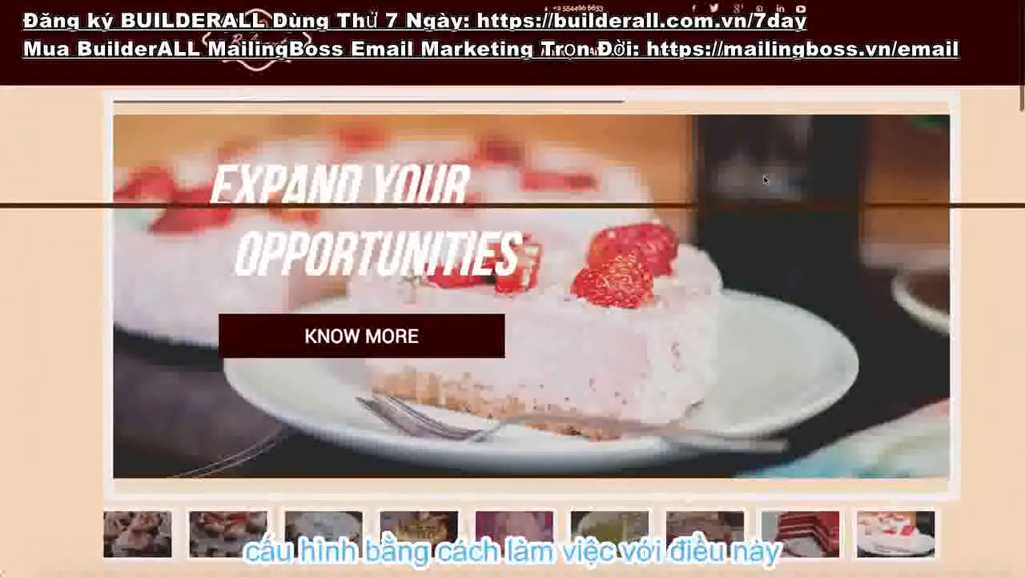
pyautogui.hotkey('ctrl', 'w')
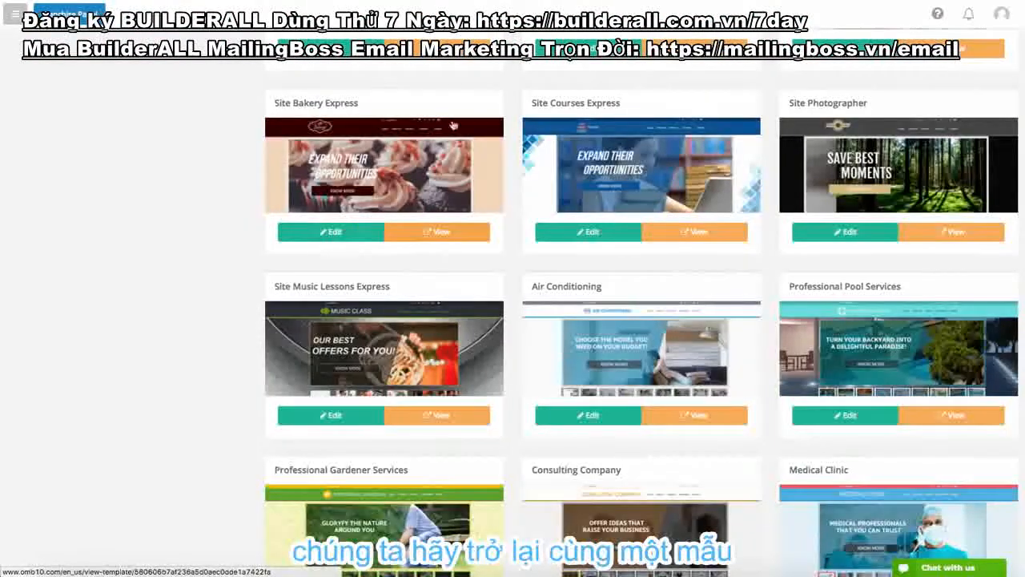
# Step: Open the Site Bakery Express template for editing and move the brown horizontal line across the banner slightly down
pyautogui.click(336, 232)
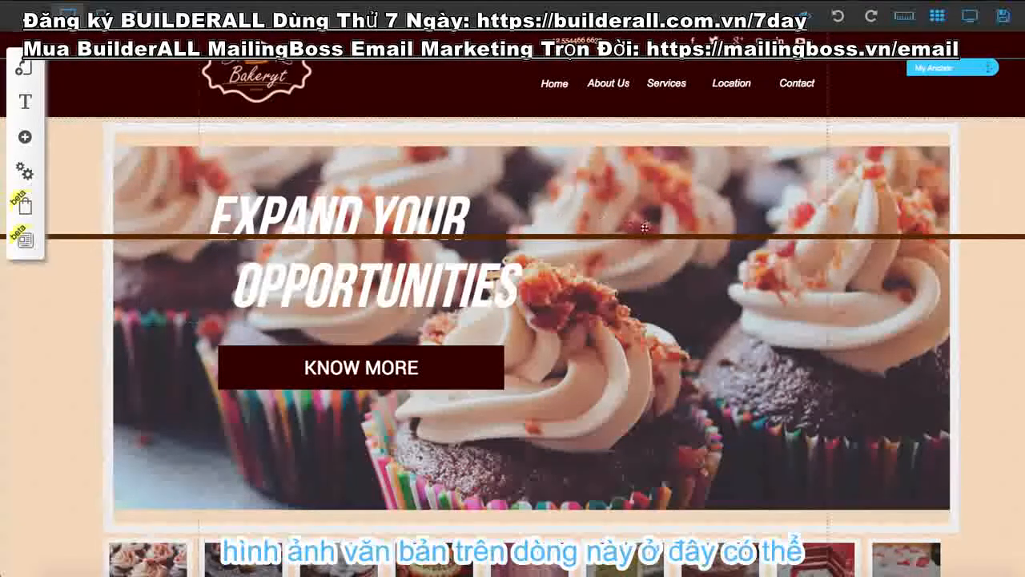
pyautogui.moveTo(649, 236)
pyautogui.mouseDown()
pyautogui.moveTo(649, 270)
pyautogui.moveTo(648, 244)
pyautogui.mouseUp()
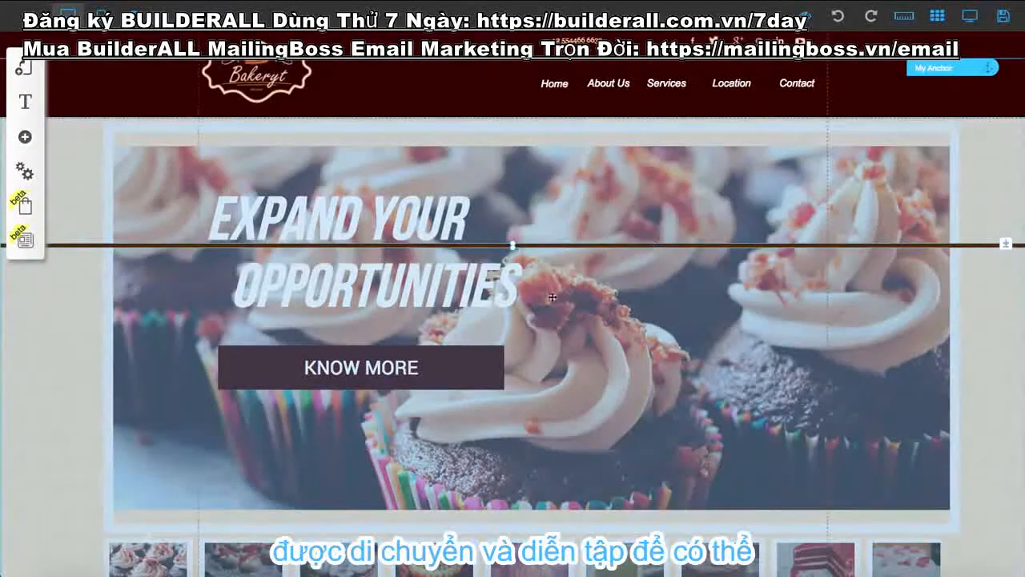
# Step: Try the KNOW MORE button on the right half of the banner image and undo the move
pyautogui.moveTo(373, 362); pyautogui.dragTo(685, 365)
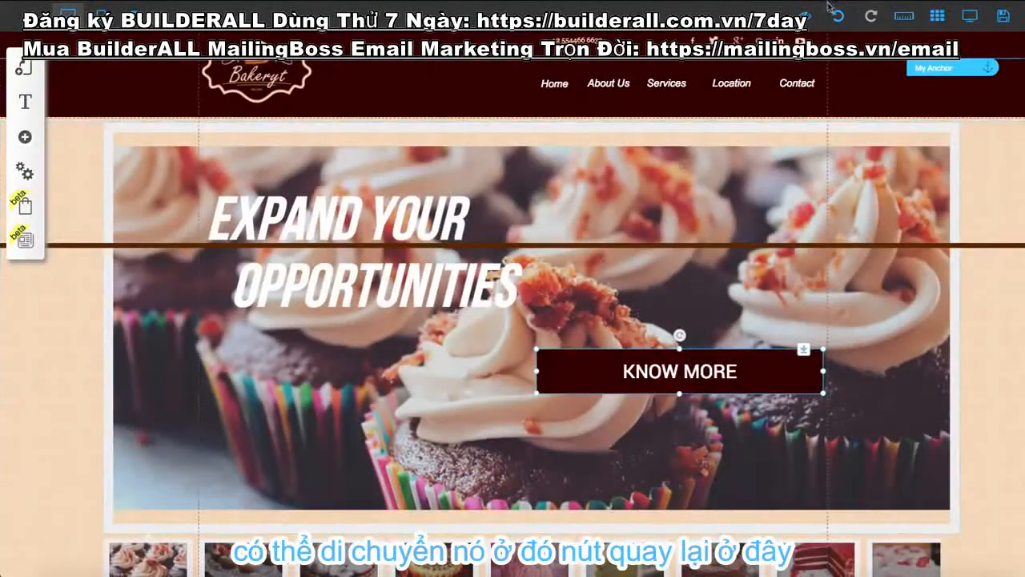
pyautogui.click(839, 18)
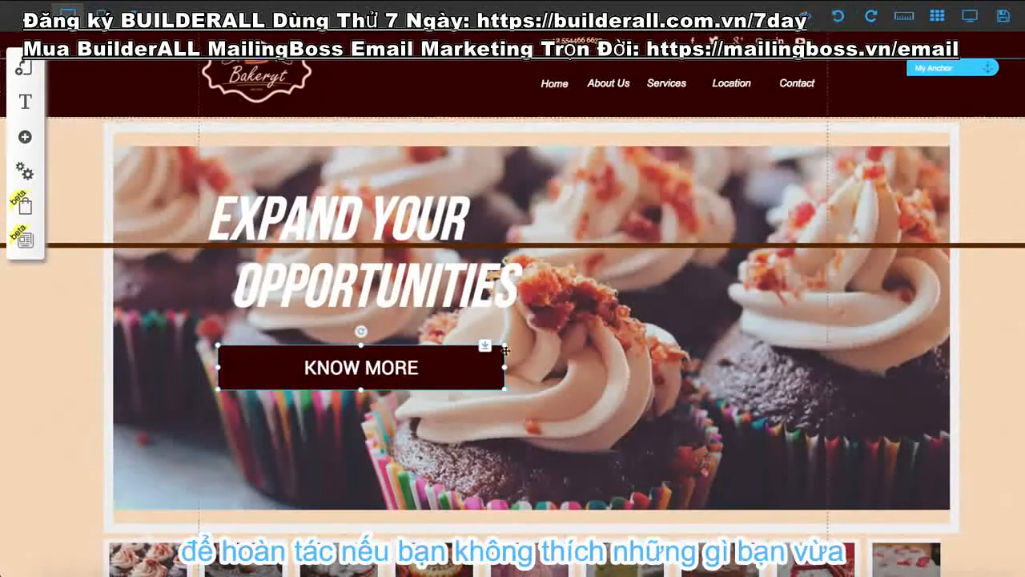
pyautogui.click(396, 312)
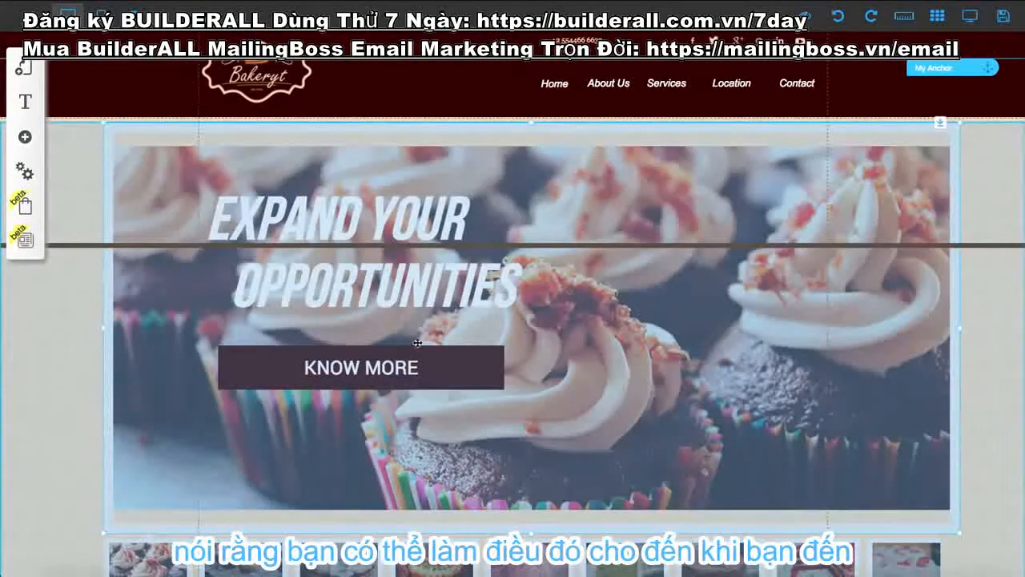
pyautogui.click(416, 343)
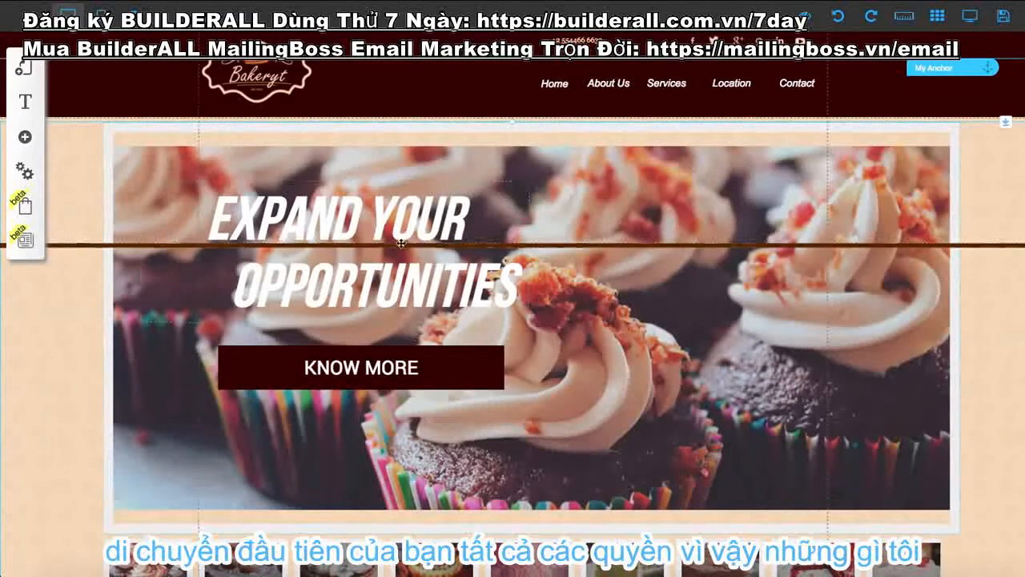
# Step: Move the brown banner line slightly further down and check the page in preview mode before returning to editing
pyautogui.moveTo(400, 244); pyautogui.dragTo(400, 252)
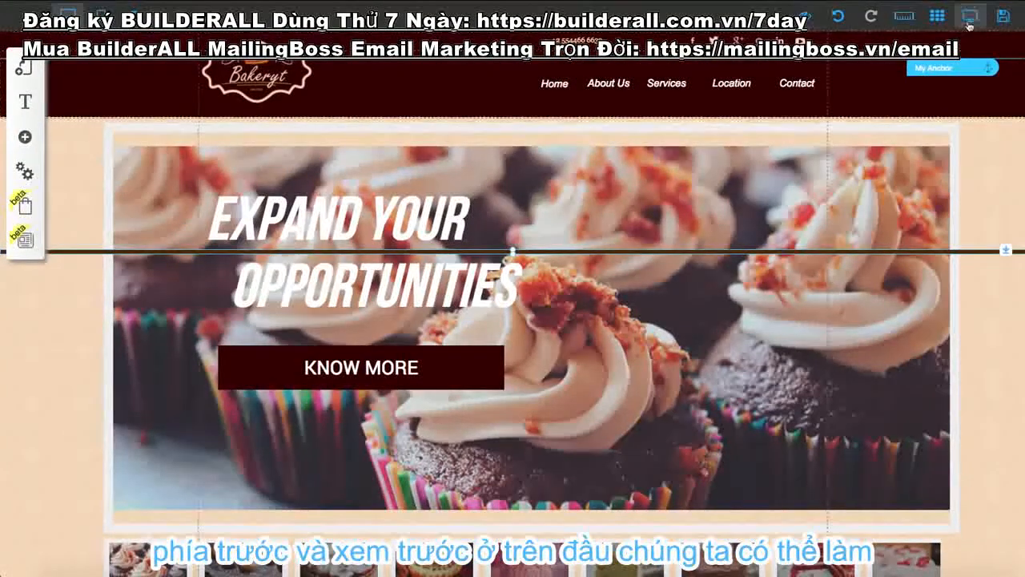
pyautogui.click(969, 17)
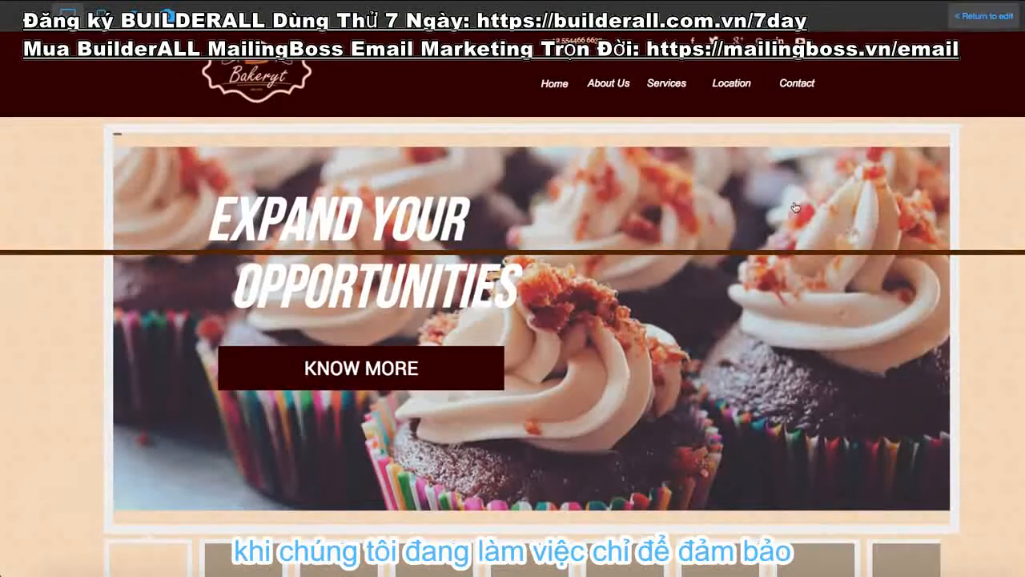
pyautogui.scroll(-1, 786, 226)
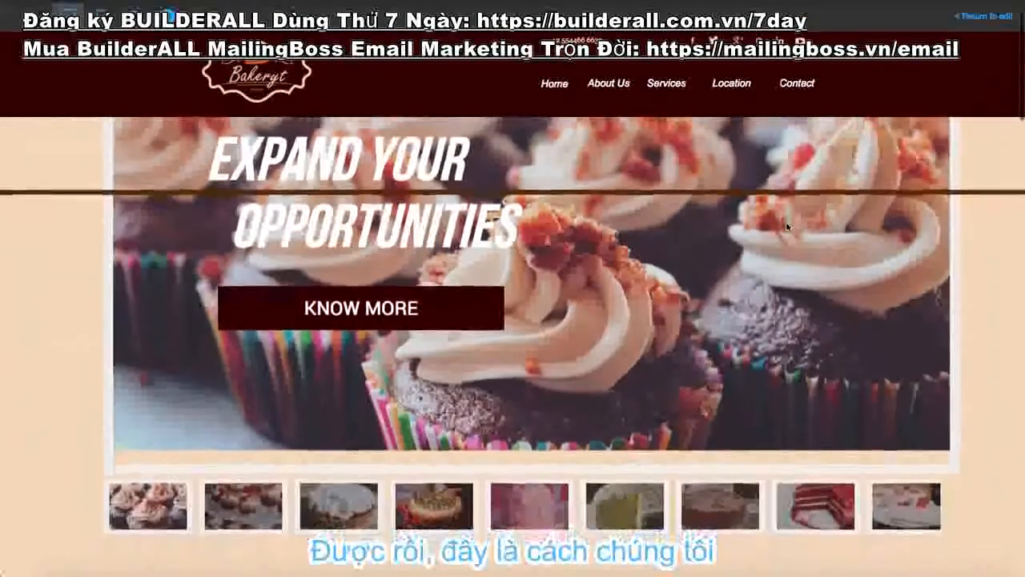
pyautogui.scroll(-3, 358, 407)
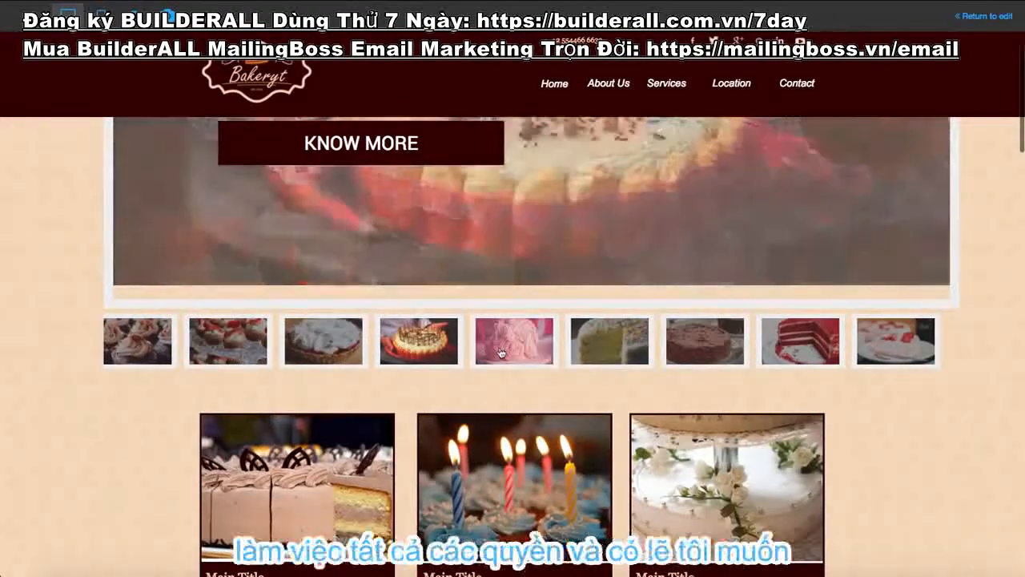
pyautogui.scroll(3, 120, 85)
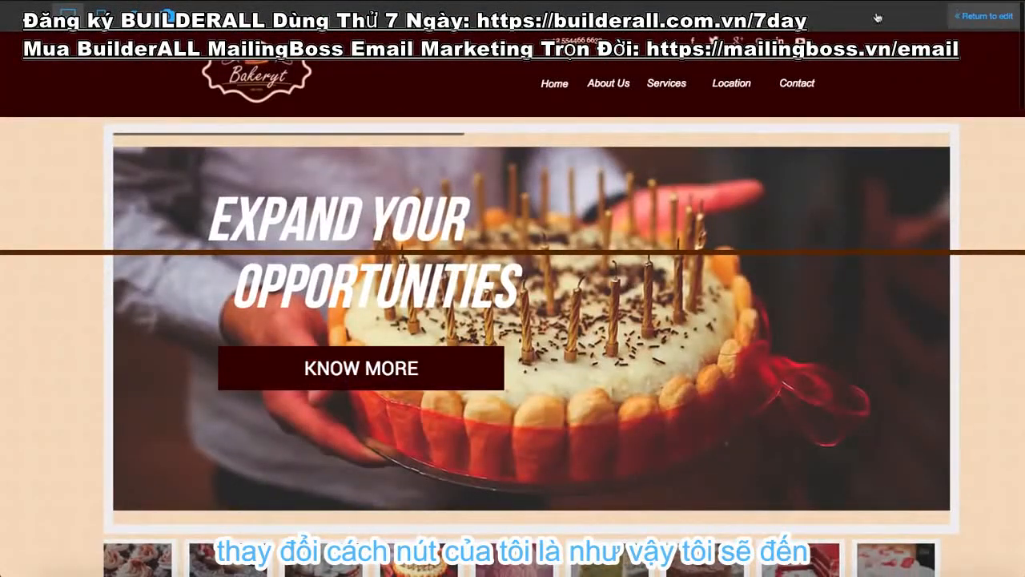
pyautogui.click(983, 16)
# Step: Change the text of the banner's KNOW MORE button to LEARN MORE
pyautogui.click(353, 376)
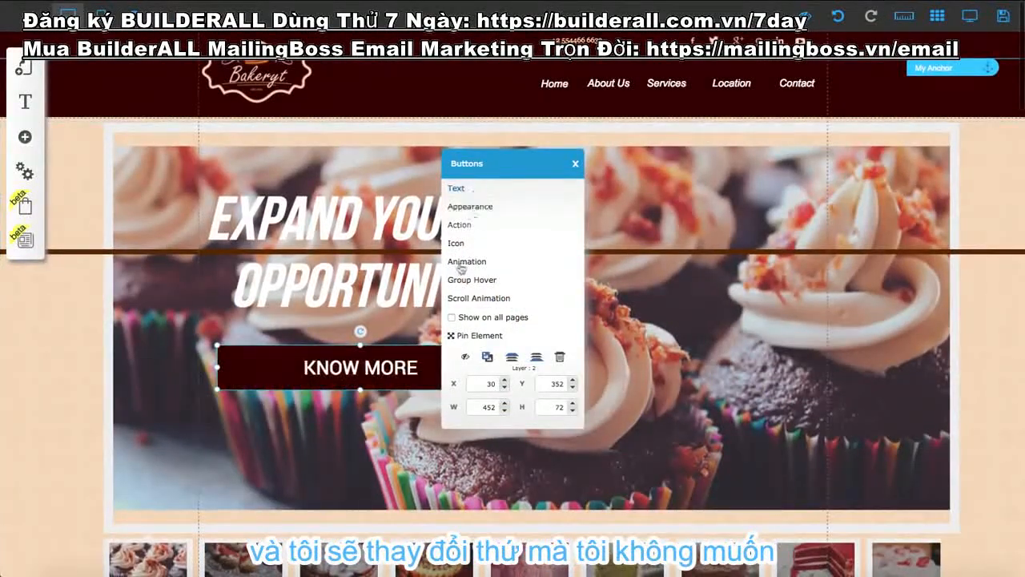
pyautogui.click(456, 189)
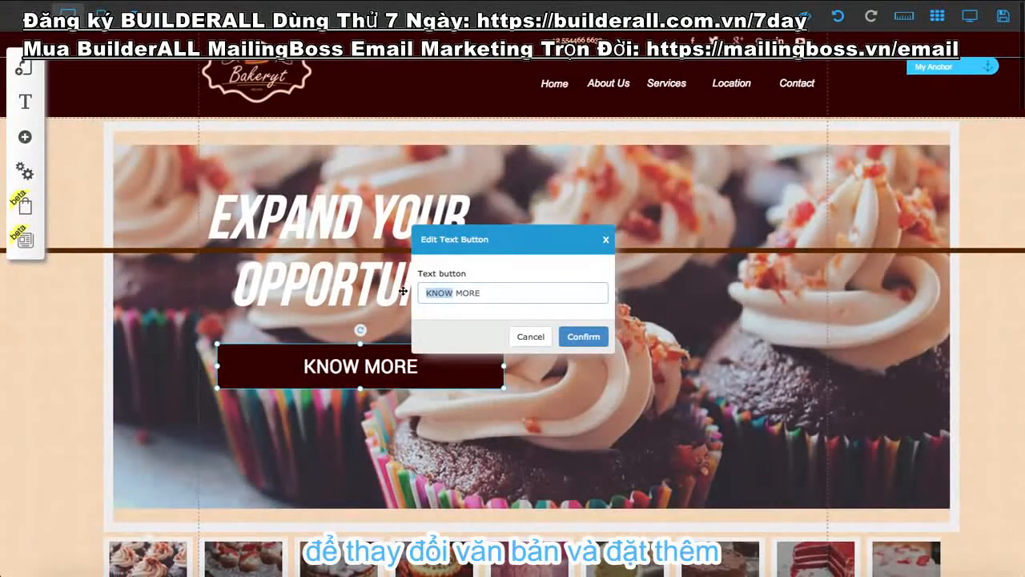
pyautogui.write('LEARN')
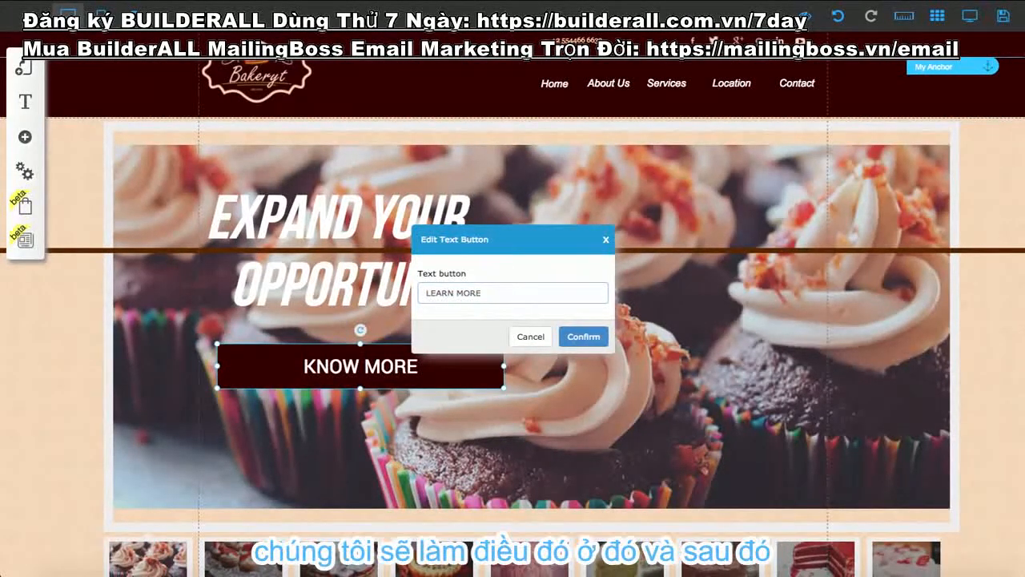
pyautogui.click(562, 337)
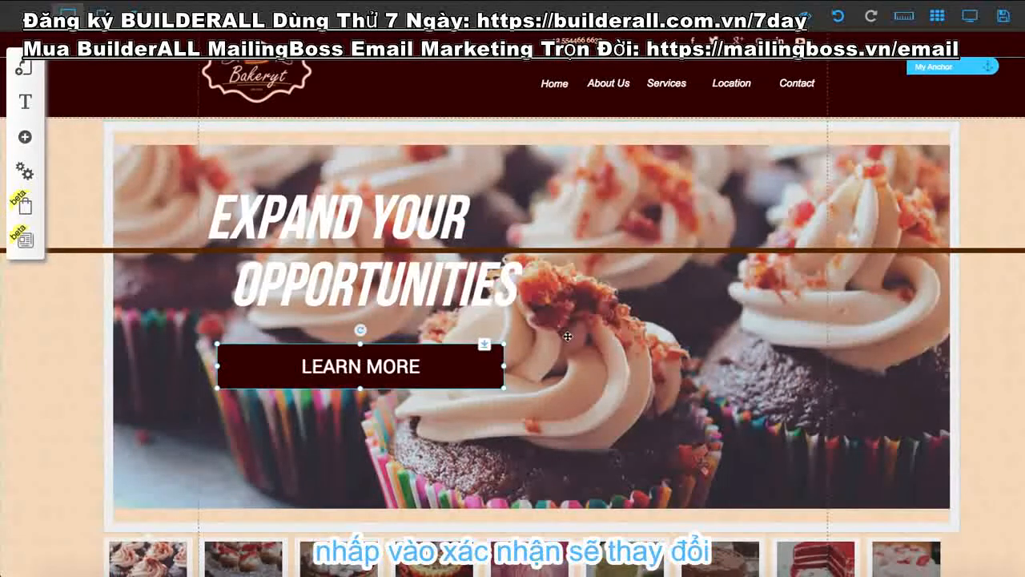
# Step: Move the header's navigation menu closer to the Bakeryt logo, keeping it at about the same height
pyautogui.click(471, 509)
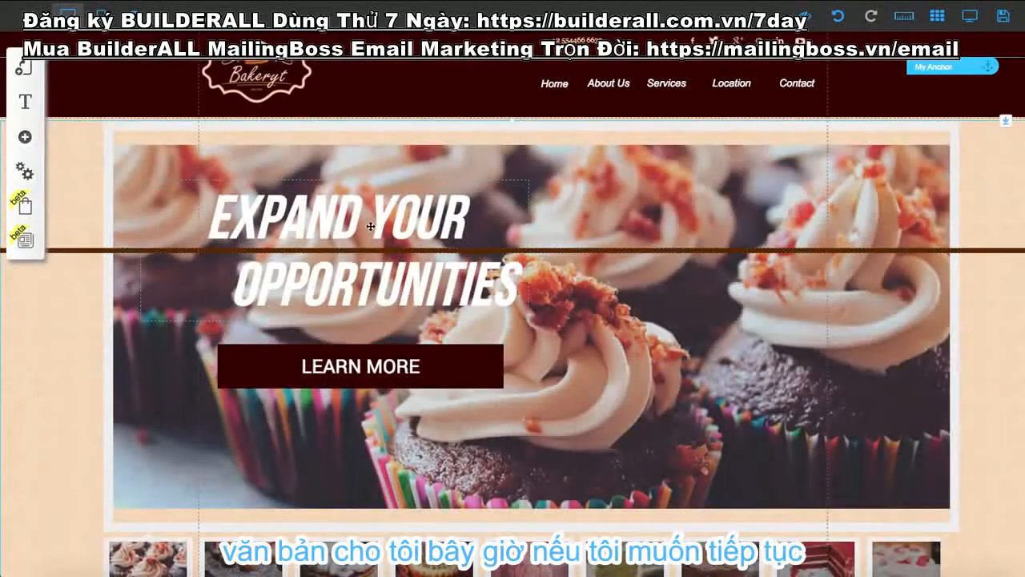
pyautogui.click(828, 96)
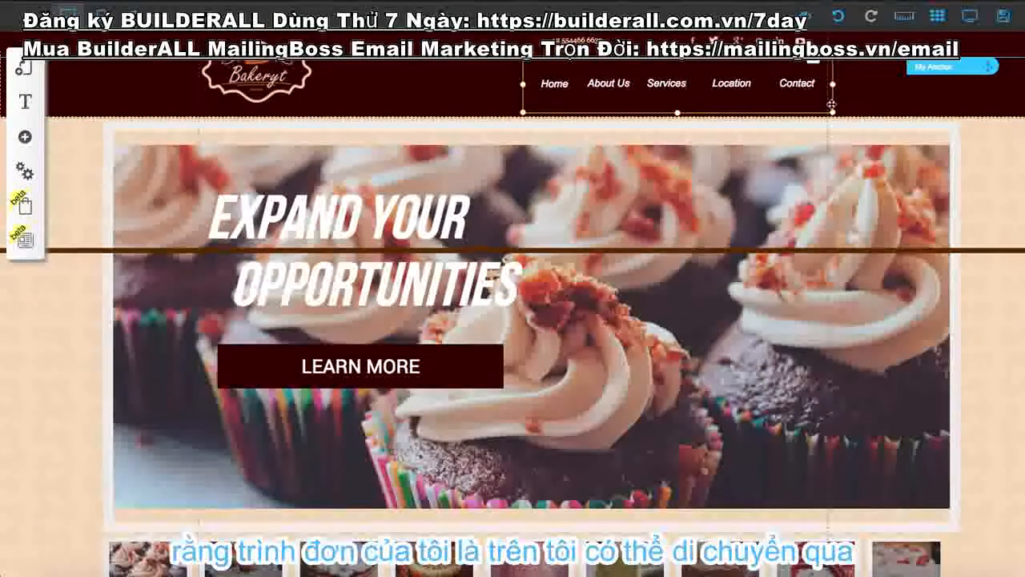
pyautogui.moveTo(831, 104); pyautogui.dragTo(658, 104)
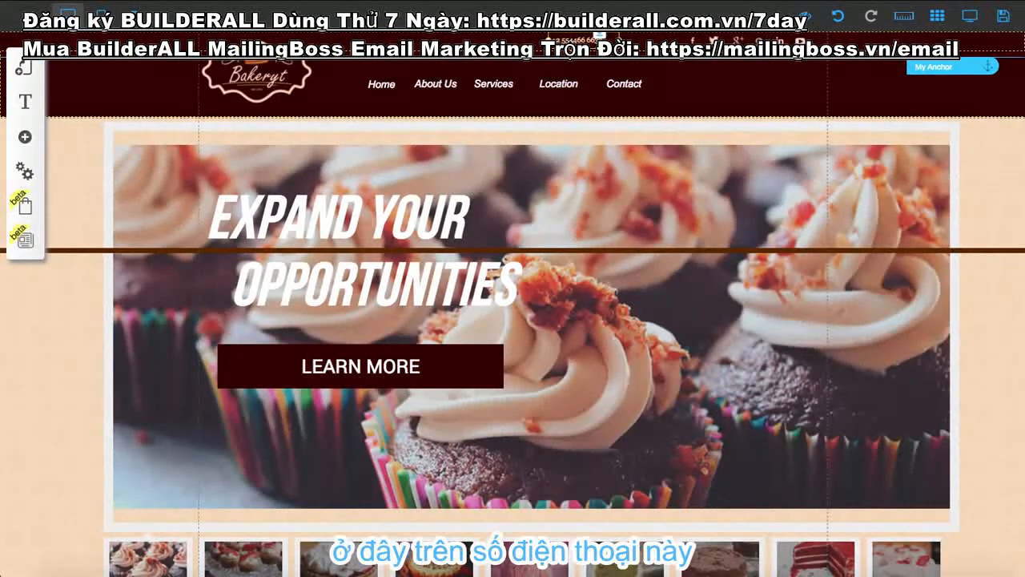
# Step: Try deleting the header's phone number and the thin banner strip behind it, and undo the deletions
pyautogui.rightClick(572, 40)
pyautogui.click(561, 312)
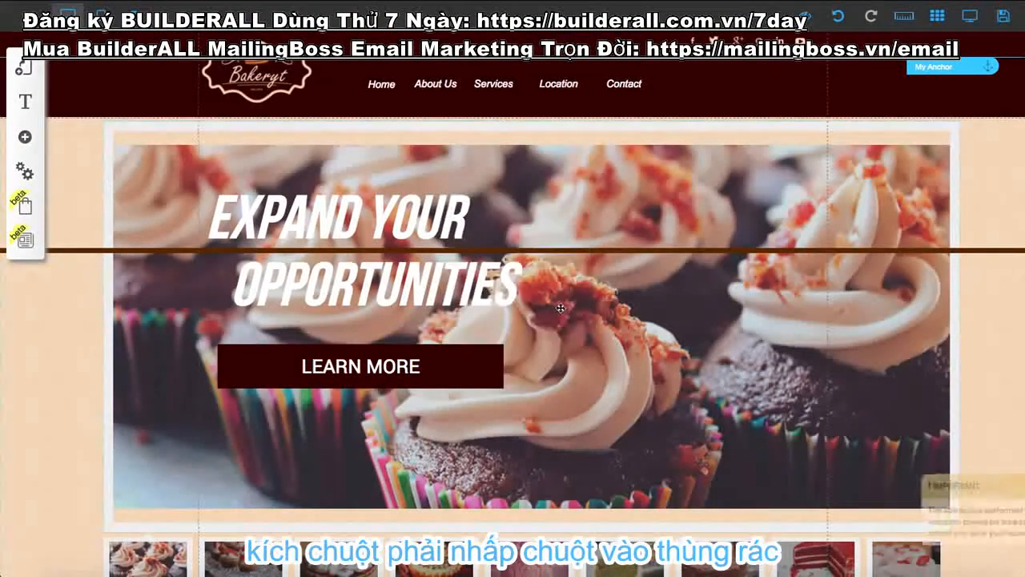
pyautogui.rightClick(552, 62)
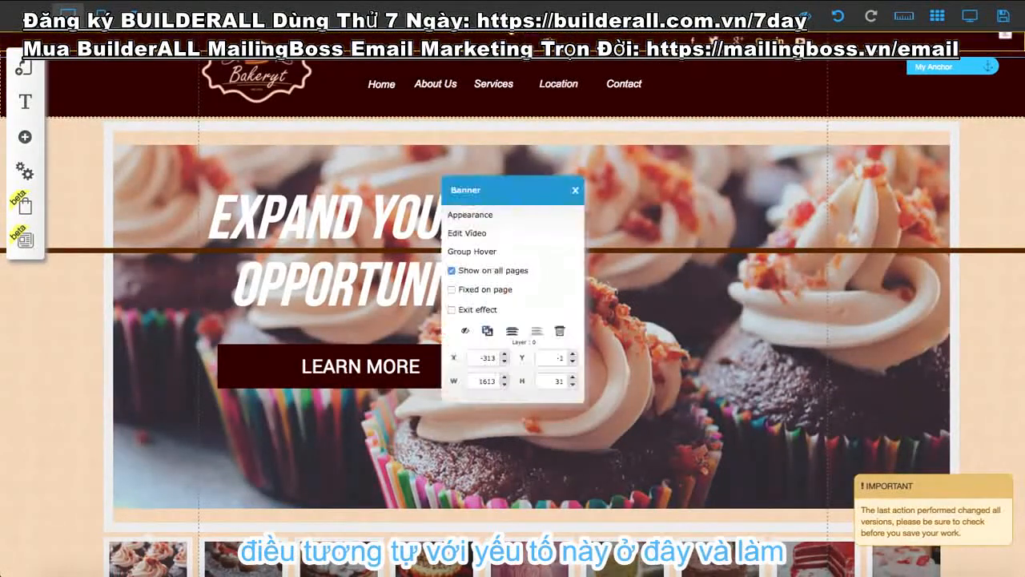
pyautogui.click(561, 333)
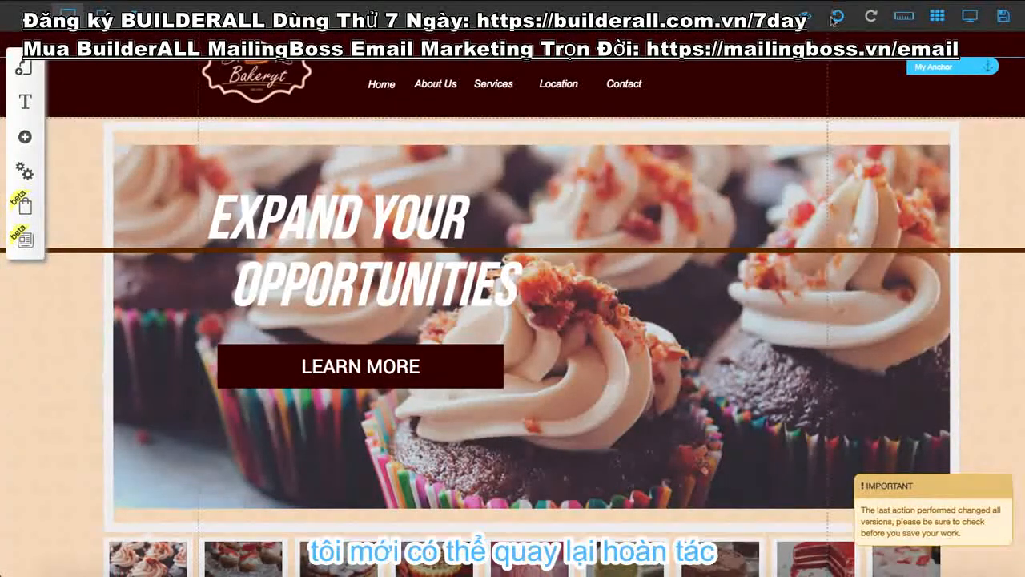
pyautogui.click(837, 16)
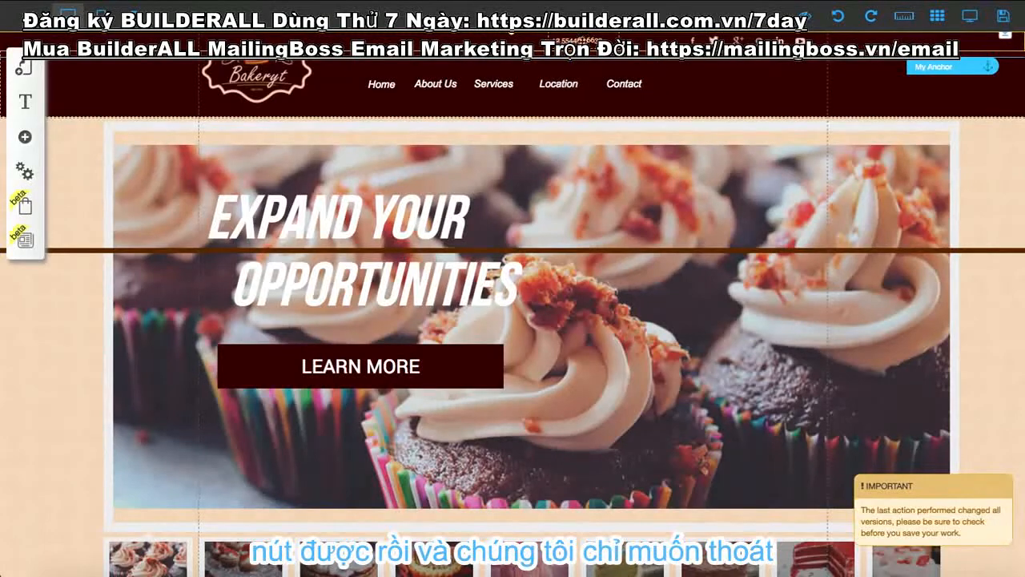
# Step: Delete the phone number text and the small phone icon beside it from the header
pyautogui.moveTo(578, 39); pyautogui.dragTo(753, 94)
pyautogui.click(570, 314)
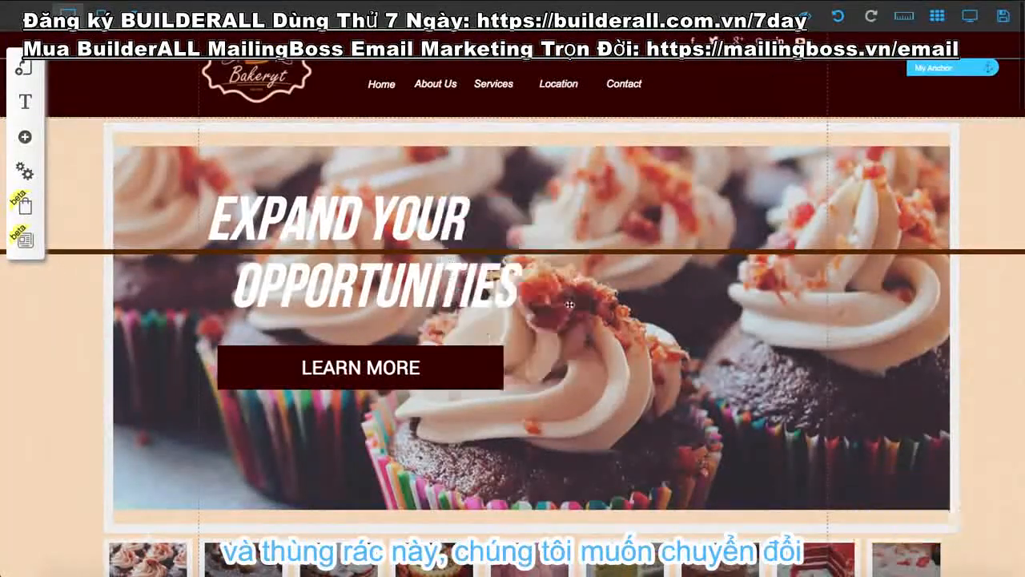
pyautogui.click(512, 184)
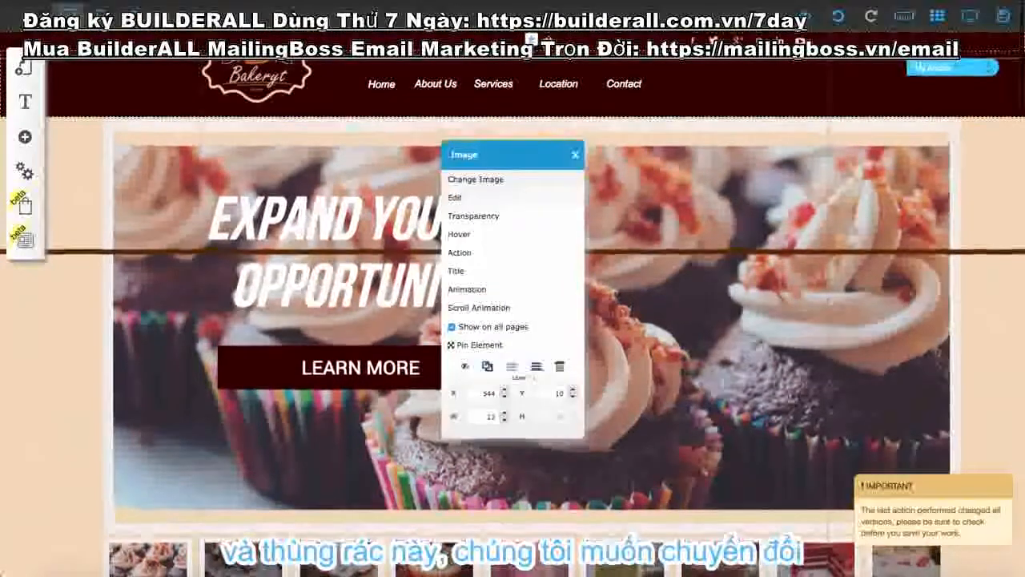
pyautogui.click(559, 367)
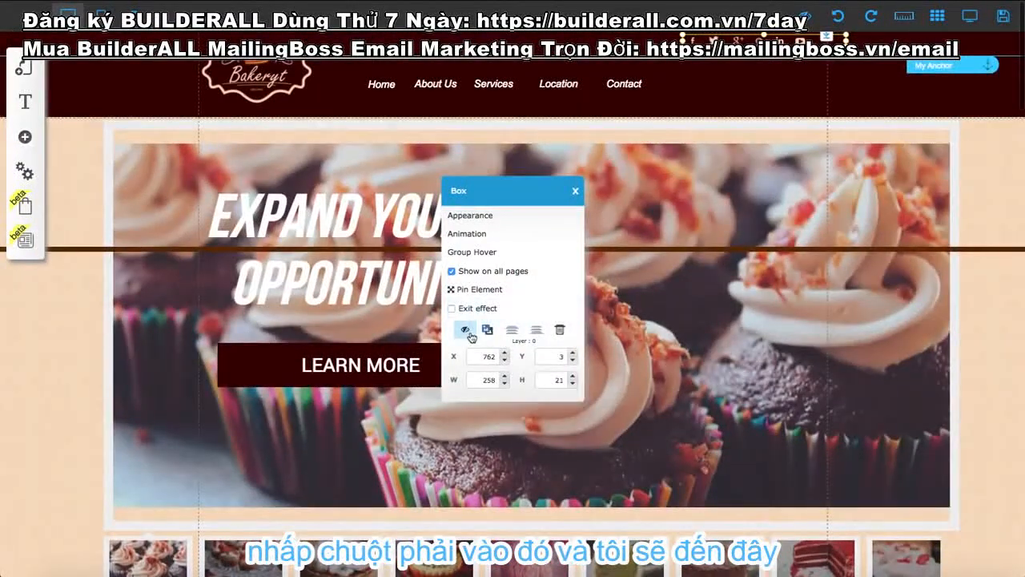
# Step: Hide the box of social media icons in the header and restore it from the hidden items list
pyautogui.click(468, 331)
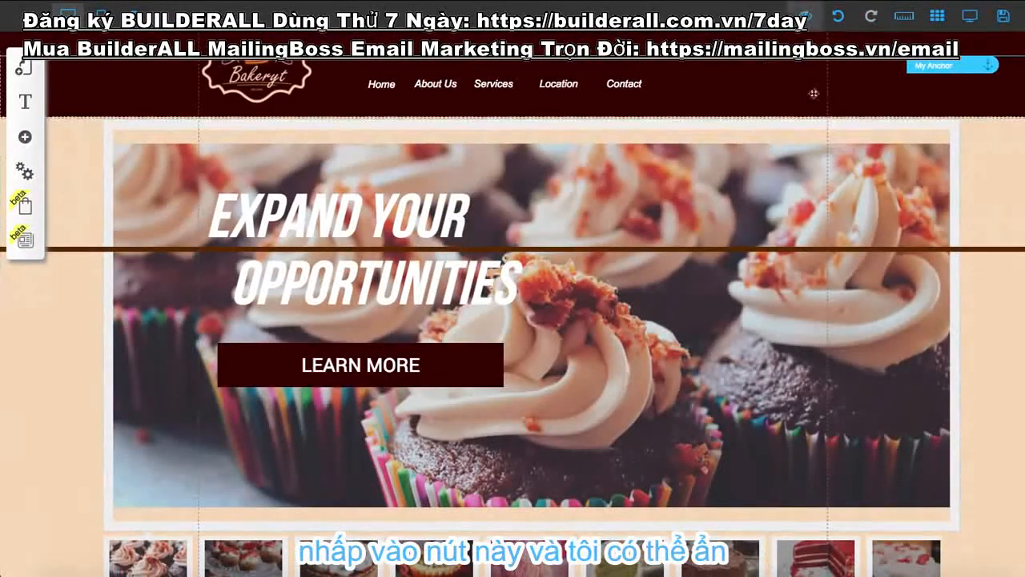
pyautogui.scroll(-1, 613, 177)
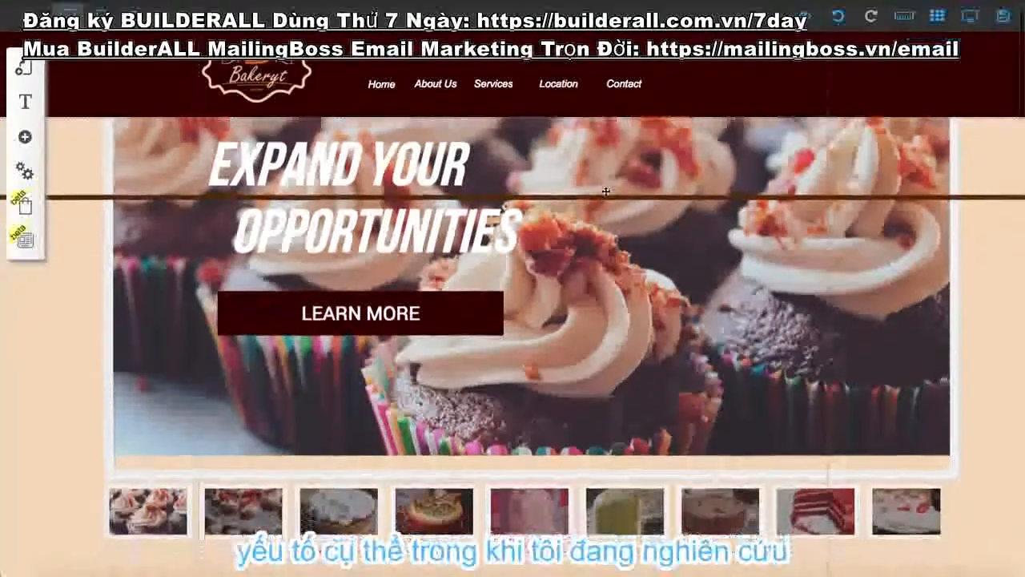
pyautogui.scroll(-4, 605, 191)
pyautogui.scroll(5, 622, 173)
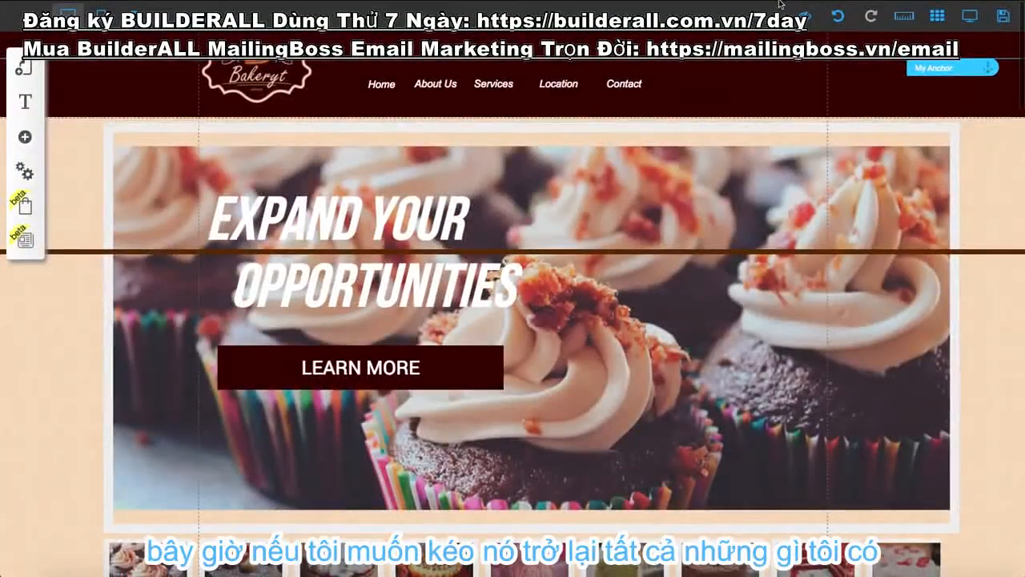
pyautogui.click(806, 16)
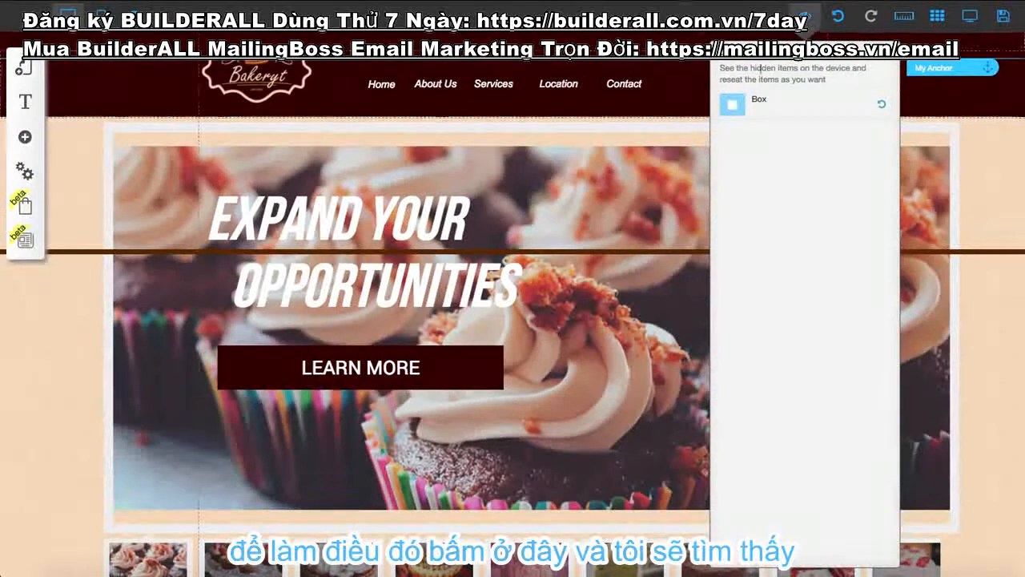
pyautogui.click(883, 108)
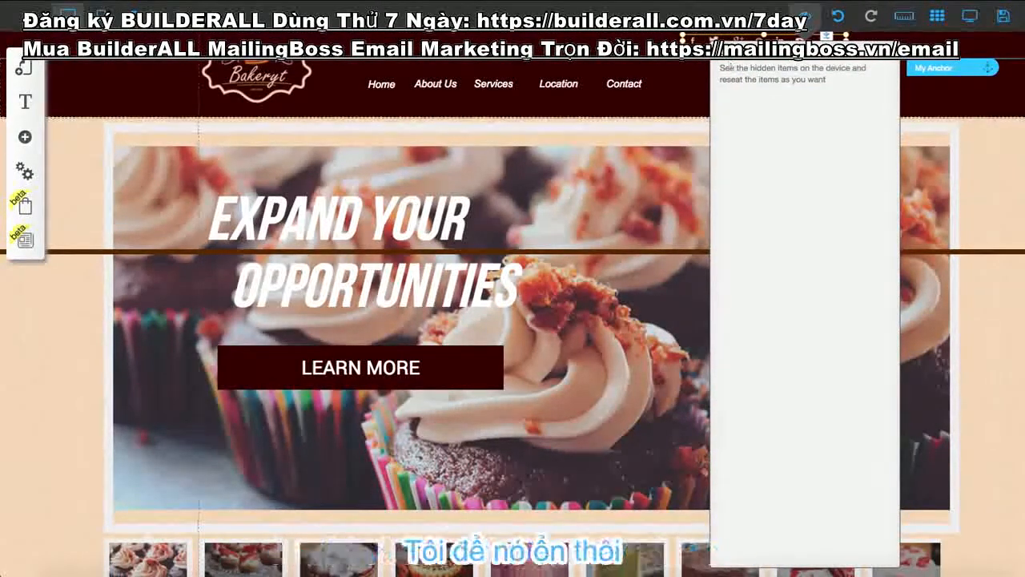
# Step: Close the hidden items list and hide the header's social media icons box
pyautogui.click(808, 17)
pyautogui.click(819, 38)
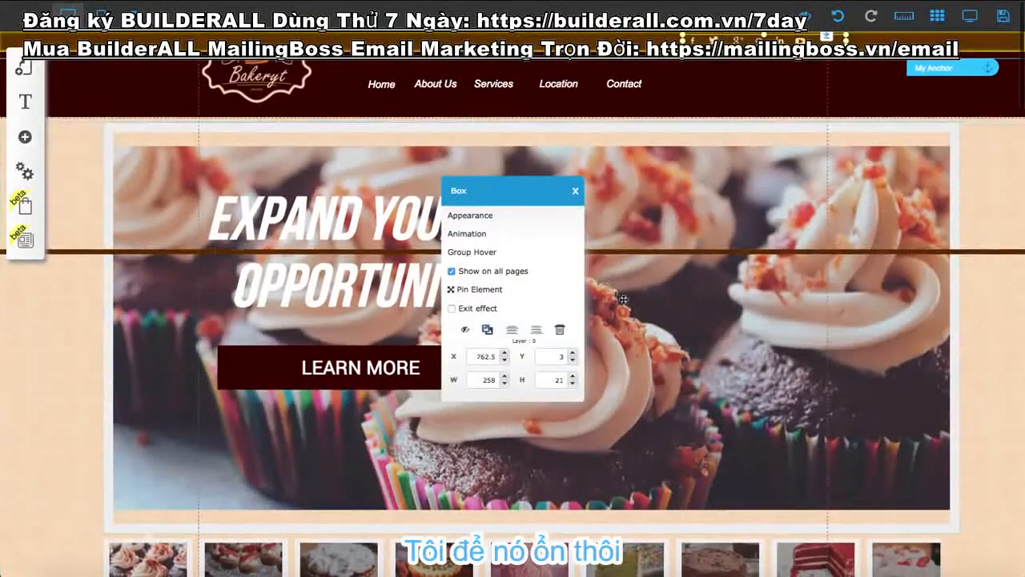
pyautogui.click(465, 335)
pyautogui.scroll(-4, 687, 166)
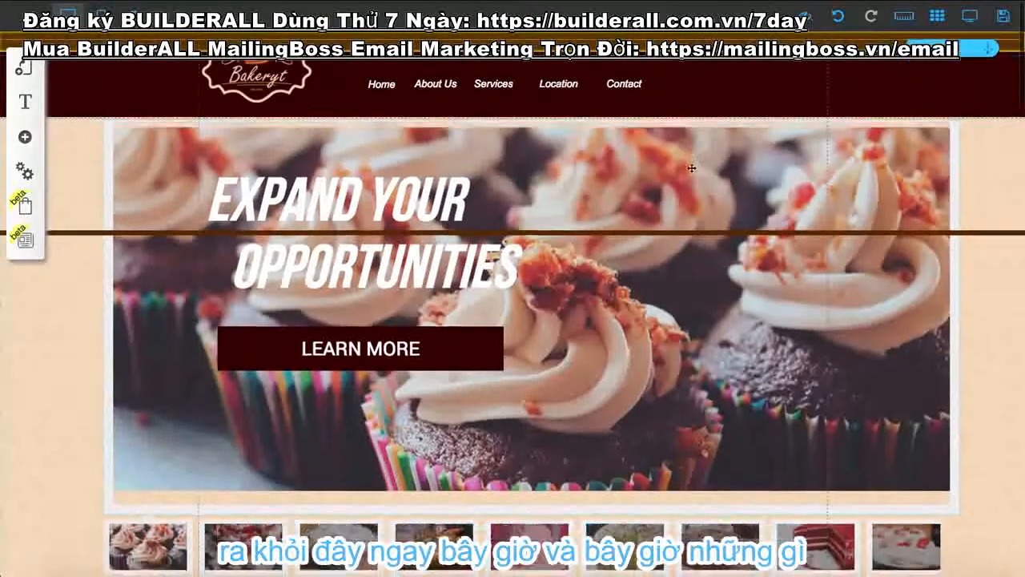
pyautogui.scroll(2, 691, 170)
pyautogui.scroll(2, 691, 170)
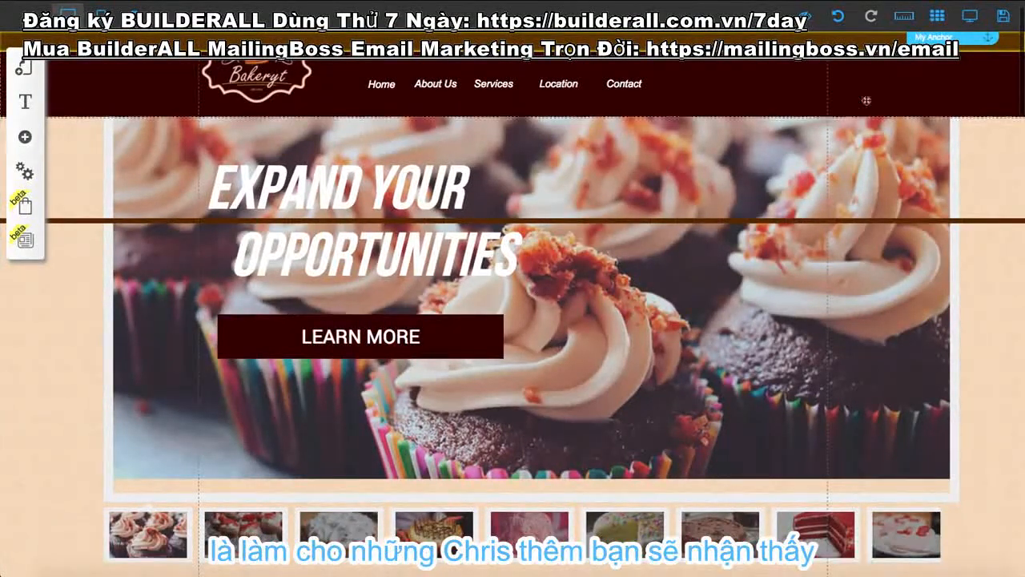
# Step: Preview the page and follow the LEARN MORE button to check how its target lines up with the Services section
pyautogui.click(843, 28)
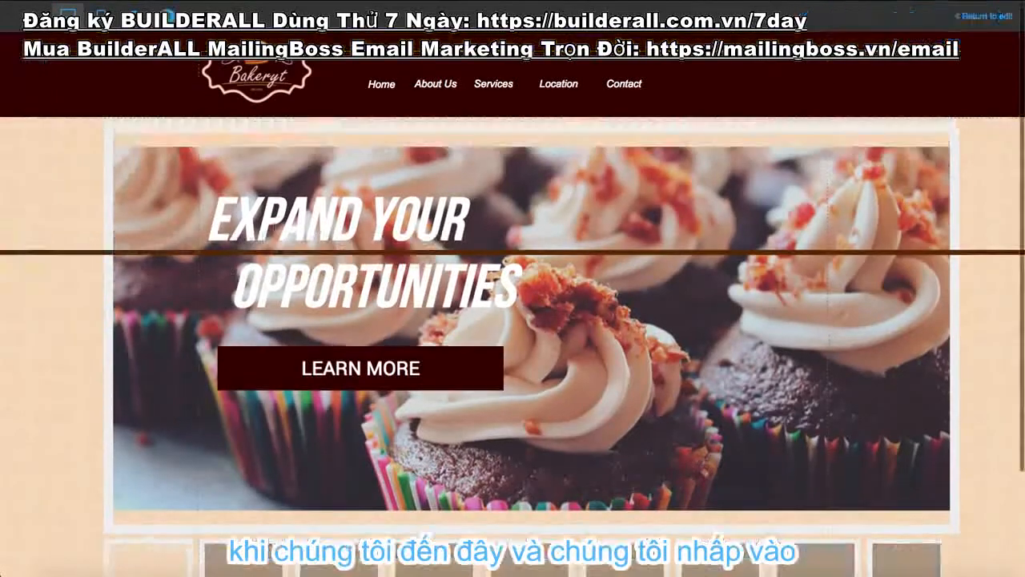
pyautogui.click(382, 365)
pyautogui.scroll(-5, 383, 364)
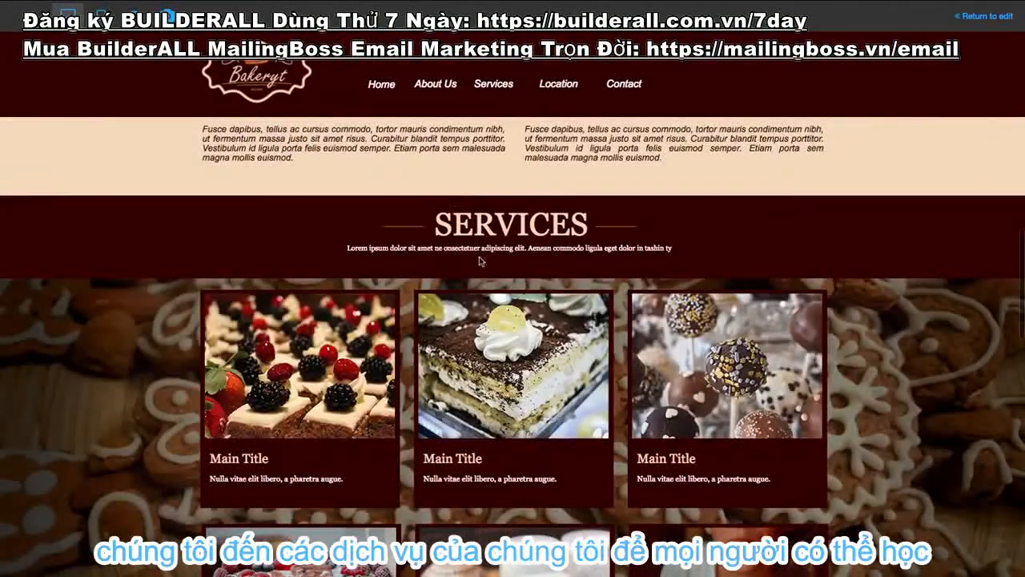
pyautogui.scroll(-2, 487, 328)
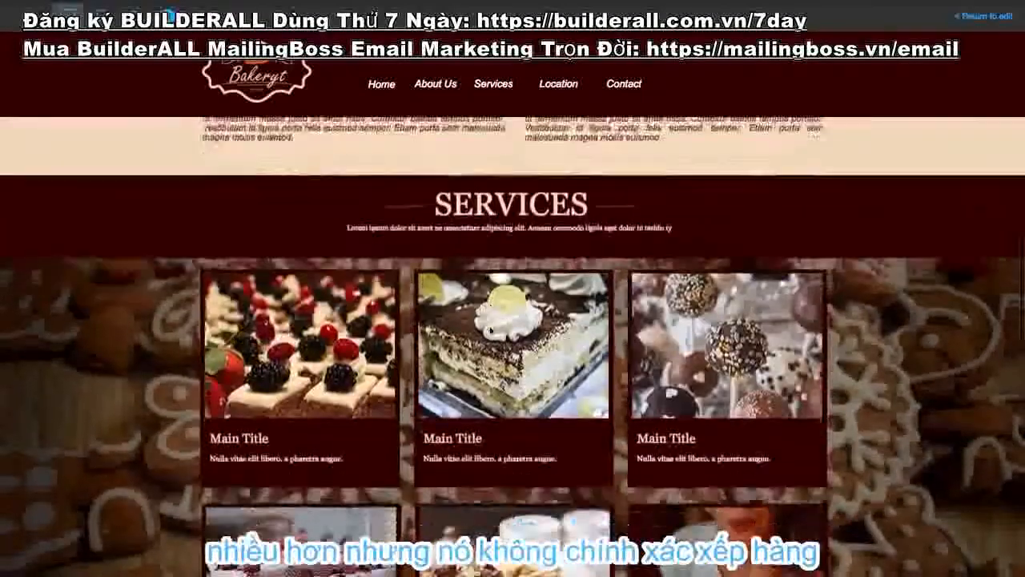
pyautogui.scroll(-1, 492, 328)
pyautogui.scroll(3, 492, 329)
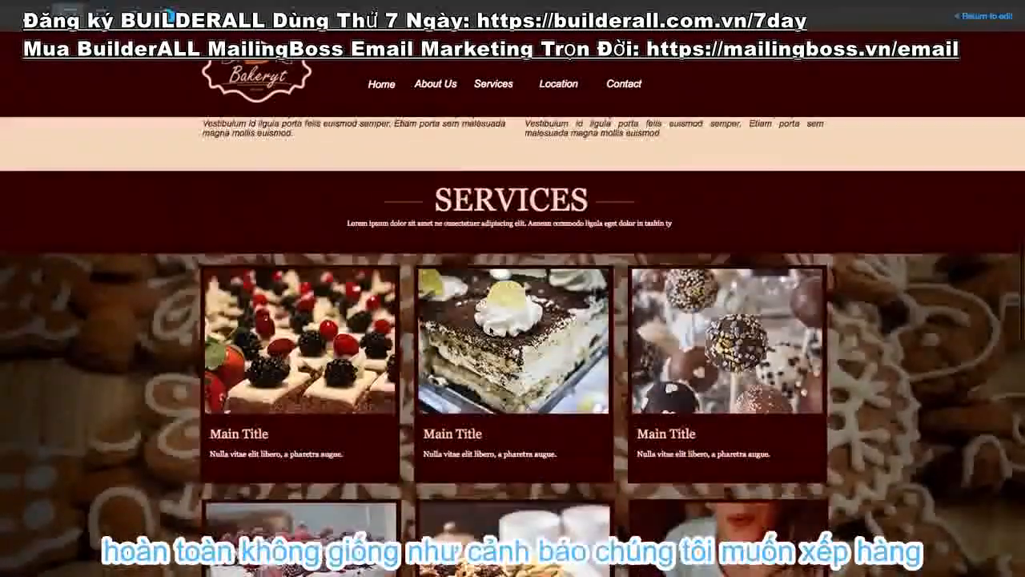
pyautogui.scroll(-2, 492, 328)
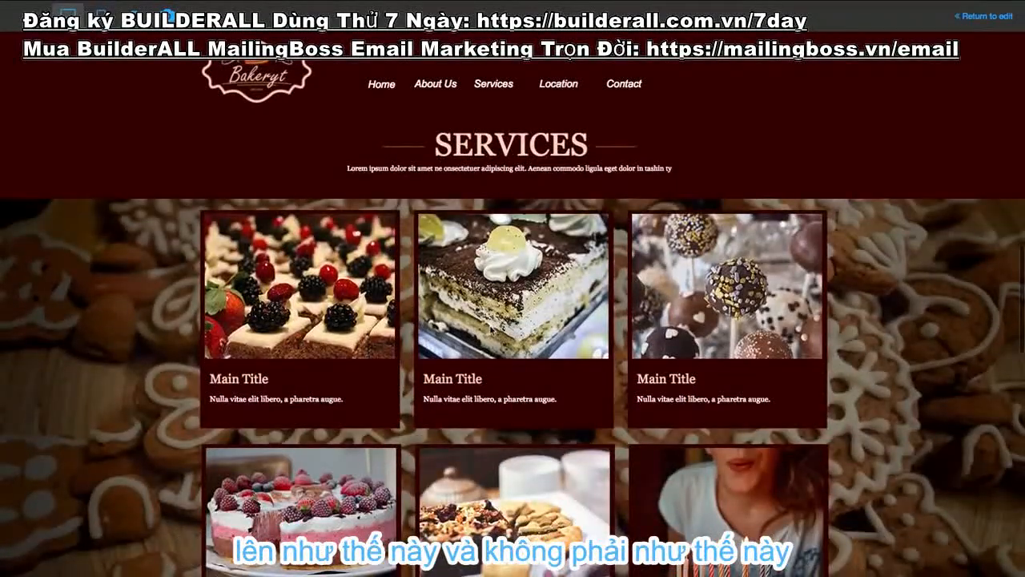
pyautogui.scroll(1, 710, 199)
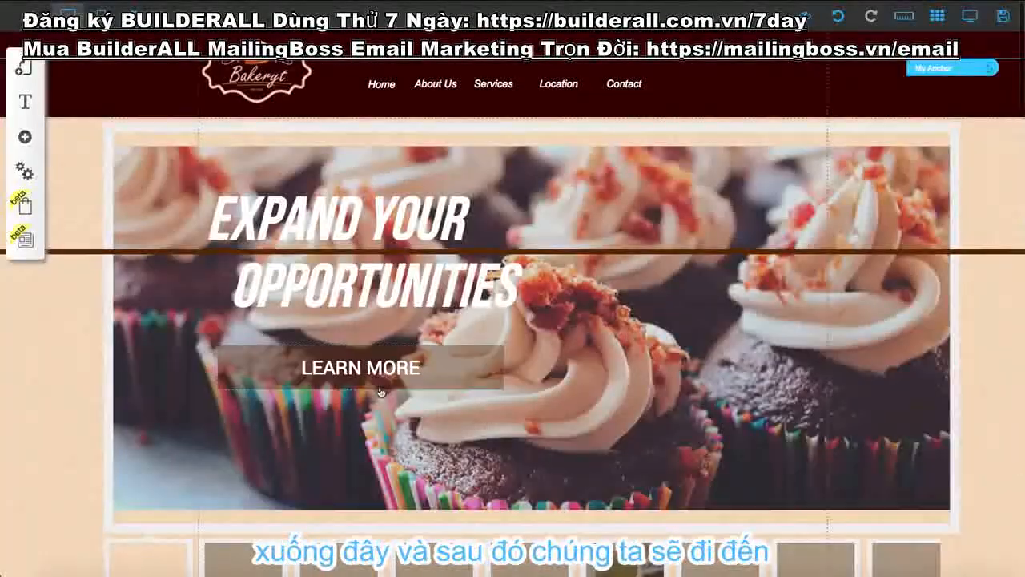
# Step: Return to editing, move My Anchor slightly down toward the SERVICES heading, and check the section's alignment below the header
pyautogui.scroll(-8, 377, 377)
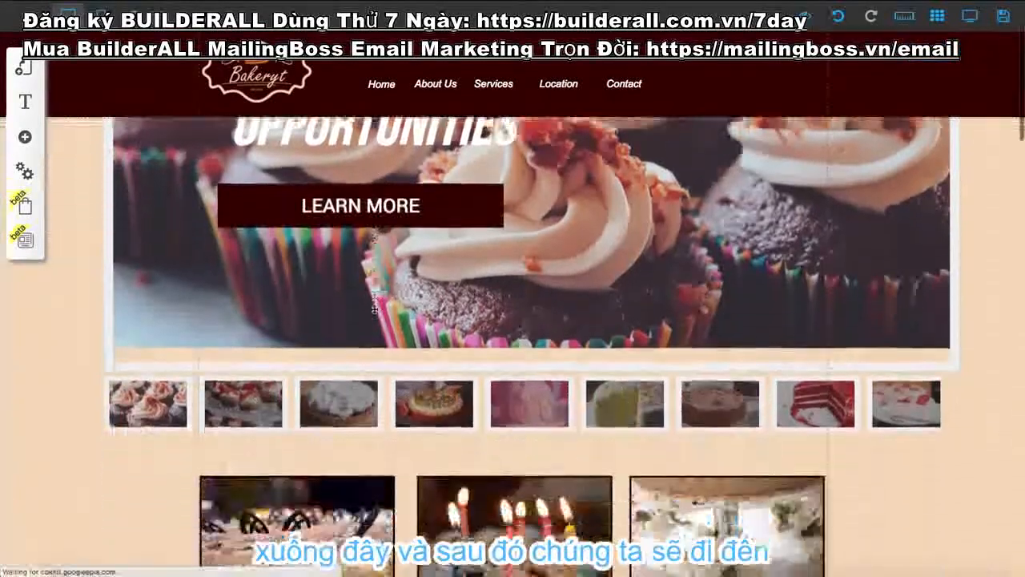
pyautogui.scroll(-7, 373, 307)
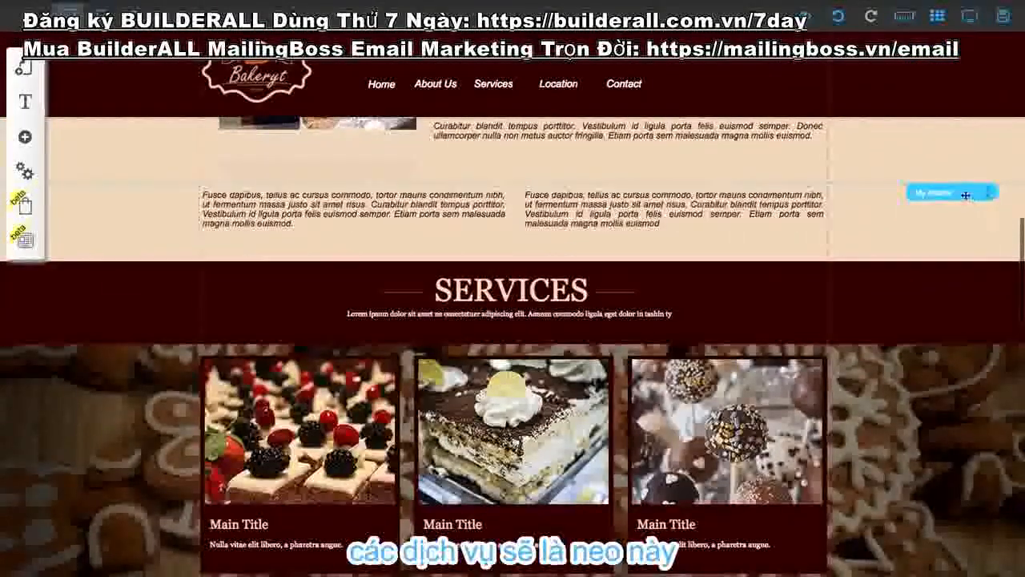
pyautogui.scroll(-1, 693, 226)
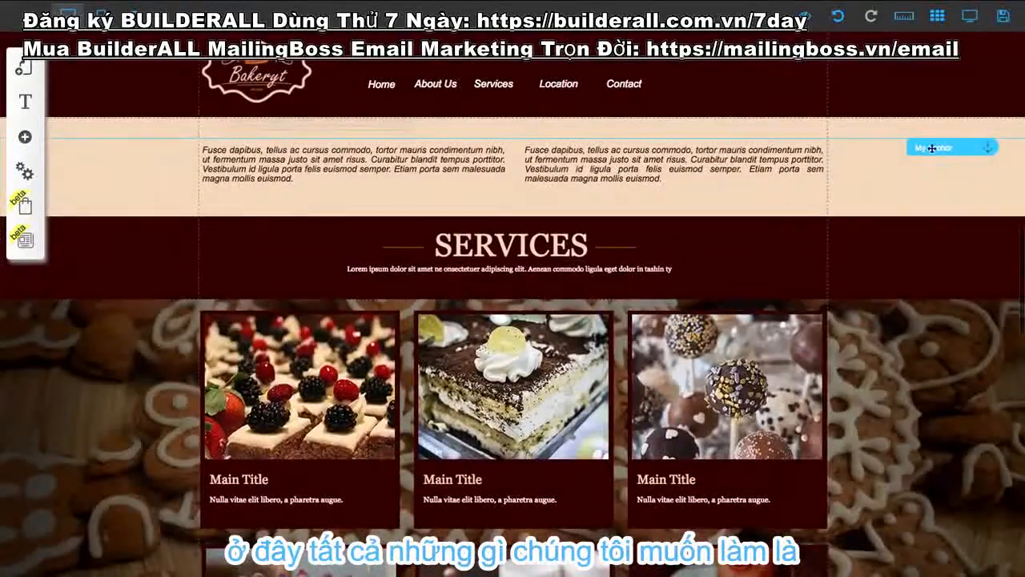
pyautogui.moveTo(940, 145); pyautogui.dragTo(894, 190)
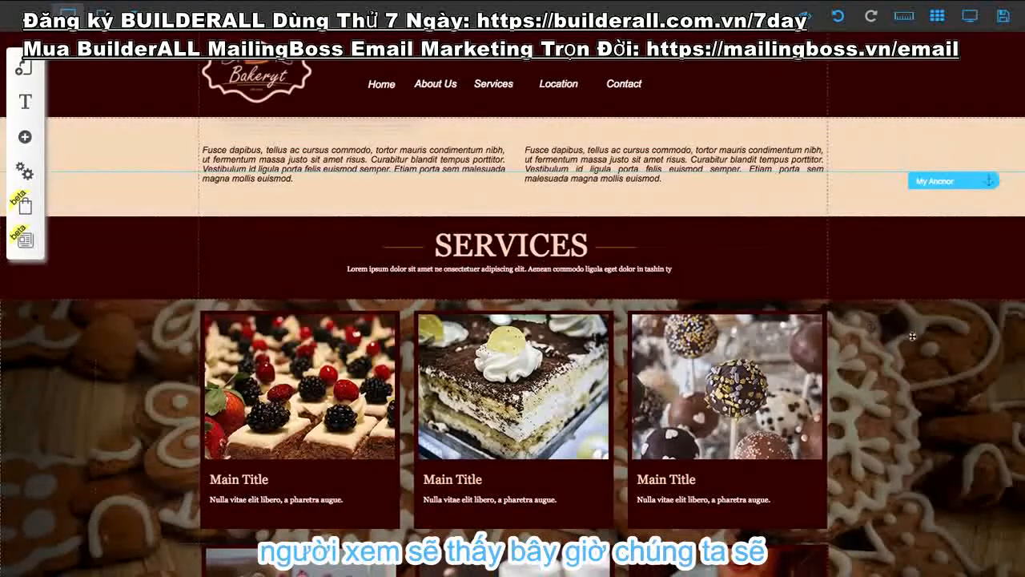
pyautogui.scroll(-3, 911, 337)
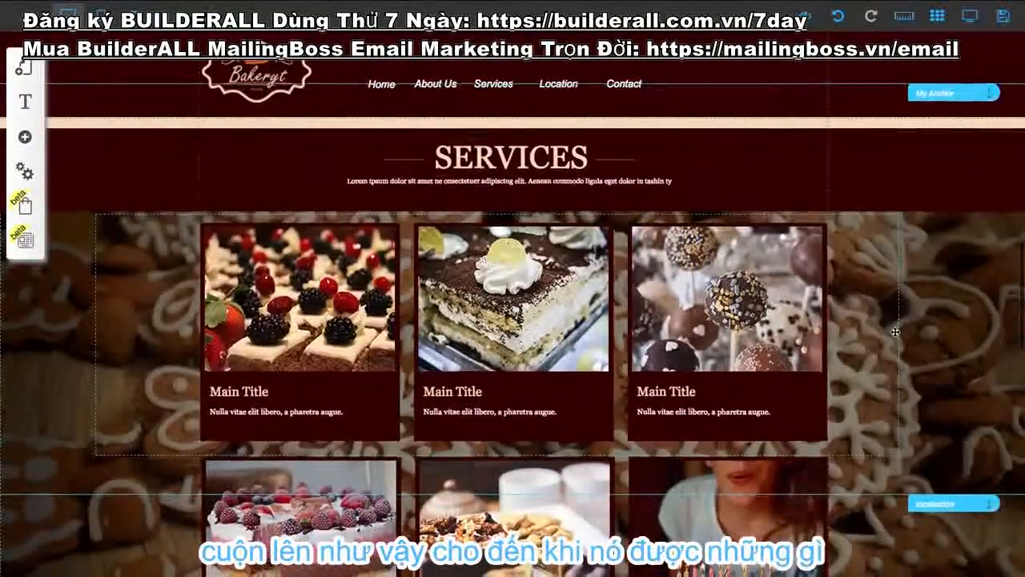
pyautogui.scroll(-1, 895, 331)
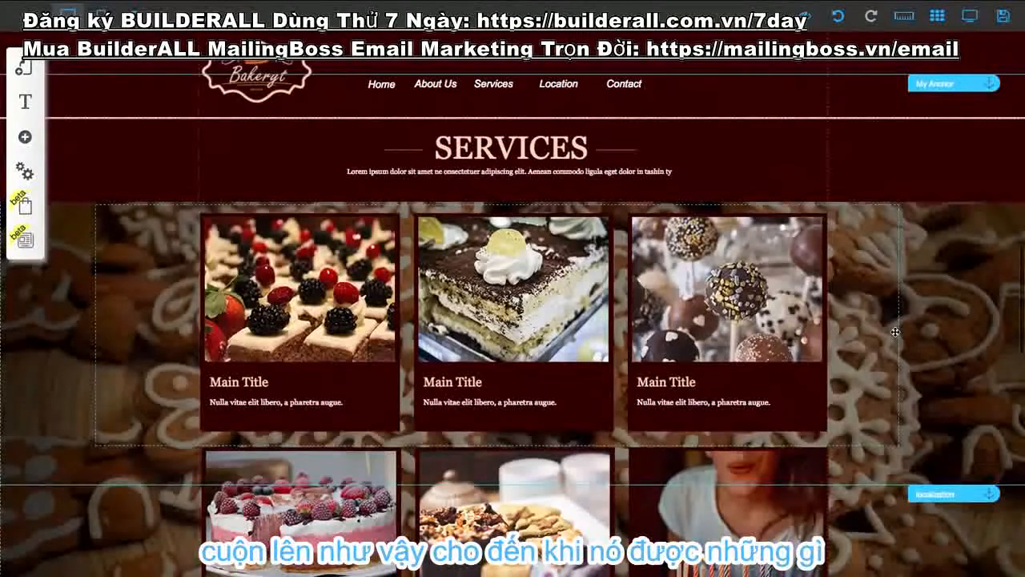
pyautogui.scroll(1, 895, 332)
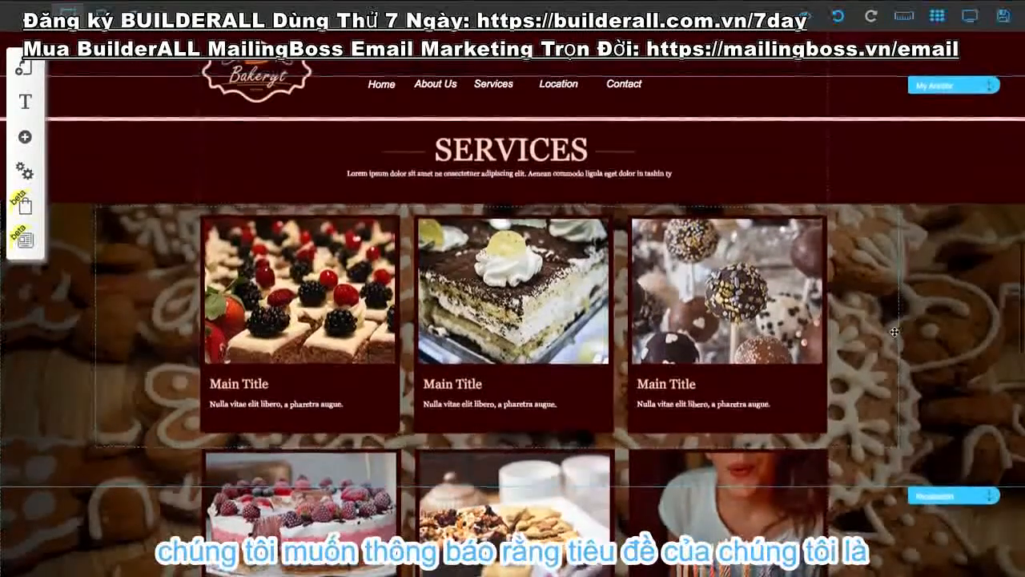
# Step: Turn off Fixed on page for the header and check how it behaves while moving down the page
pyautogui.scroll(3, 895, 331)
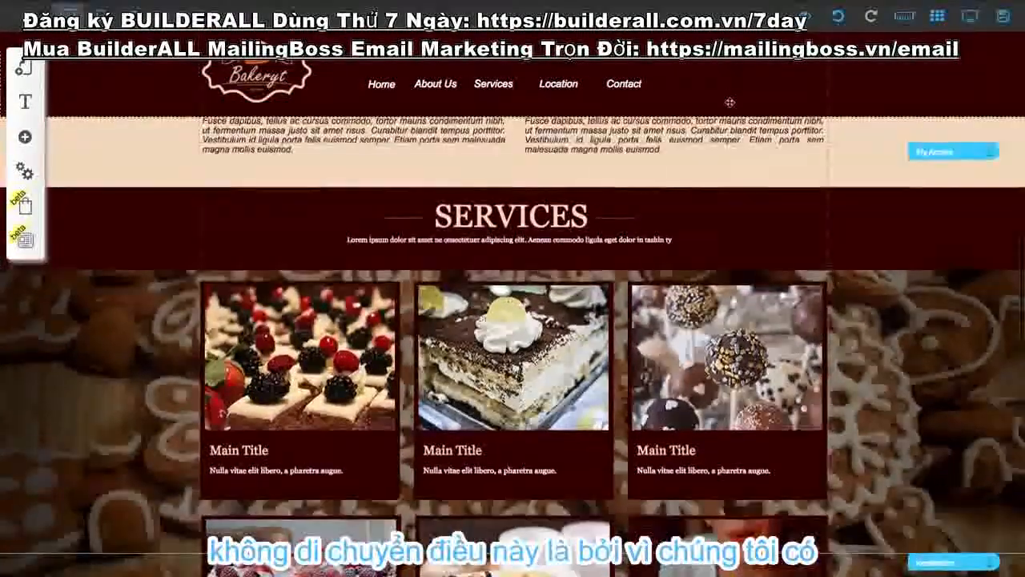
pyautogui.scroll(10, 729, 101)
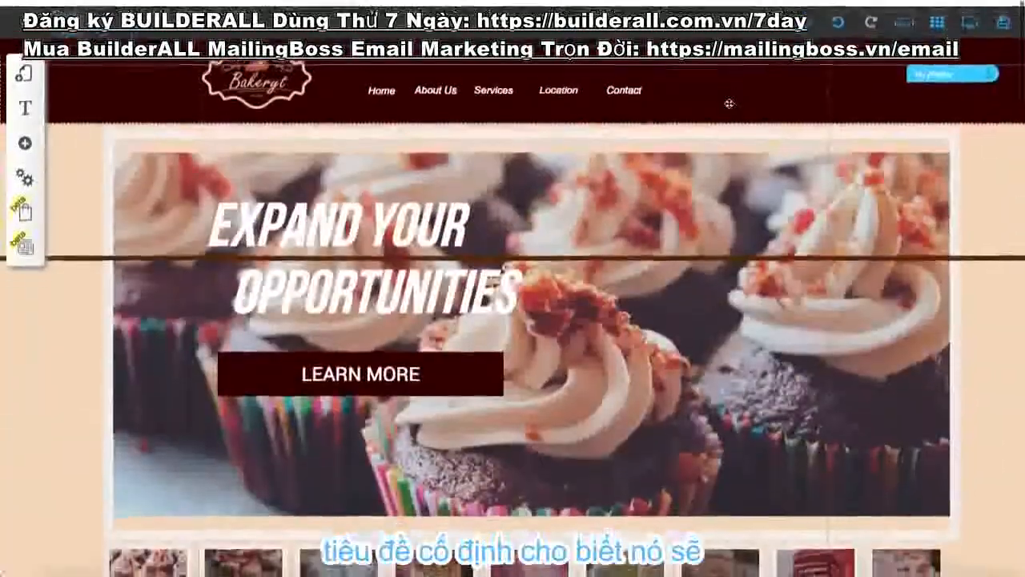
pyautogui.scroll(-10, 729, 103)
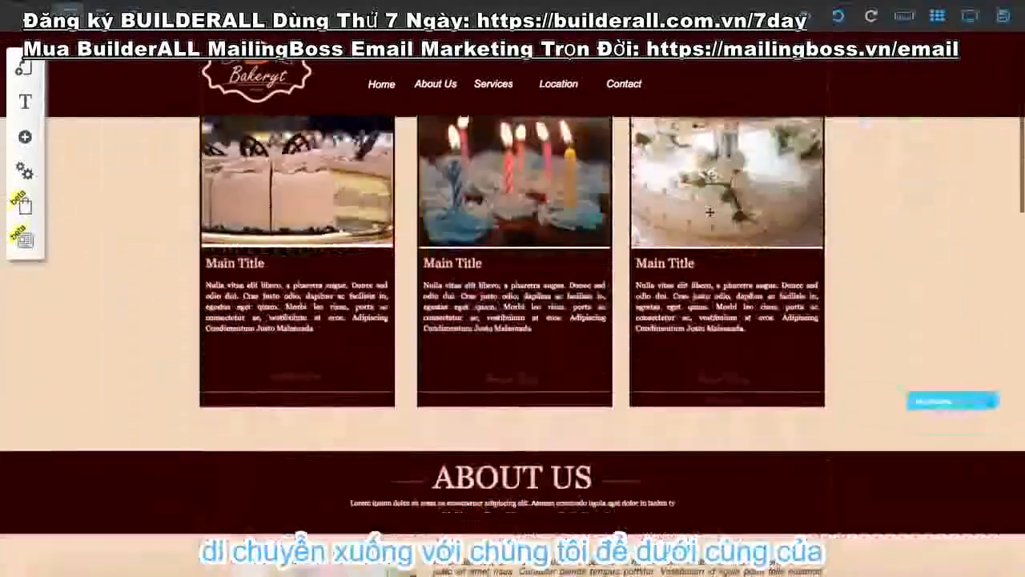
pyautogui.scroll(10, 709, 212)
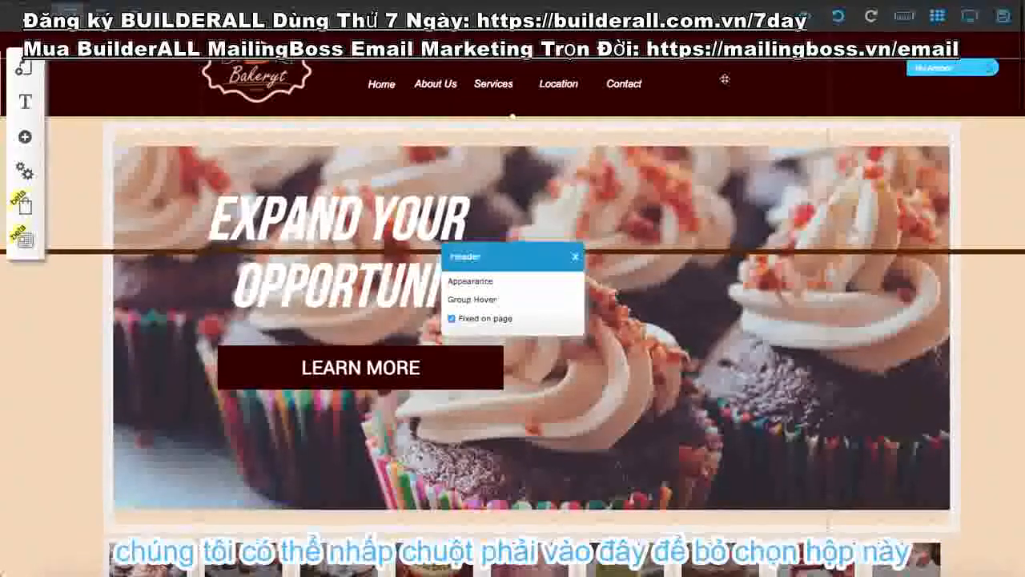
pyautogui.click(452, 318)
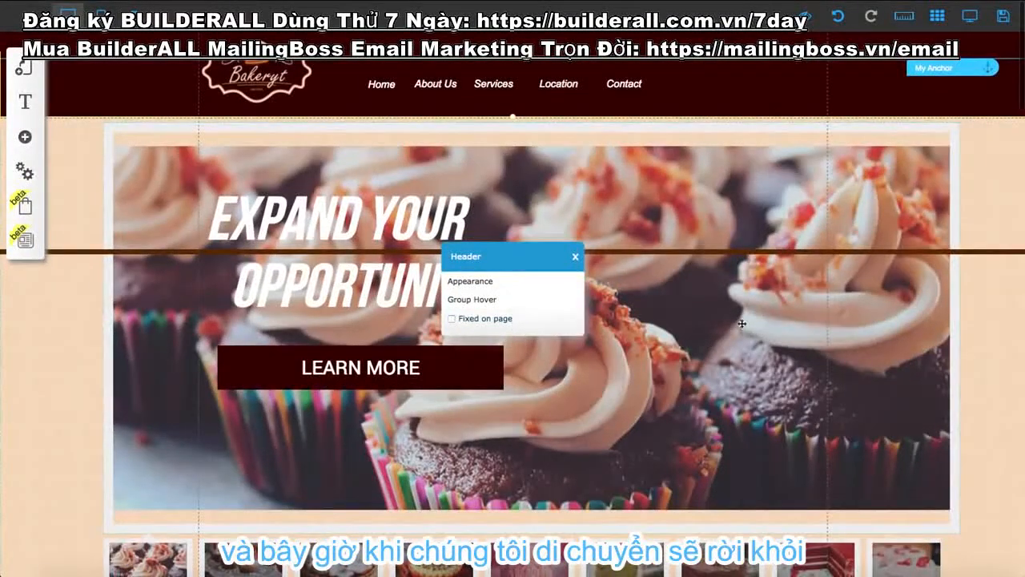
pyautogui.scroll(-1, 844, 287)
pyautogui.scroll(-10, 842, 287)
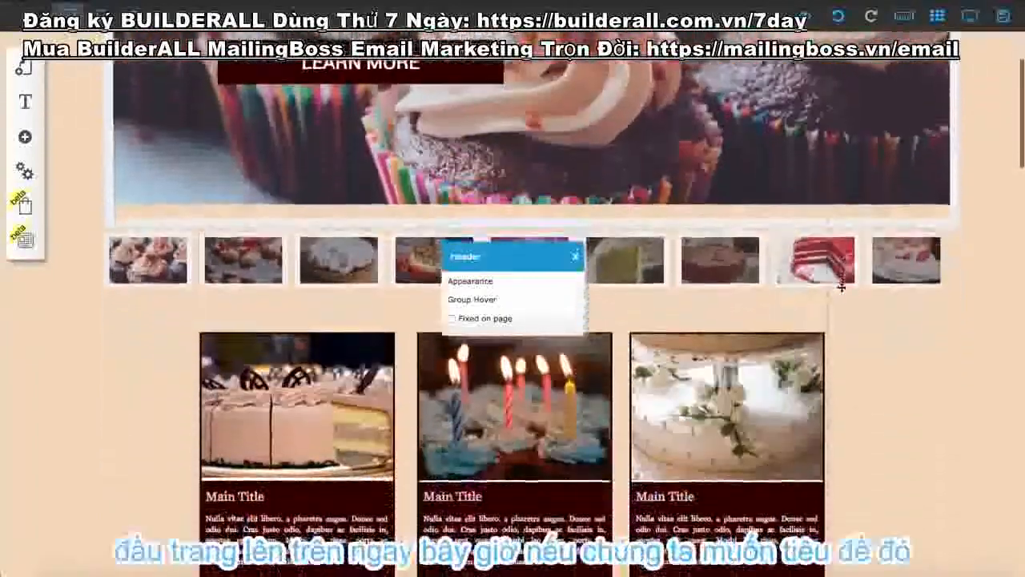
# Step: Turn Fixed on page back on for the header and check that it follows down to the Services section
pyautogui.scroll(10, 842, 292)
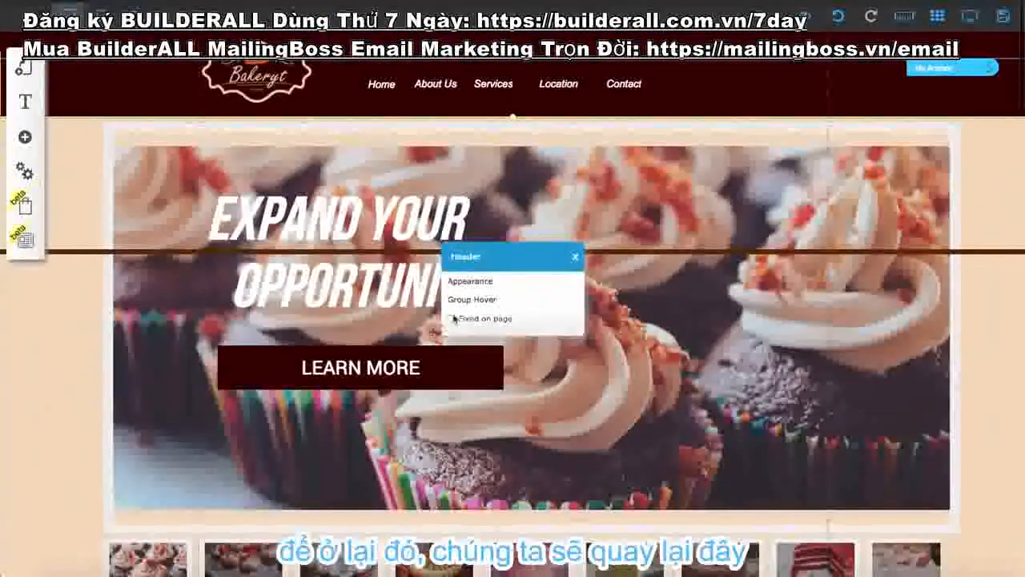
pyautogui.click(451, 320)
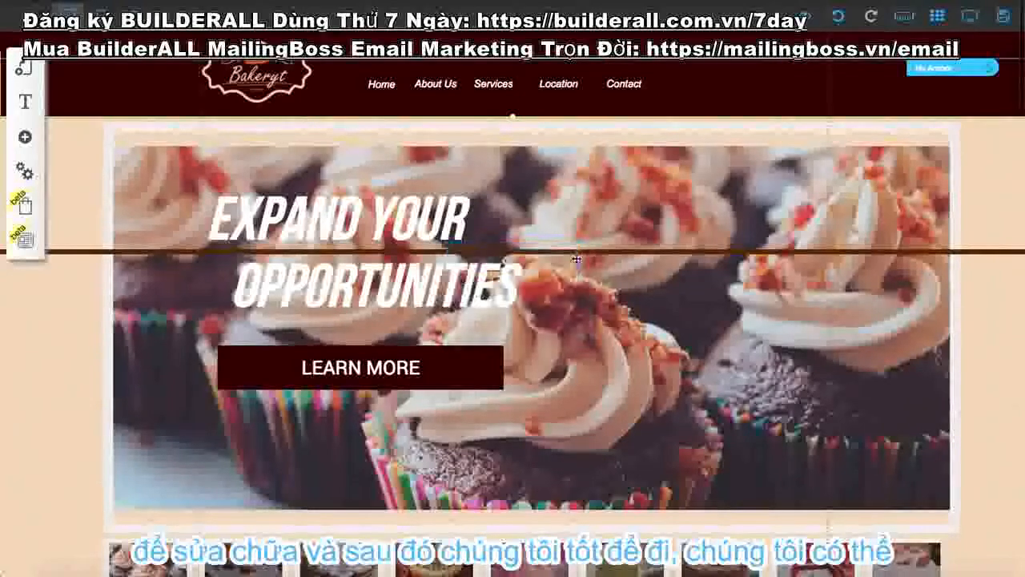
pyautogui.scroll(-5, 590, 321)
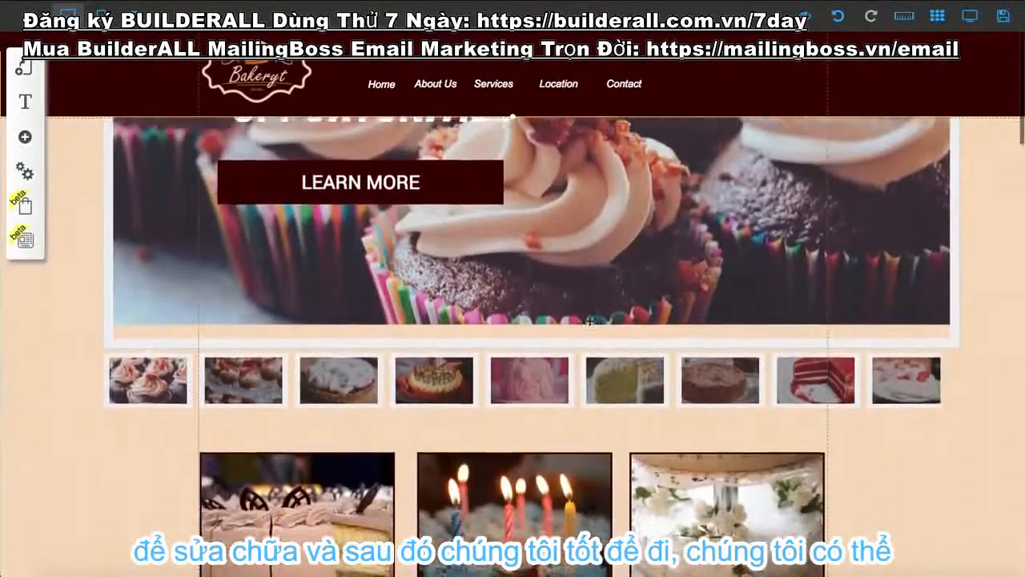
pyautogui.scroll(-6, 589, 320)
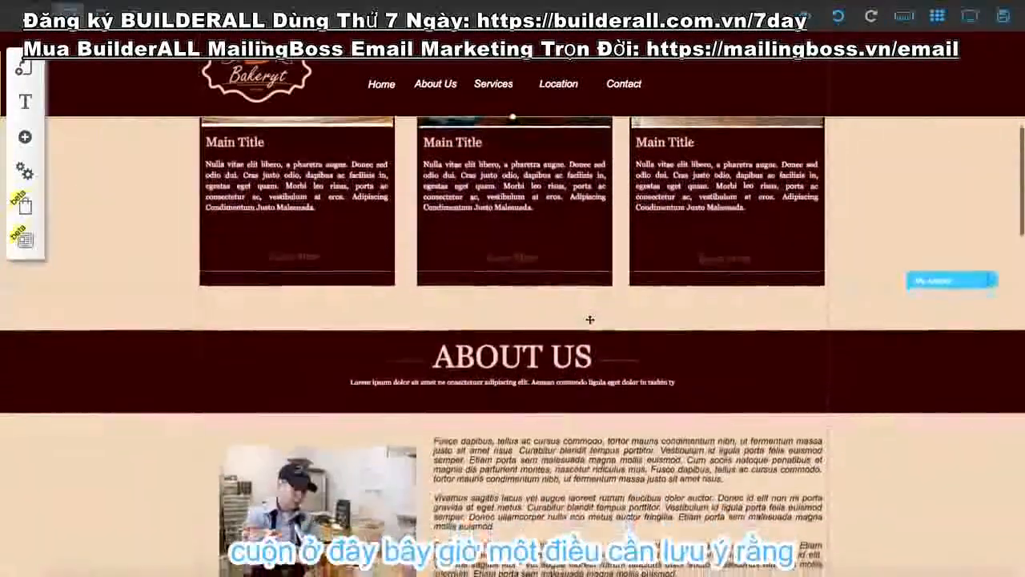
pyautogui.scroll(-6, 589, 320)
# Step: Move the My Anchor marker near the SERVICES heading onto the section's top edge, flush with the bottom of the fixed header
pyautogui.scroll(2, 839, 290)
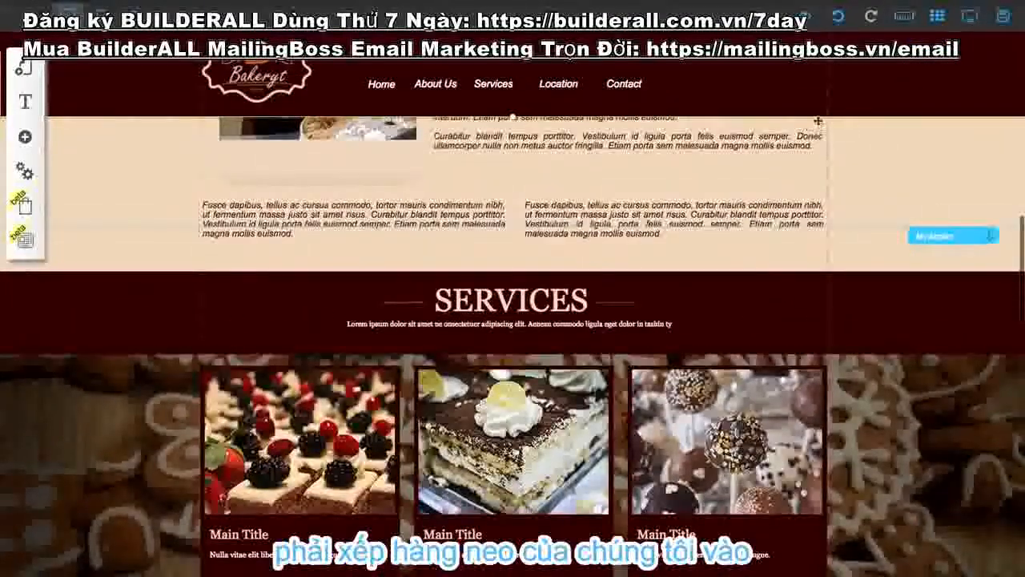
pyautogui.moveTo(943, 241); pyautogui.dragTo(930, 131)
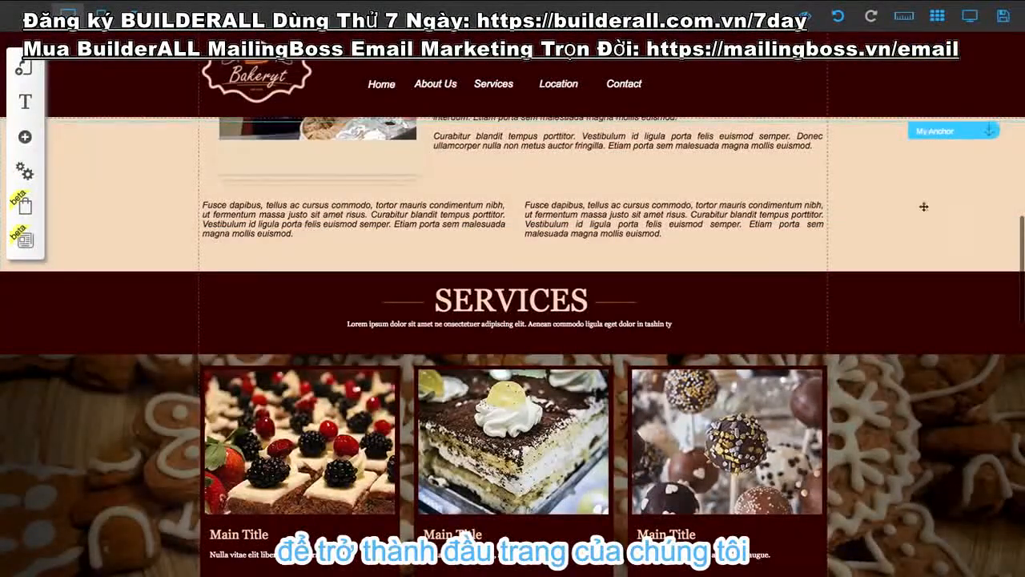
pyautogui.scroll(-2, 926, 214)
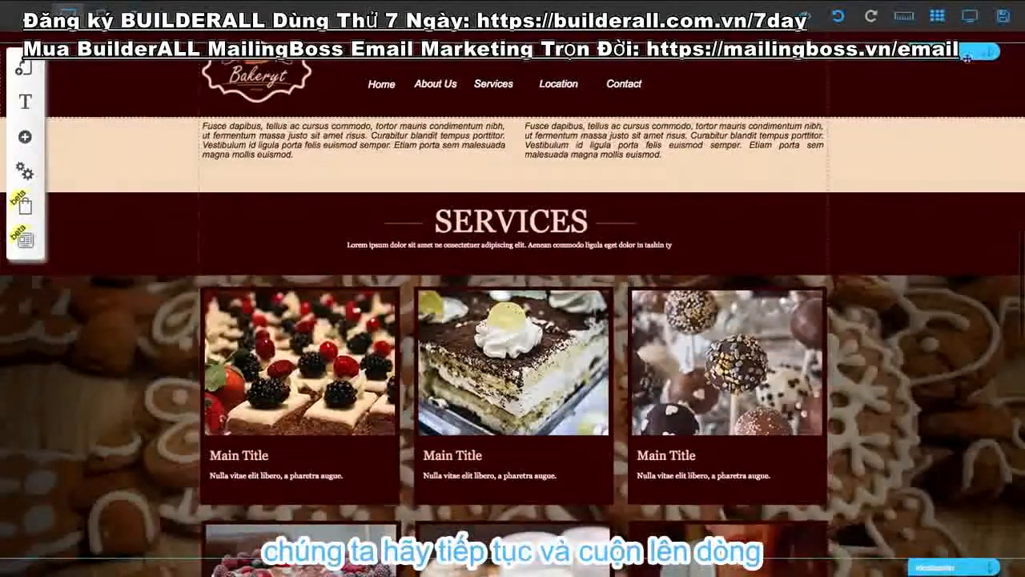
pyautogui.moveTo(967, 58); pyautogui.dragTo(957, 182)
pyautogui.scroll(-2, 947, 278)
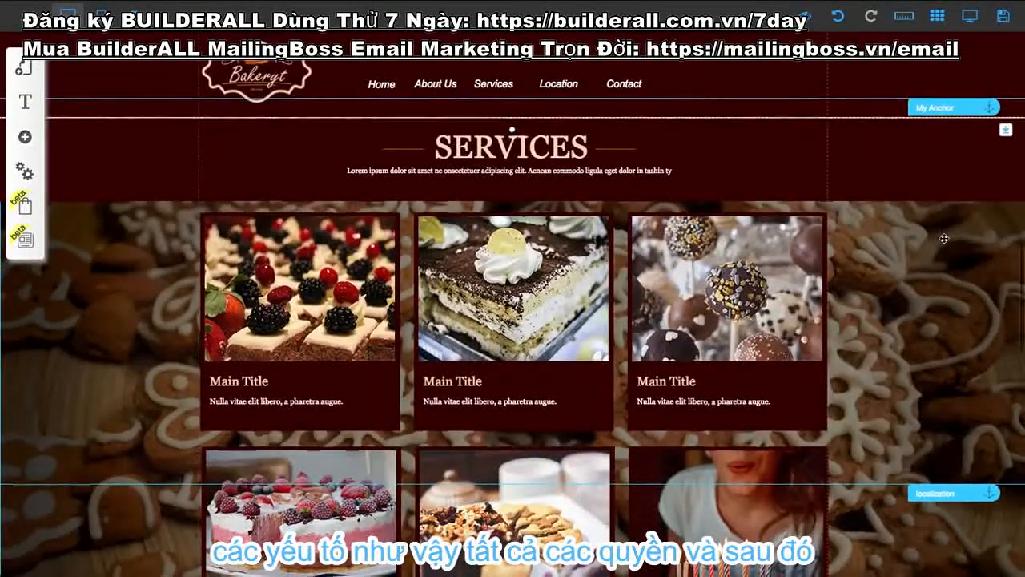
pyautogui.moveTo(938, 105); pyautogui.dragTo(939, 126)
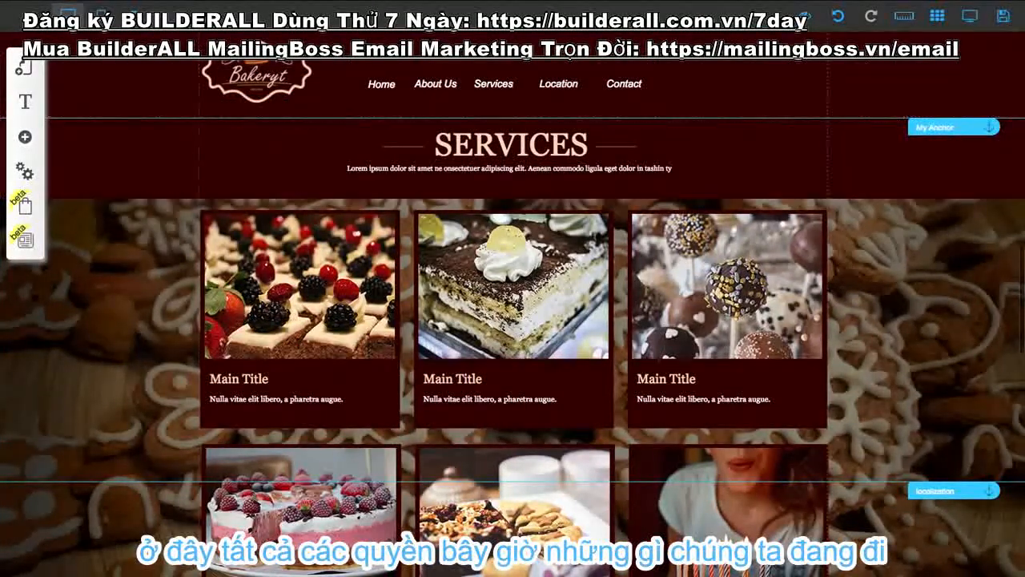
# Step: Rename the anchor at the top of the SERVICES section to LEARN MORE
pyautogui.scroll(15, 513, 320)
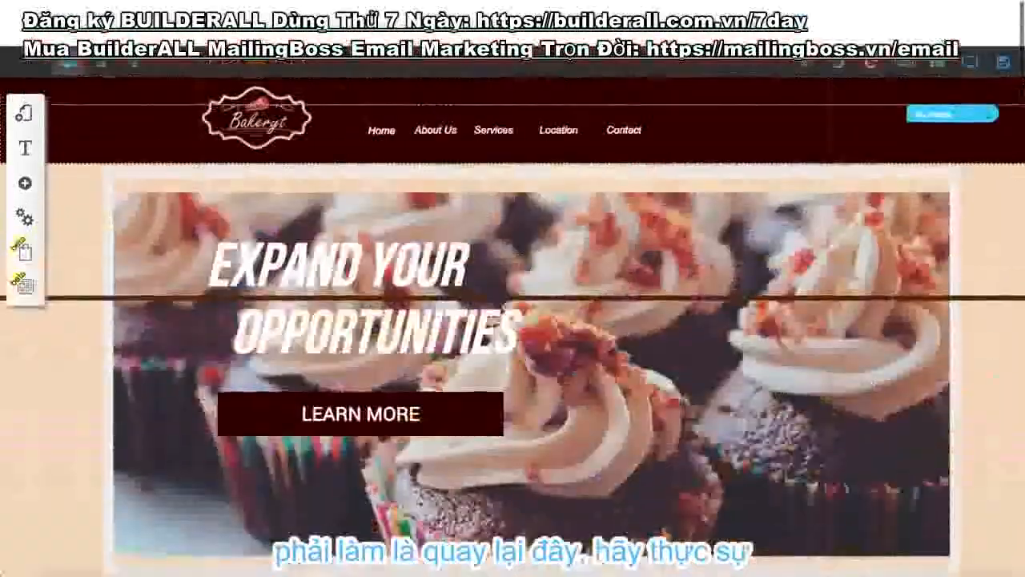
pyautogui.scroll(-10, 918, 153)
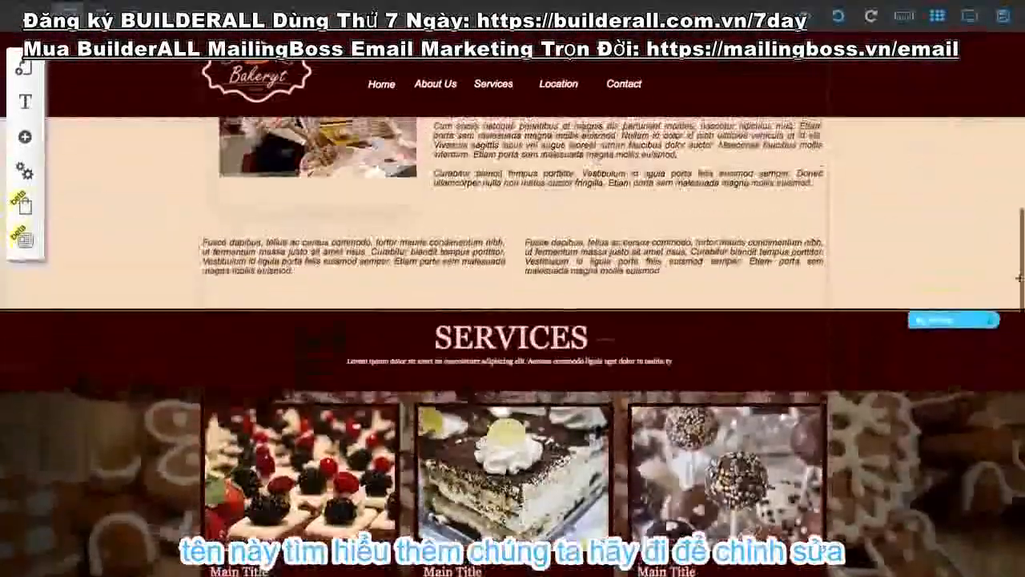
pyautogui.scroll(2, 945, 336)
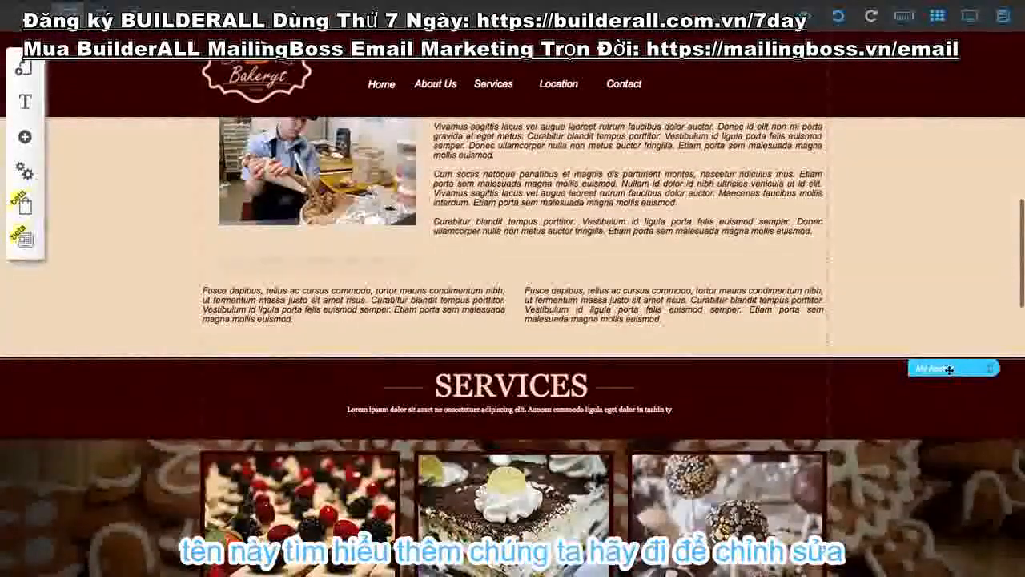
pyautogui.moveTo(949, 369); pyautogui.dragTo(950, 366)
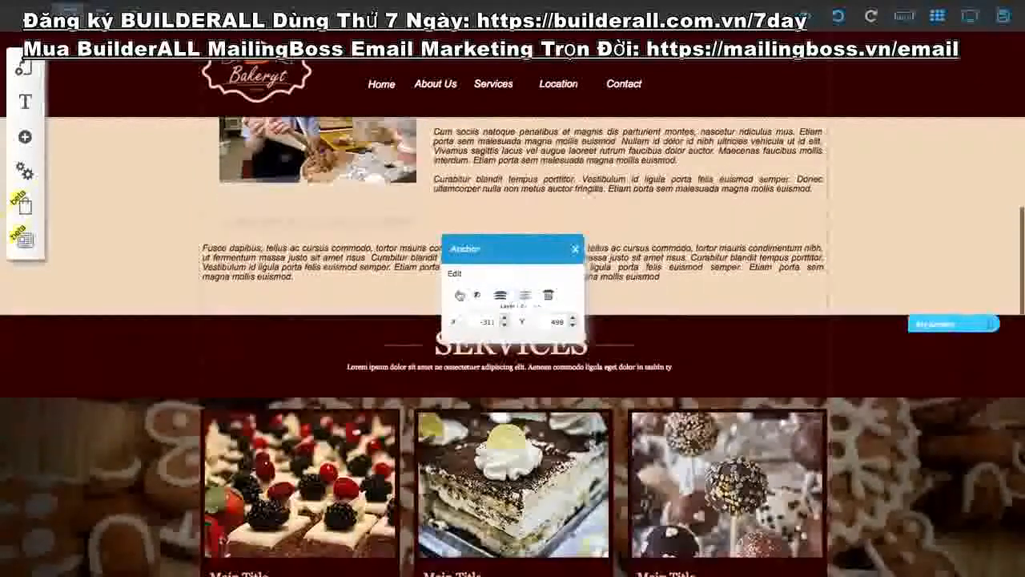
pyautogui.click(455, 274)
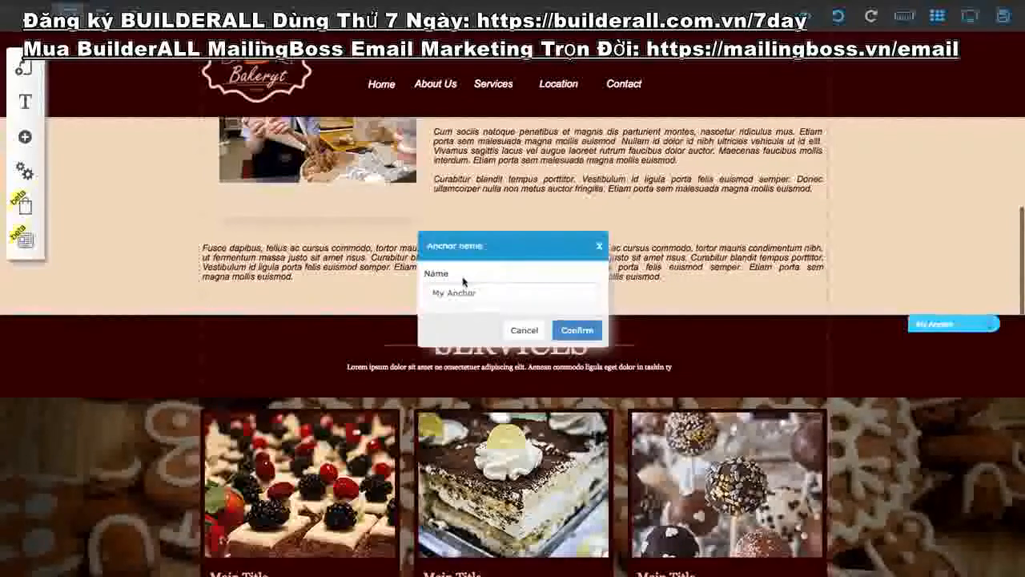
pyautogui.tripleClick(477, 293)
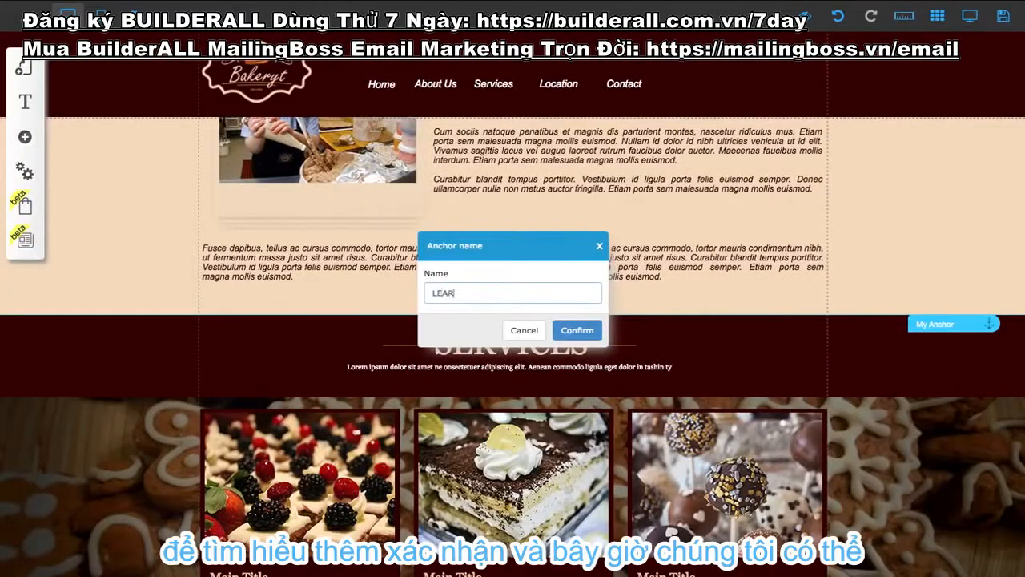
pyautogui.write('LEARN MORE')
pyautogui.click(589, 332)
# Step: Preview the page and follow the banner's LEARN MORE button to check where it lands
pyautogui.scroll(-10, 640, 321)
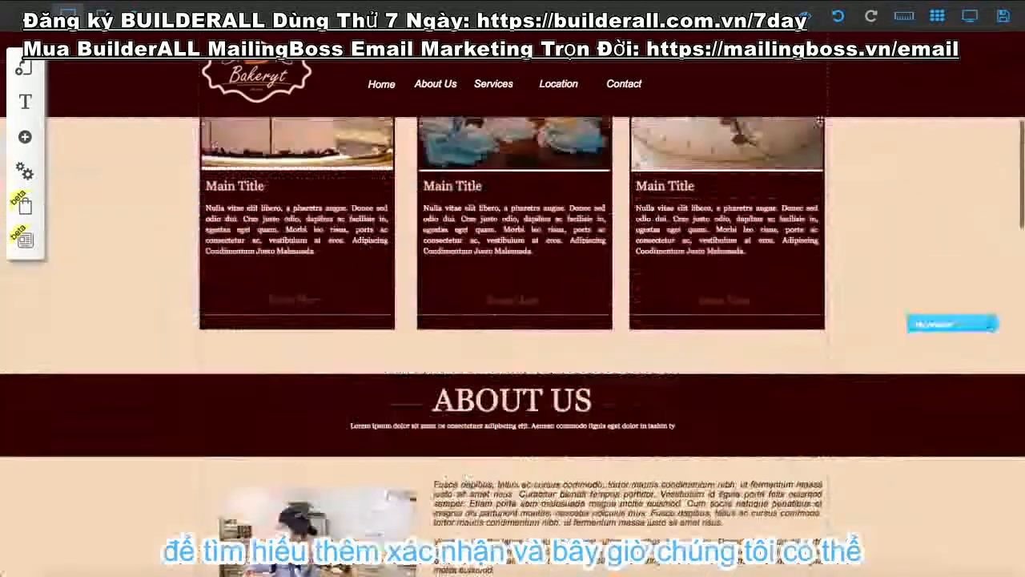
pyautogui.click(965, 31)
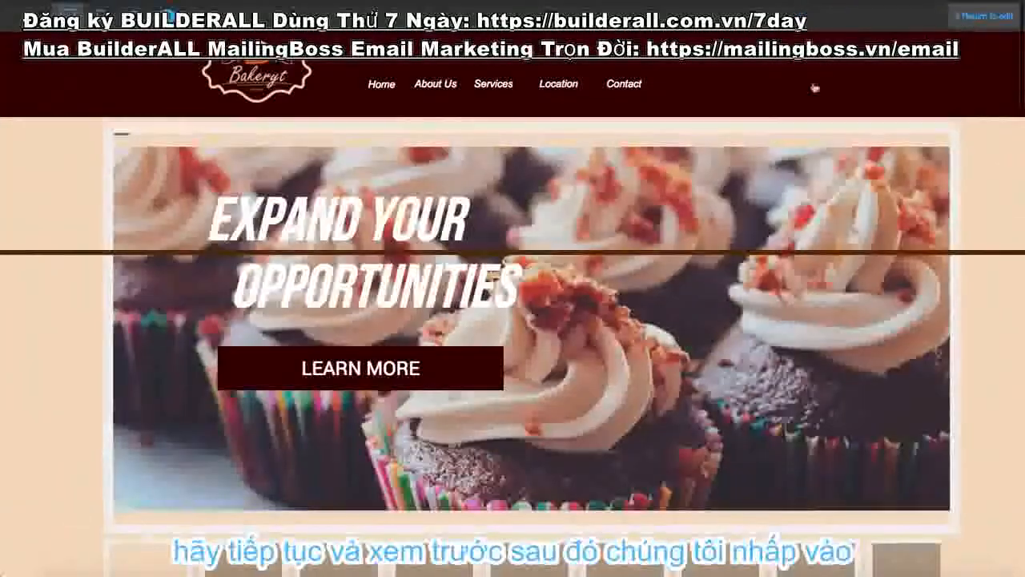
pyautogui.click(439, 368)
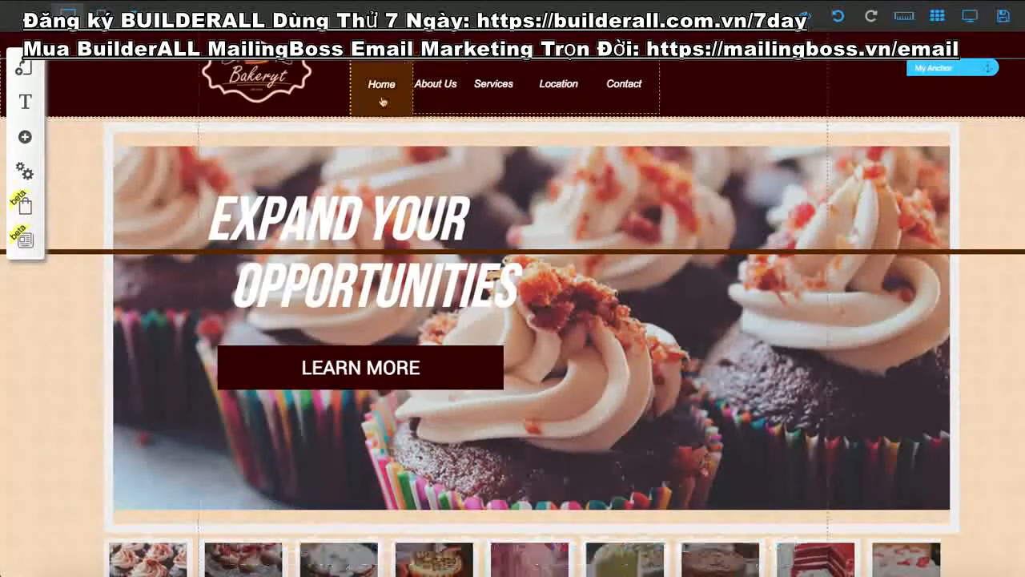
# Step: Move the anchor at the top of the page to the header's bottom edge and rename it HOME
pyautogui.moveTo(970, 71); pyautogui.dragTo(943, 130)
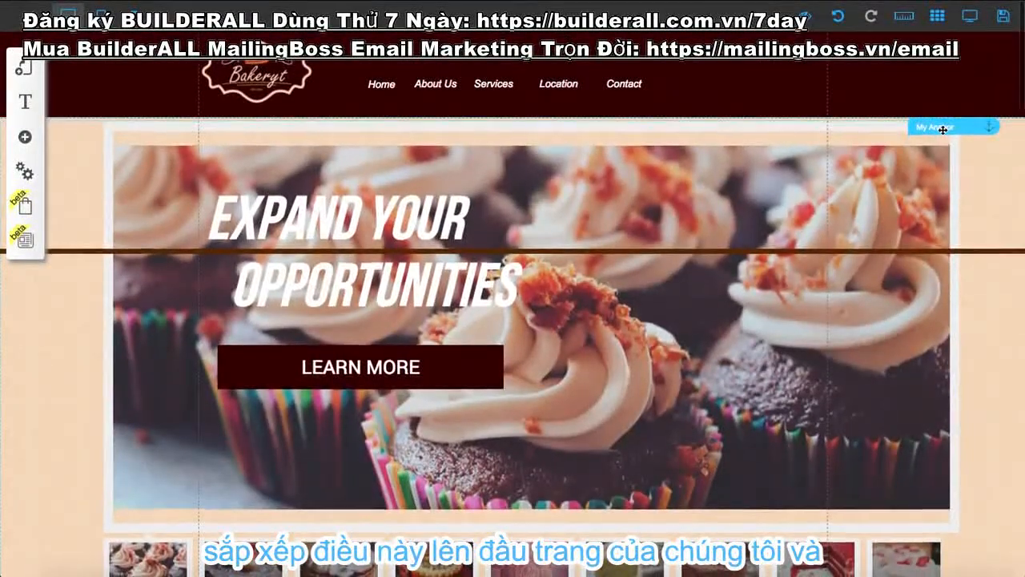
pyautogui.click(943, 129)
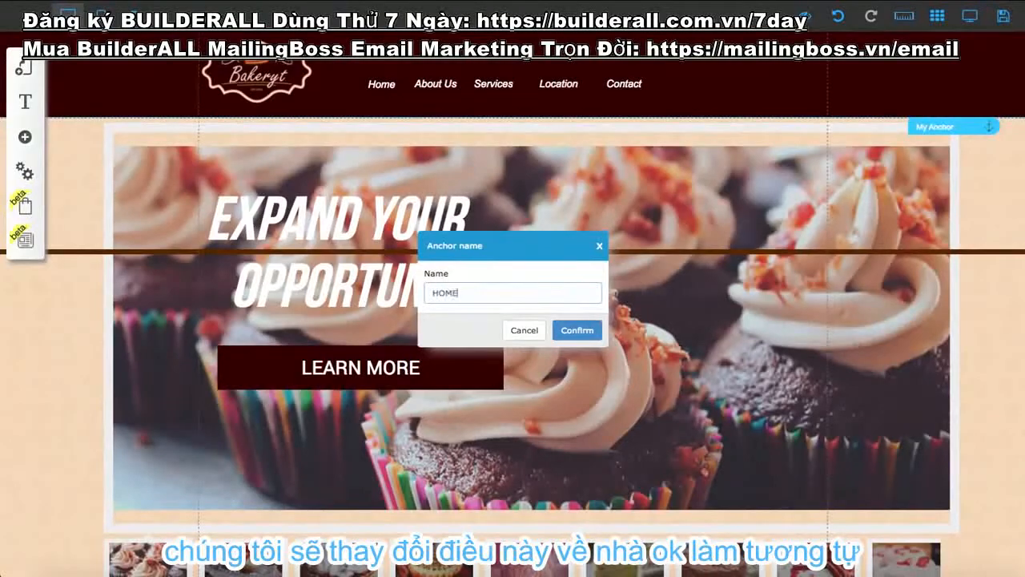
pyautogui.click(567, 332)
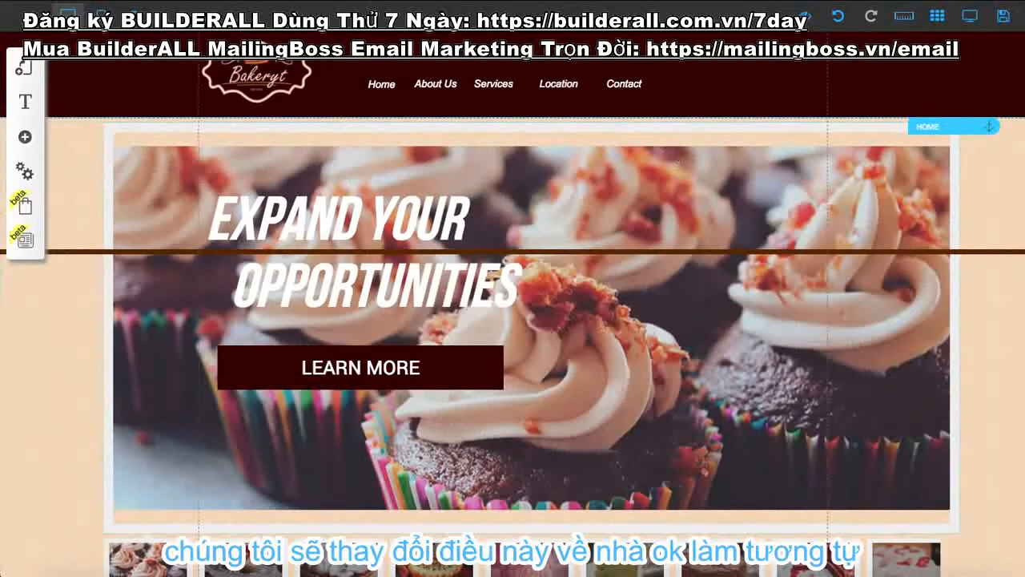
# Step: Align the anchor above the ABOUT US heading with that section's top edge and rename it ABOUT US
pyautogui.scroll(-8, 761, 233)
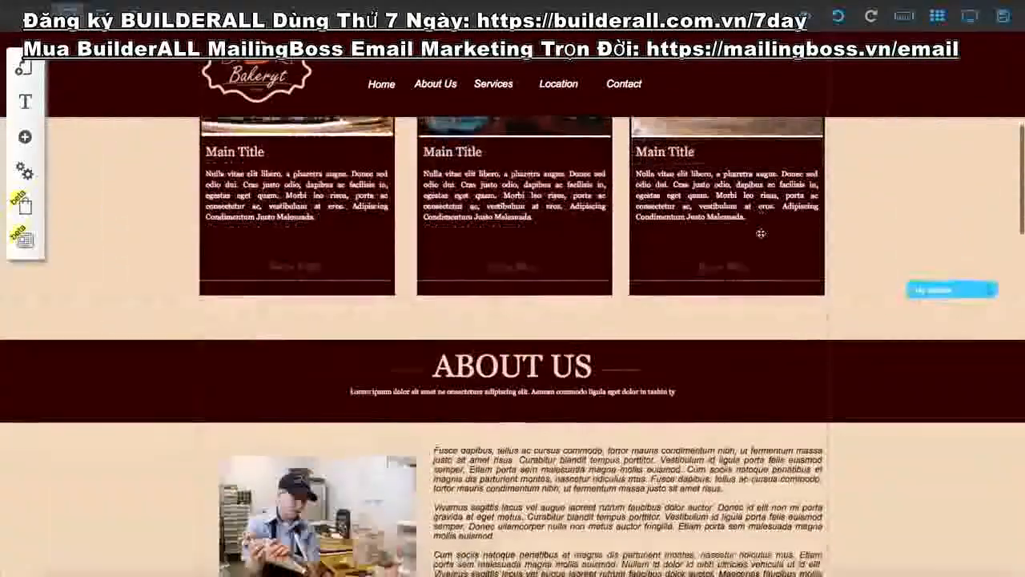
pyautogui.scroll(-3, 761, 233)
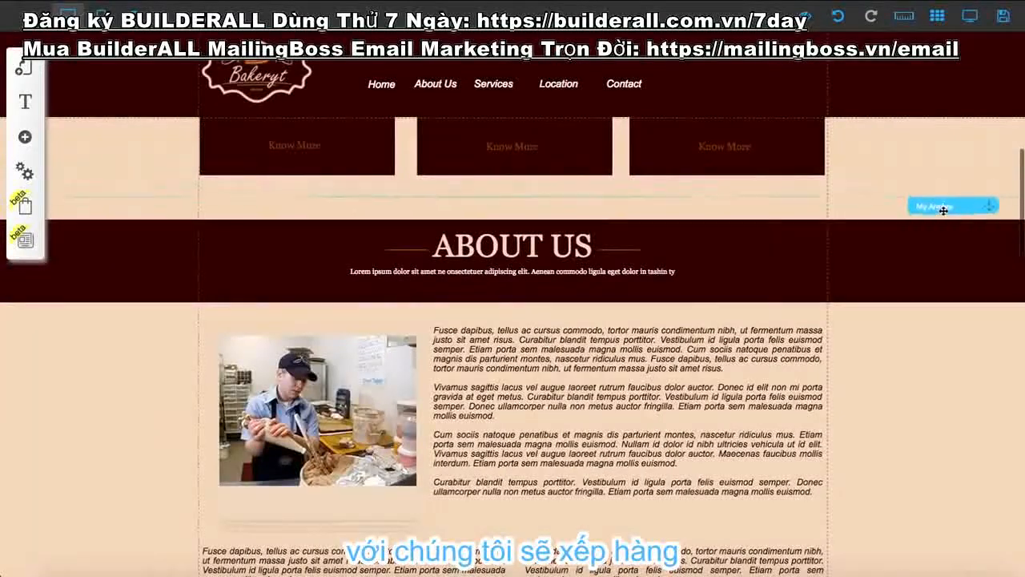
pyautogui.moveTo(943, 210); pyautogui.dragTo(943, 231)
pyautogui.scroll(-3, 941, 239)
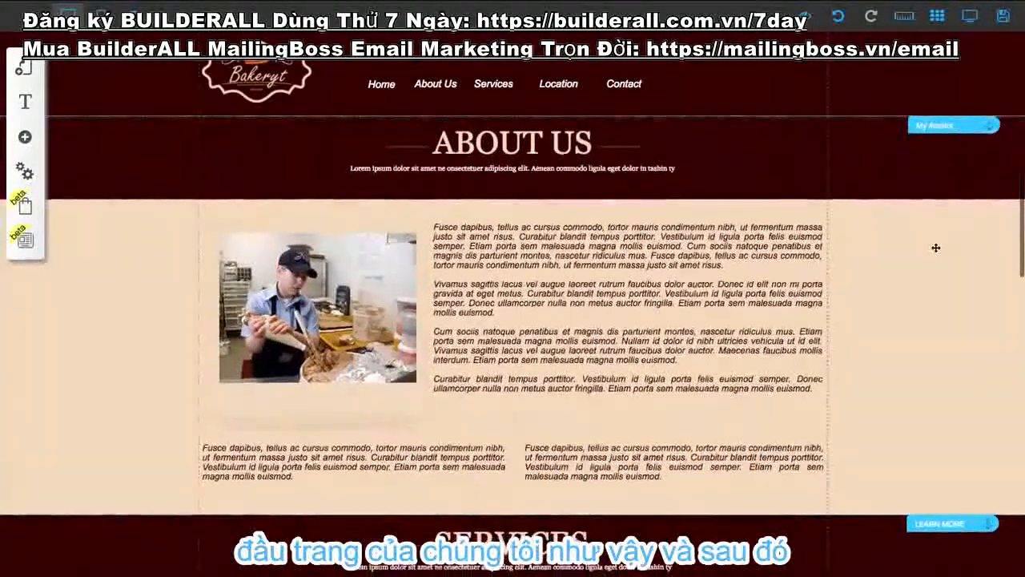
pyautogui.scroll(-1, 937, 248)
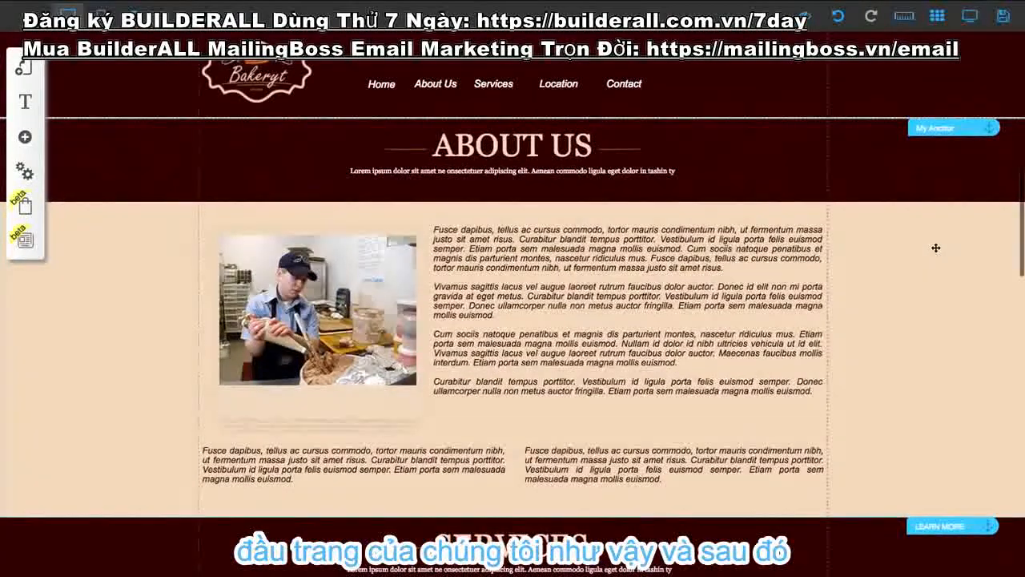
pyautogui.click(949, 128)
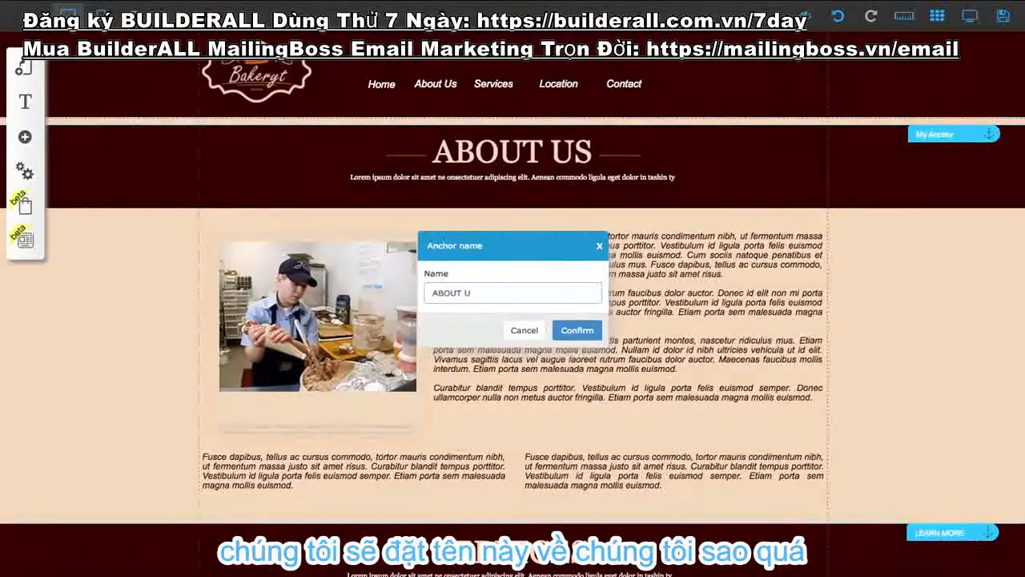
pyautogui.click(576, 330)
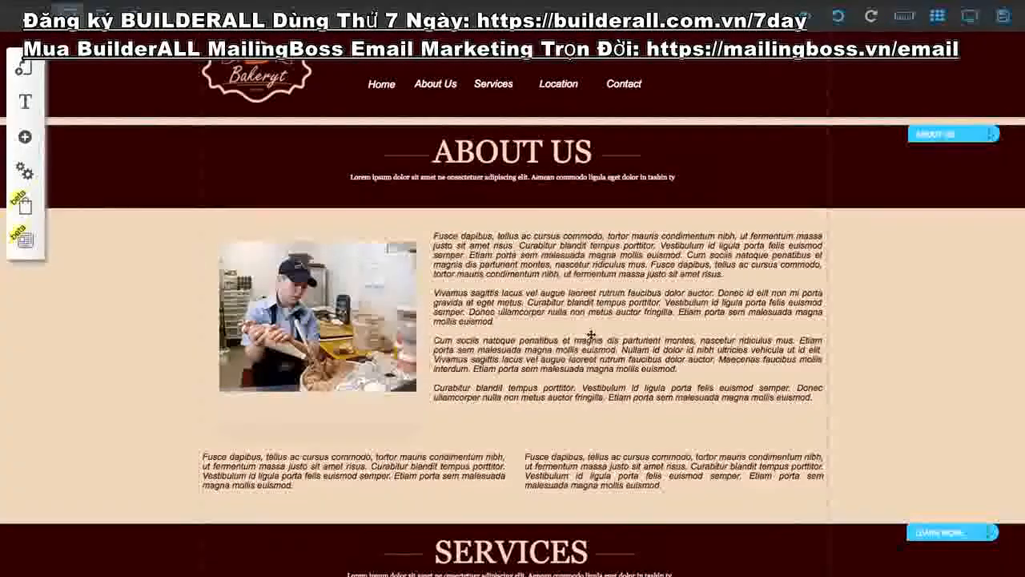
# Step: Move the localization anchor from the lower Services images down to the top edge of the map section
pyautogui.scroll(-3, 591, 336)
pyautogui.scroll(-6, 592, 337)
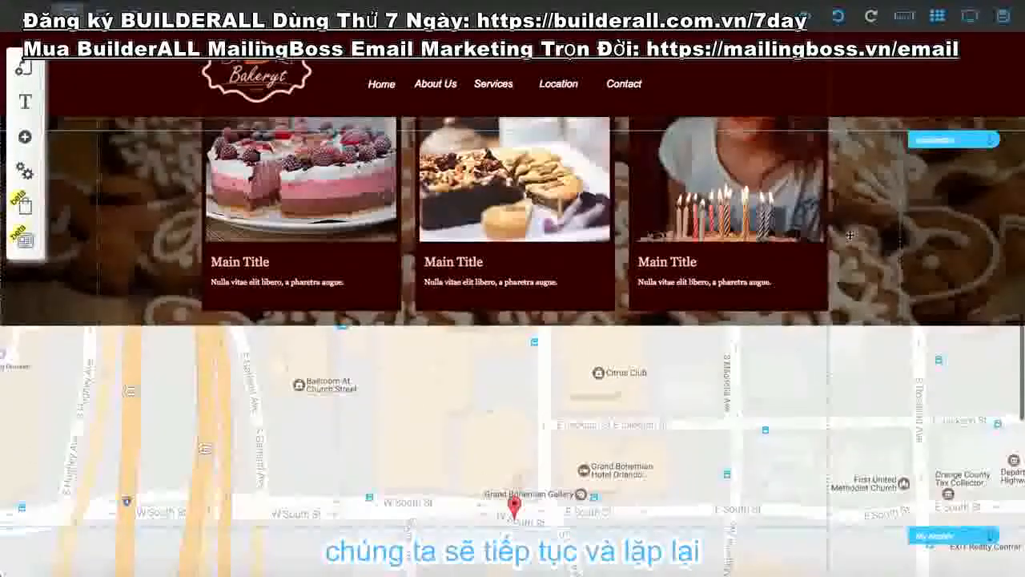
pyautogui.moveTo(941, 140); pyautogui.dragTo(942, 327)
pyautogui.scroll(-3, 921, 326)
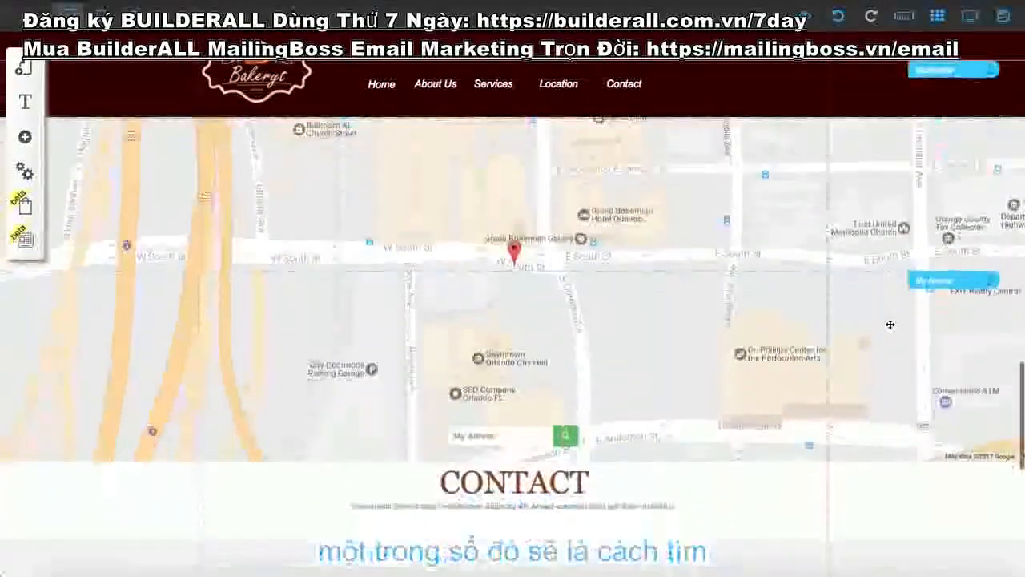
# Step: Fine-tune the localization anchor's position along the map section's top edge and rename it LOCATION
pyautogui.scroll(1, 890, 325)
pyautogui.scroll(1, 889, 325)
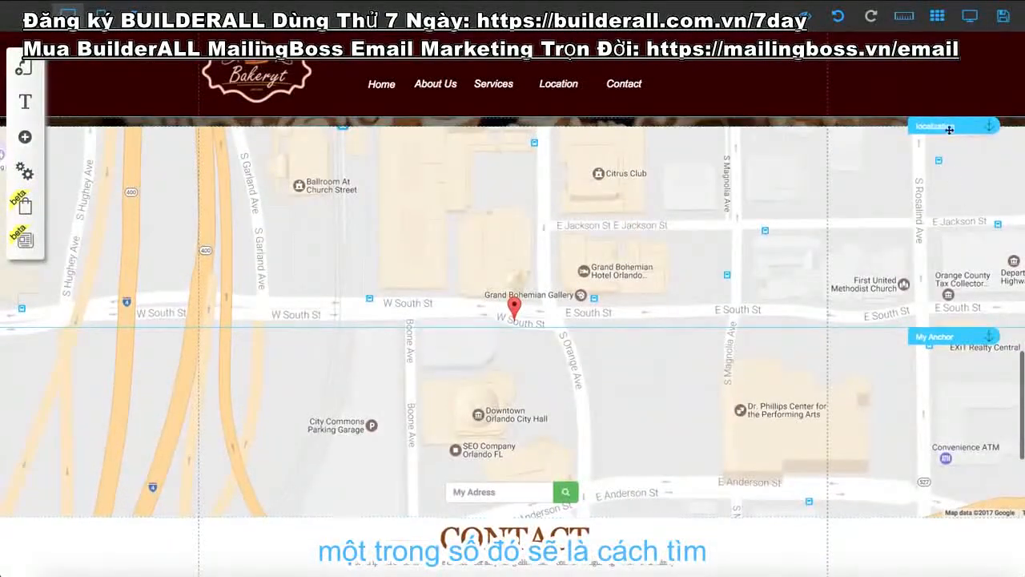
pyautogui.scroll(1, 949, 136)
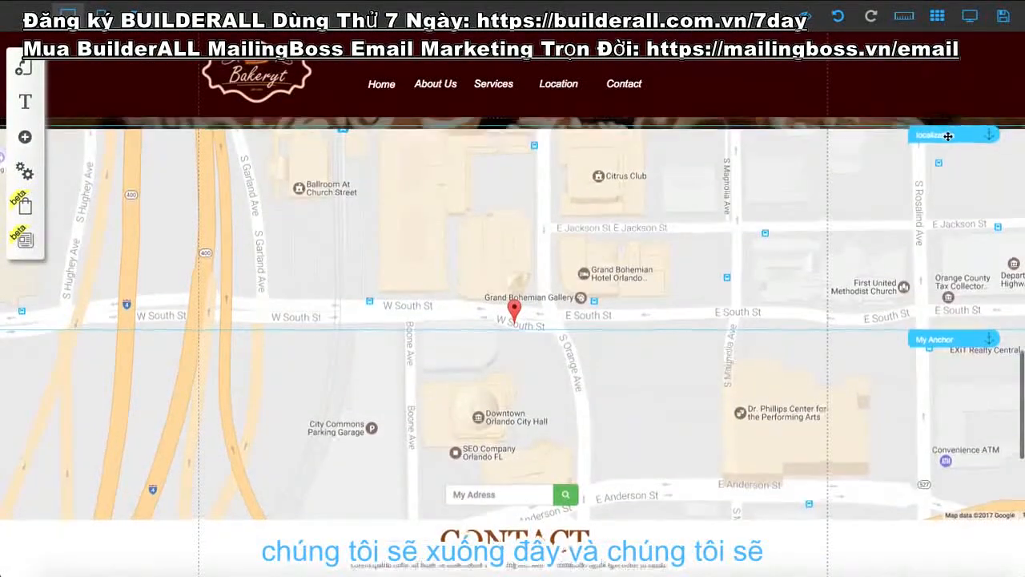
pyautogui.moveTo(948, 136); pyautogui.dragTo(948, 140)
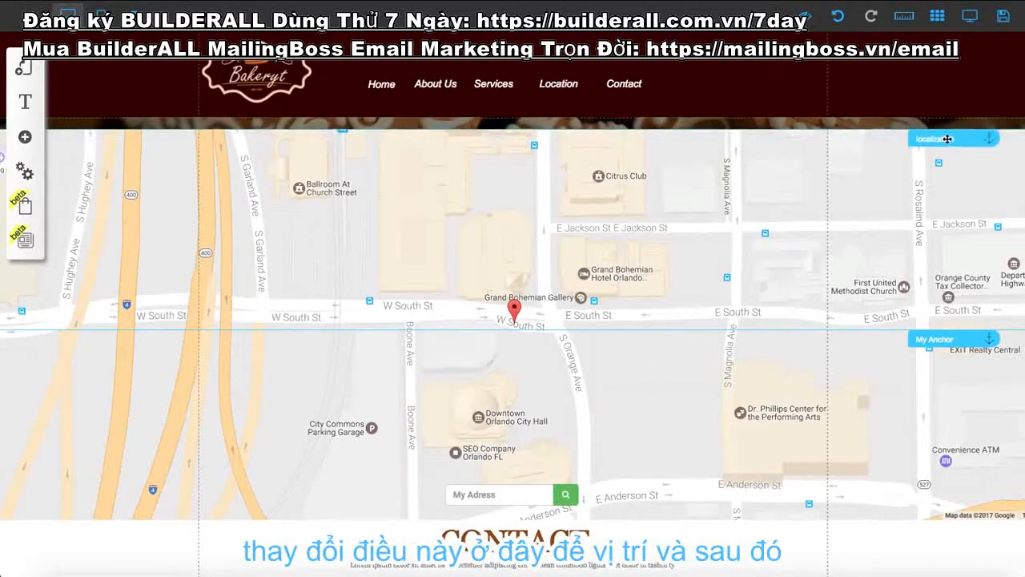
pyautogui.click(948, 138)
pyautogui.click(461, 290)
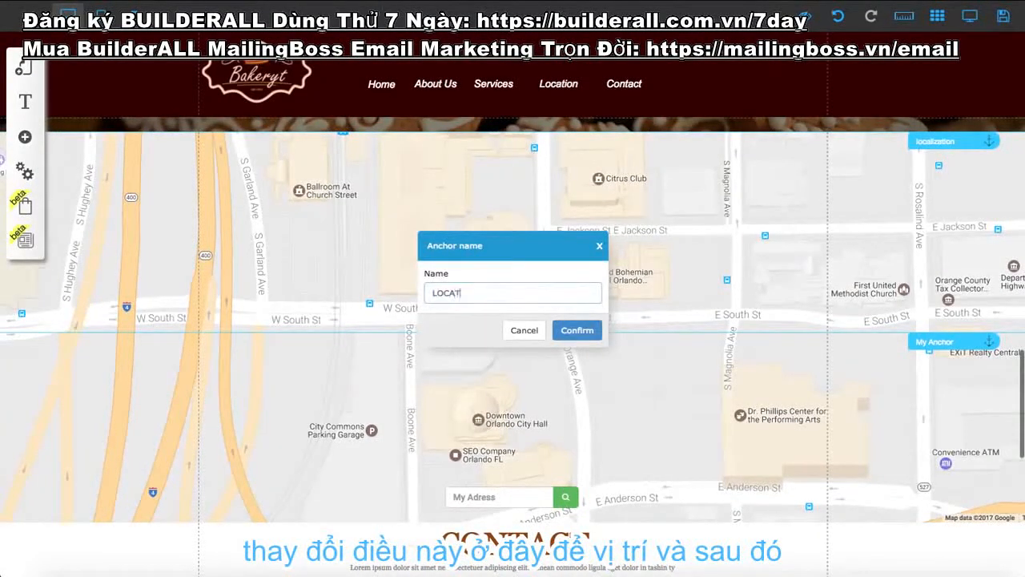
pyautogui.write('LOCATION')
pyautogui.click(576, 330)
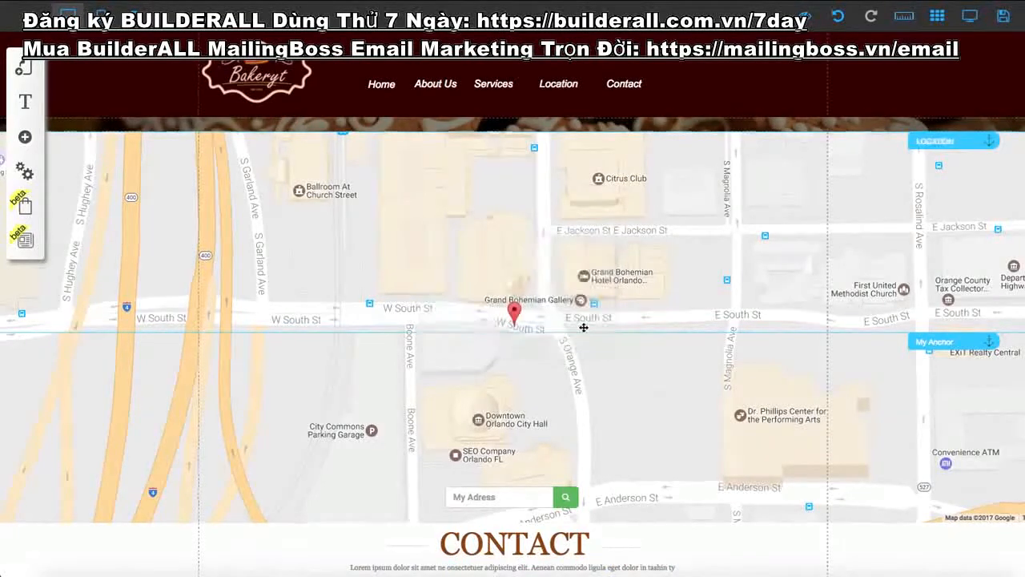
# Step: Move the My Anchor marker from the middle of the map to the Contact section's top edge and rename it CONTACT
pyautogui.scroll(-2, 628, 337)
pyautogui.scroll(-2, 629, 337)
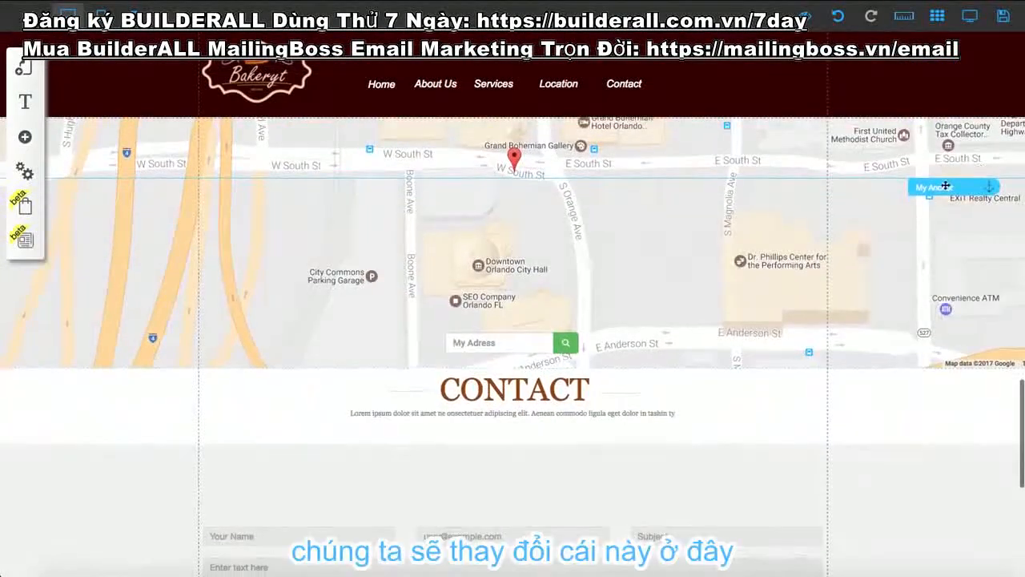
pyautogui.moveTo(953, 188); pyautogui.dragTo(956, 387)
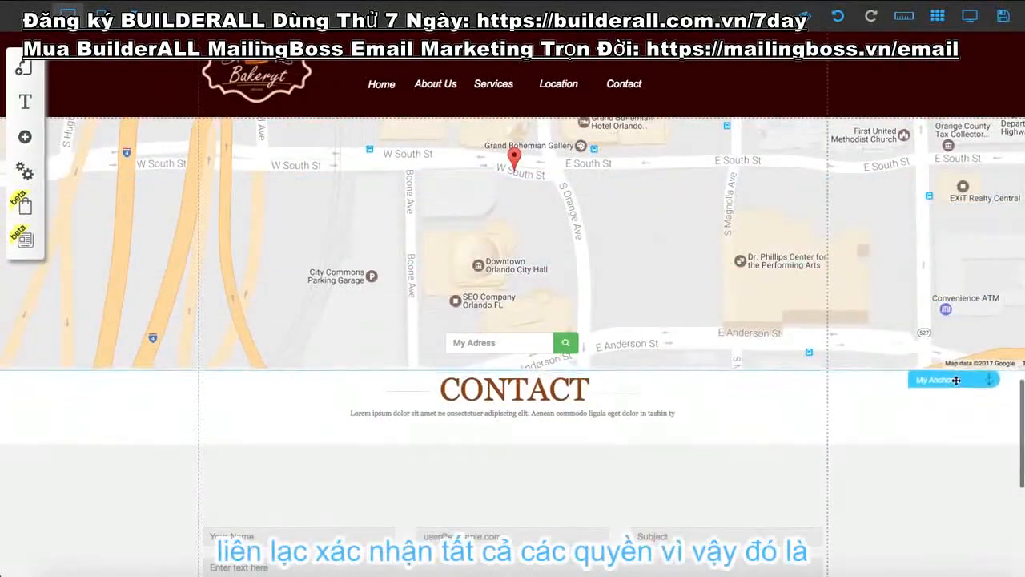
pyautogui.scroll(-2, 793, 378)
pyautogui.scroll(-4, 793, 378)
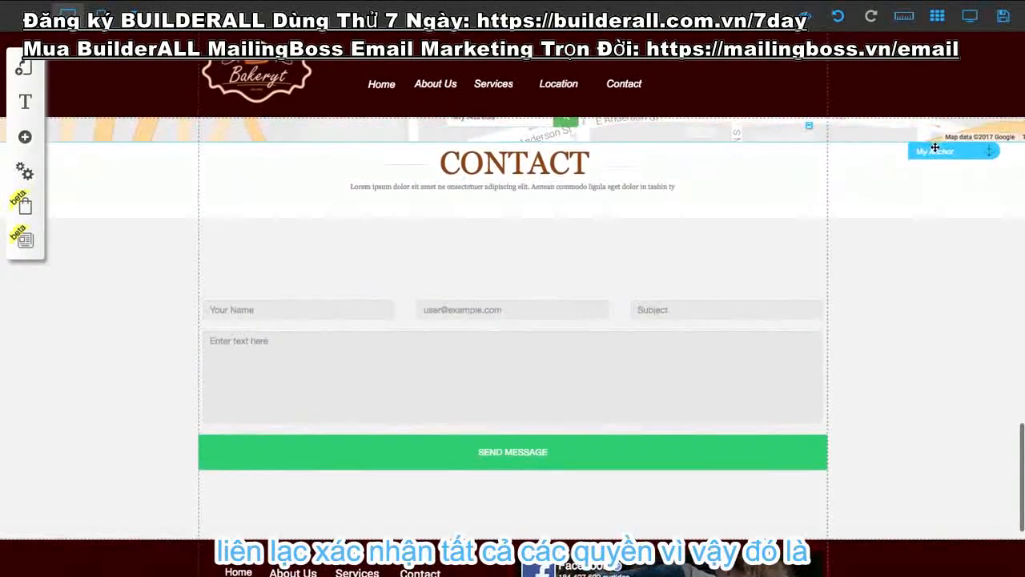
pyautogui.click(934, 149)
pyautogui.click(471, 295)
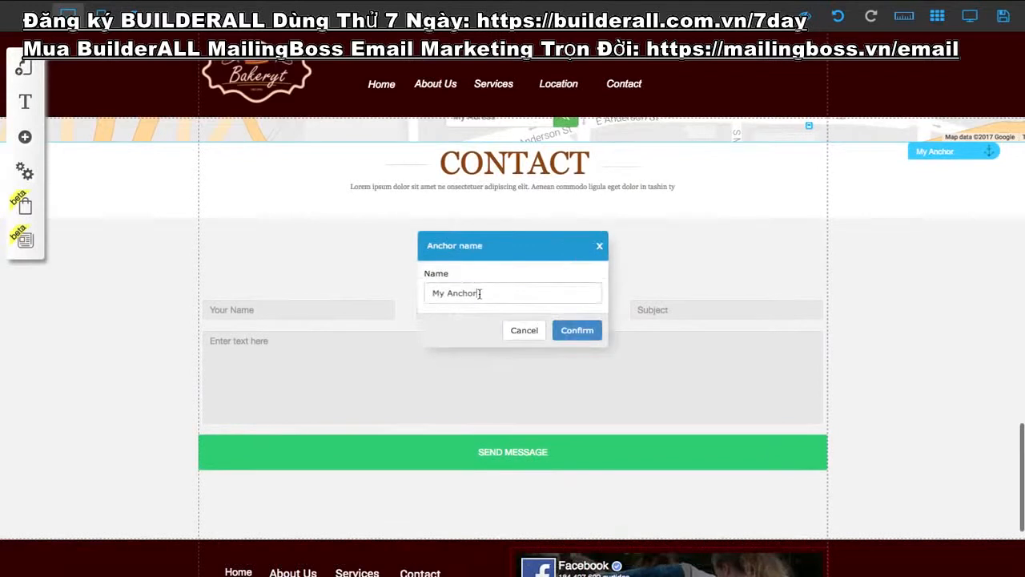
pyautogui.write('CONTAC')
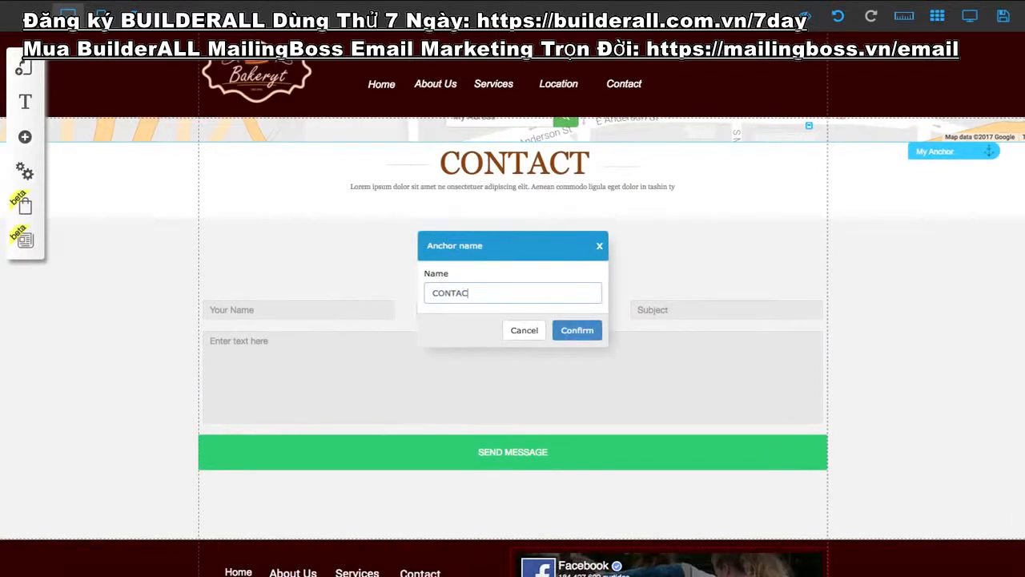
pyautogui.write('T')
pyautogui.click(593, 331)
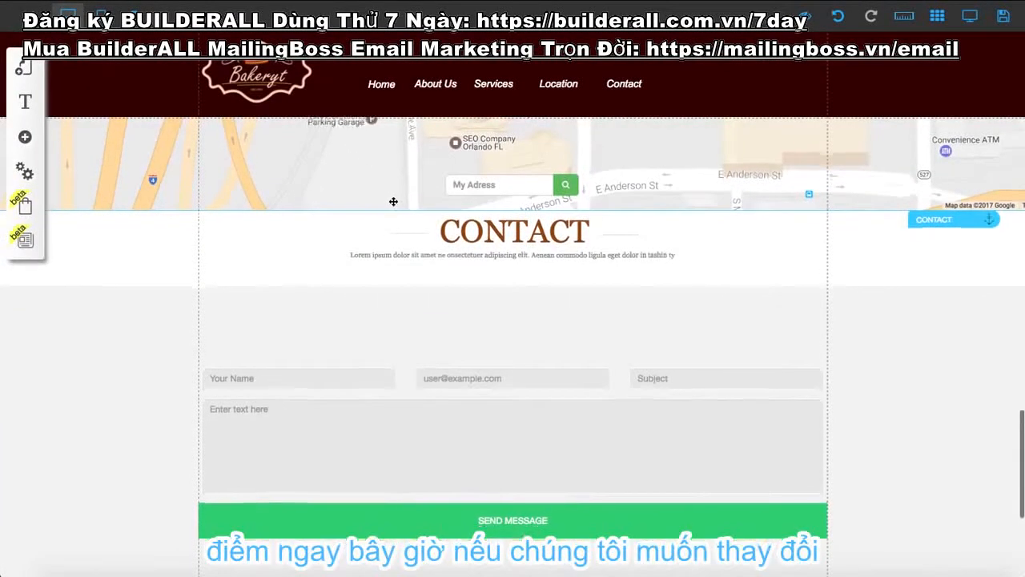
# Step: Set the address of the Google Maps element in the location section to NEW YORK
pyautogui.scroll(3, 396, 197)
pyautogui.scroll(2, 504, 202)
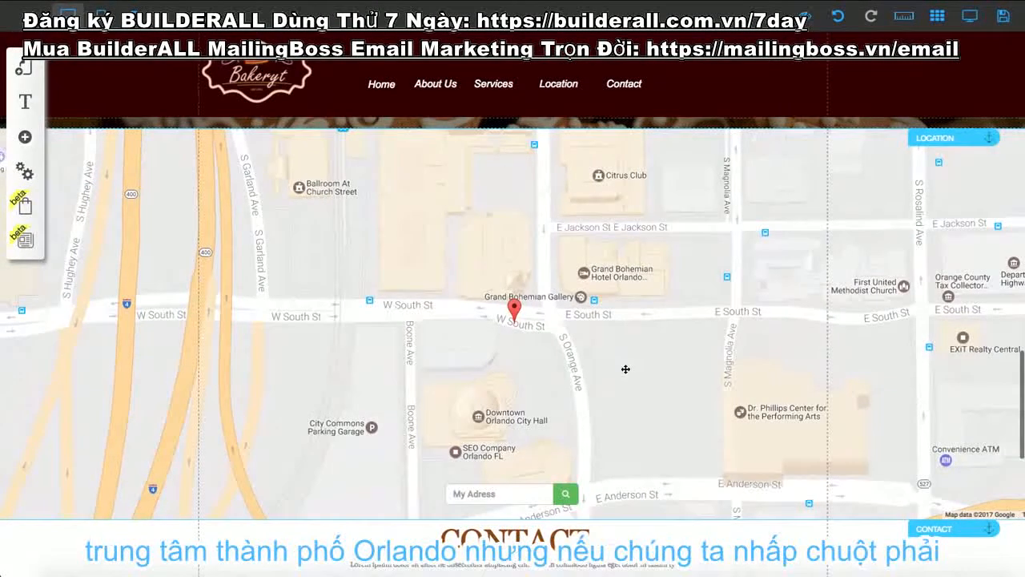
pyautogui.rightClick(444, 190)
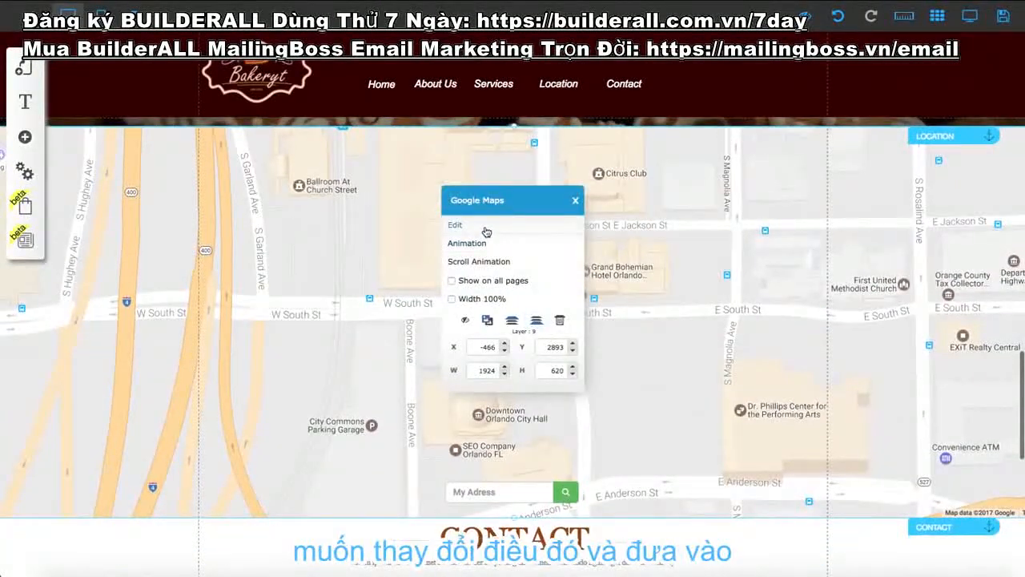
pyautogui.click(486, 232)
pyautogui.doubleClick(345, 222)
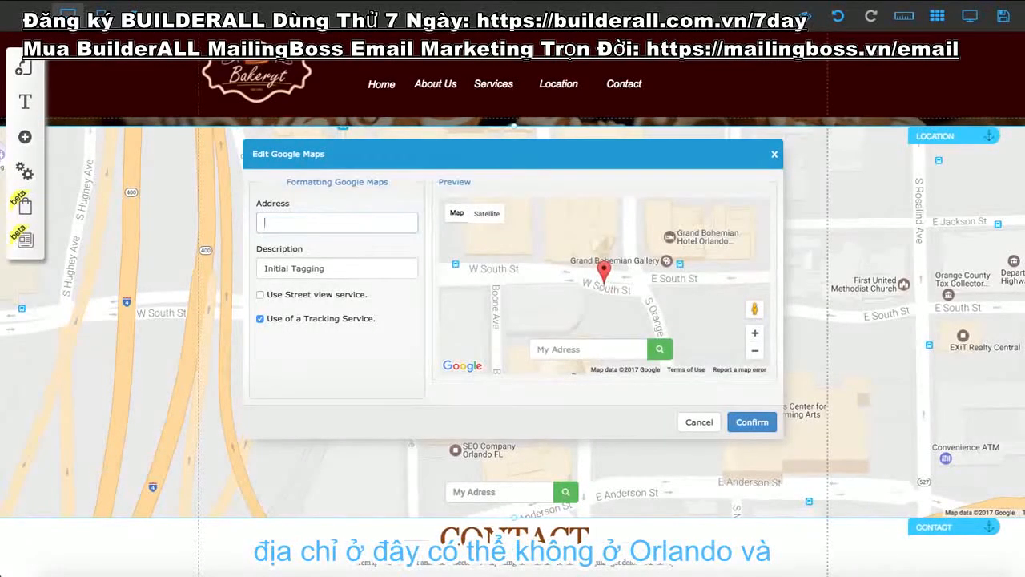
pyautogui.write('NEW YORK')
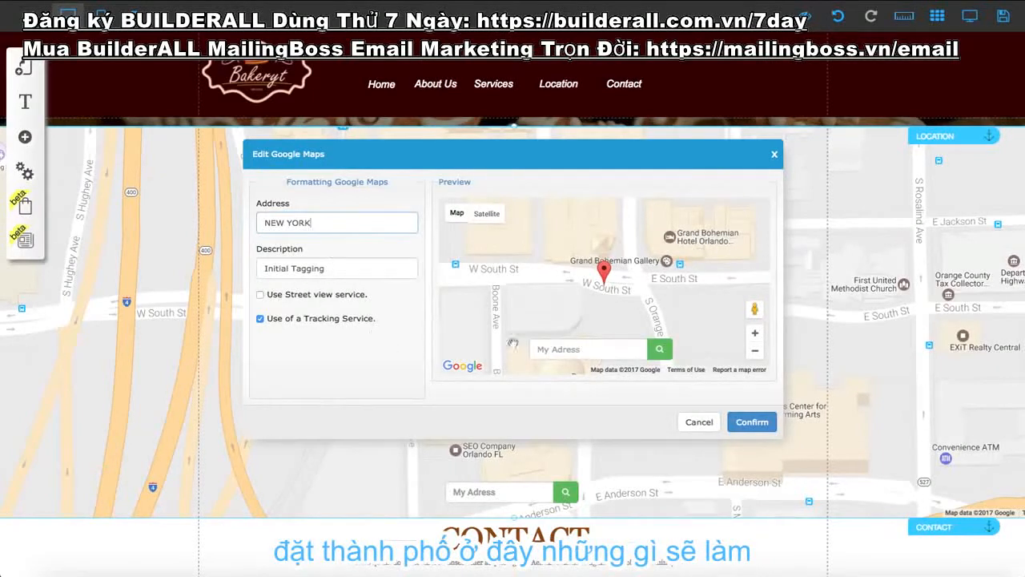
pyautogui.click(752, 422)
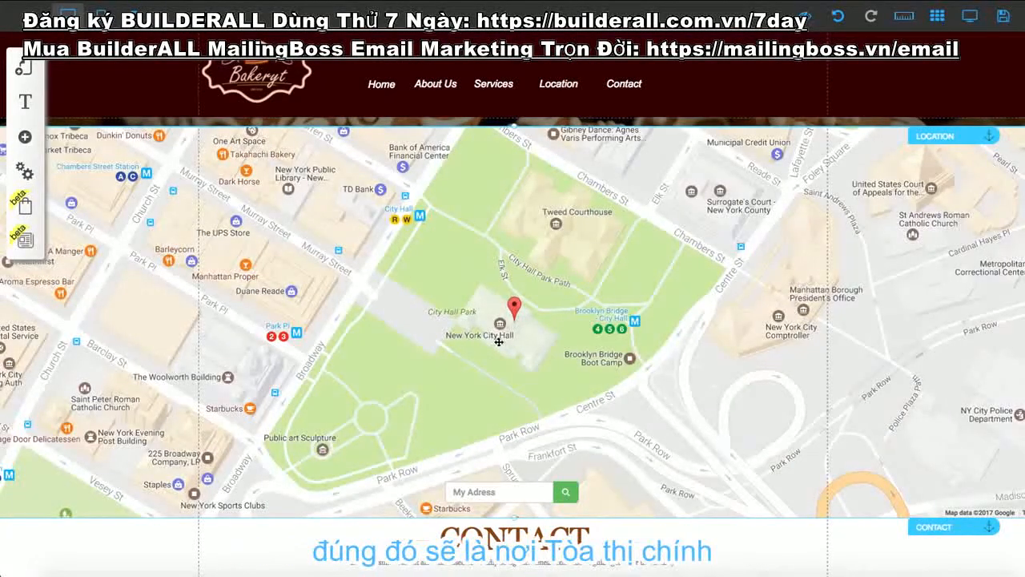
# Step: Replace the title under the first image in the Services section with "Berry Cake"
pyautogui.scroll(6, 538, 303)
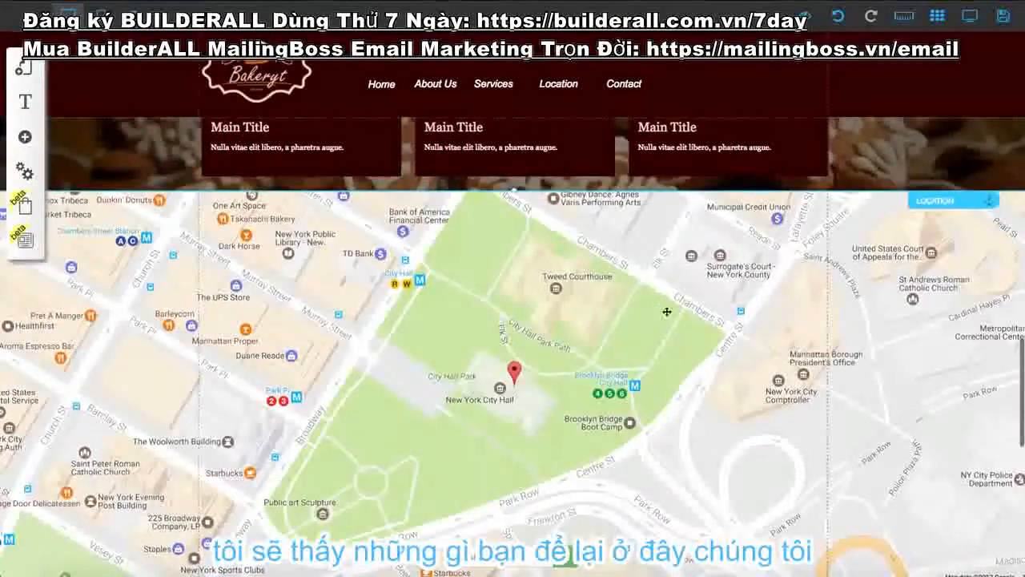
pyautogui.scroll(4, 261, 298)
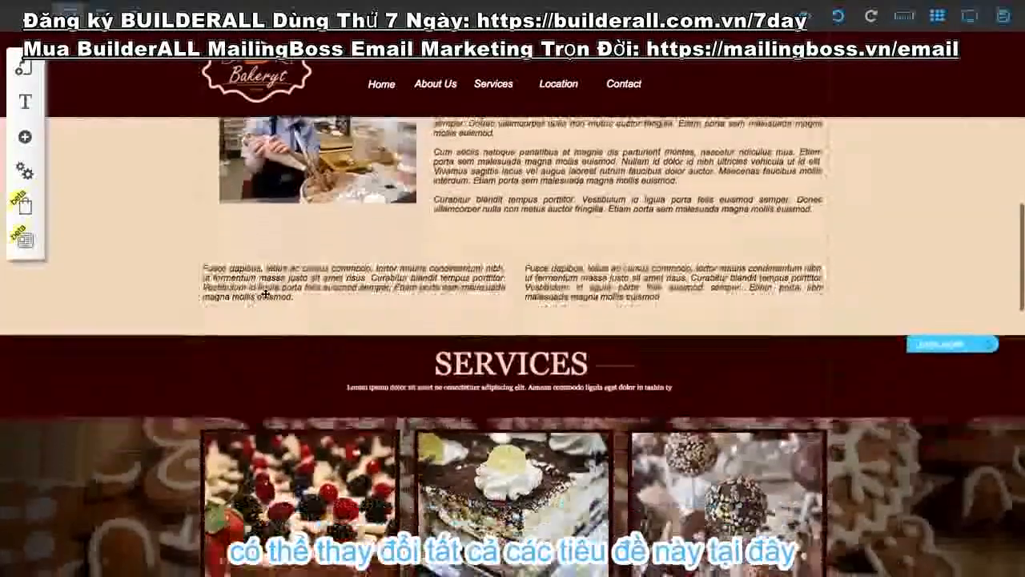
pyautogui.scroll(-2, 253, 432)
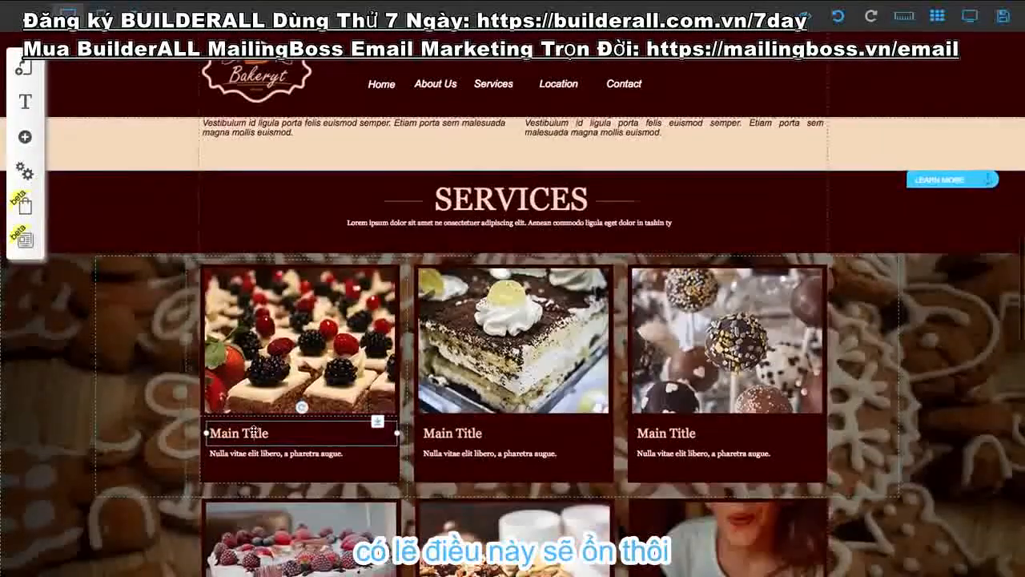
pyautogui.doubleClick(255, 432)
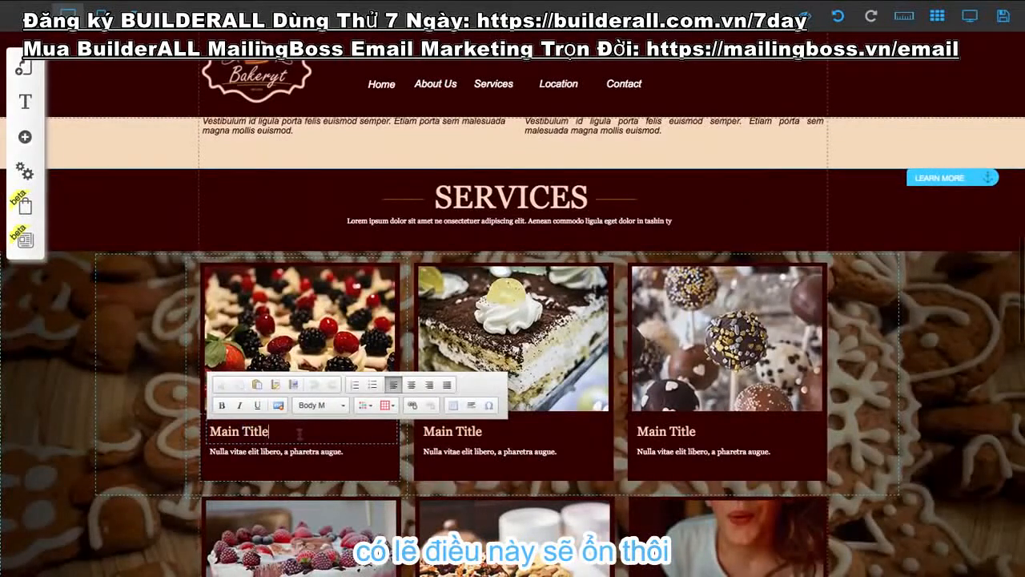
pyautogui.write('BER')
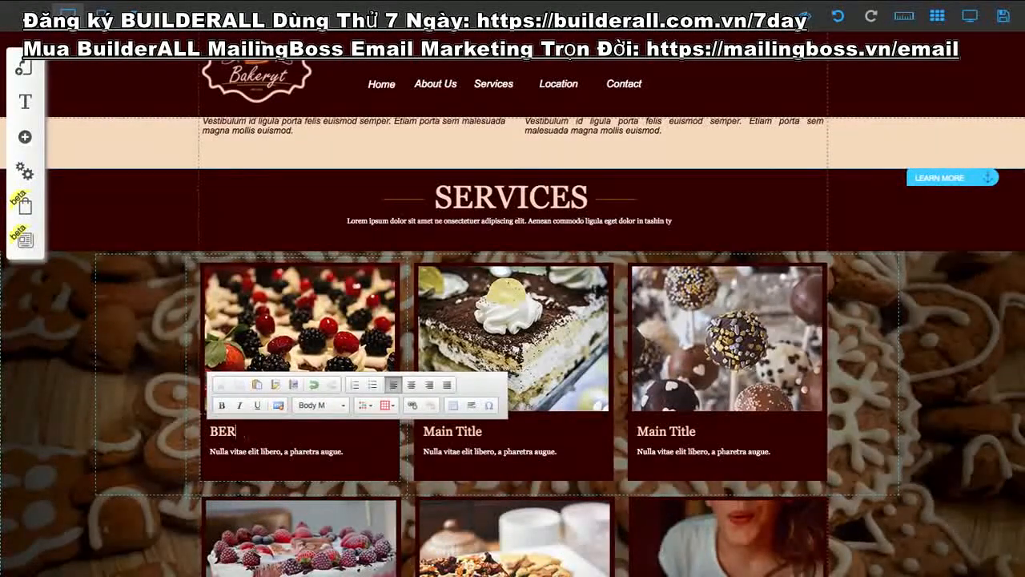
pyautogui.press('BackSpace')
pyautogui.press('BackSpace')
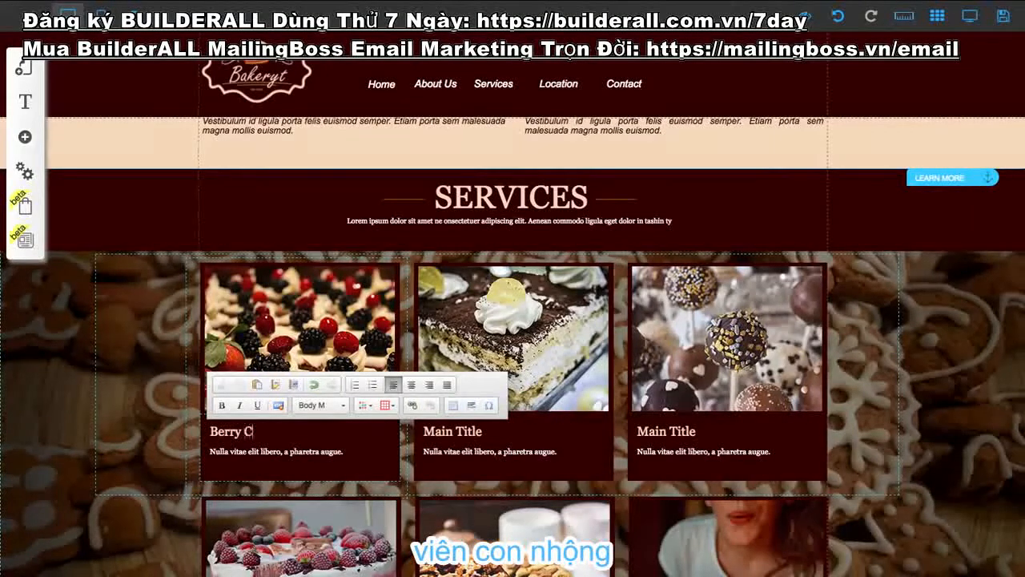
pyautogui.write('erry Cake')
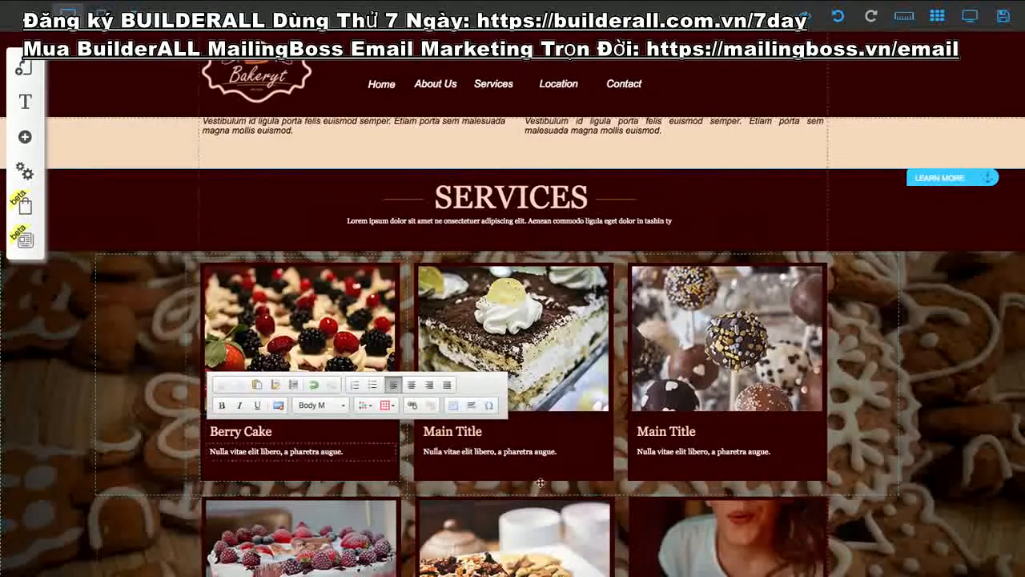
# Step: Change the title of the second card in the top Services row to "Lemon Cake"
pyautogui.click(471, 427)
pyautogui.click(456, 235)
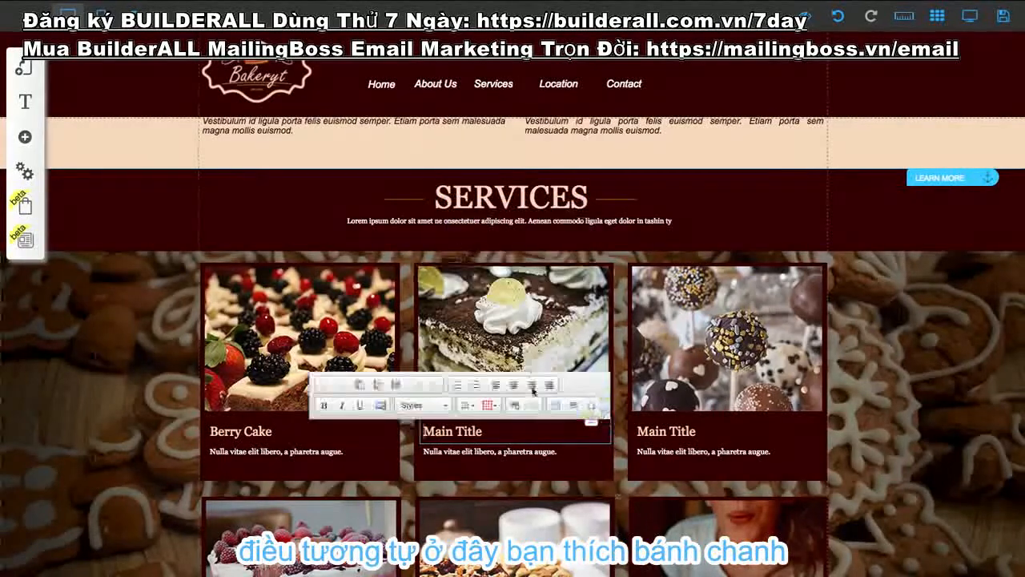
pyautogui.click(500, 438)
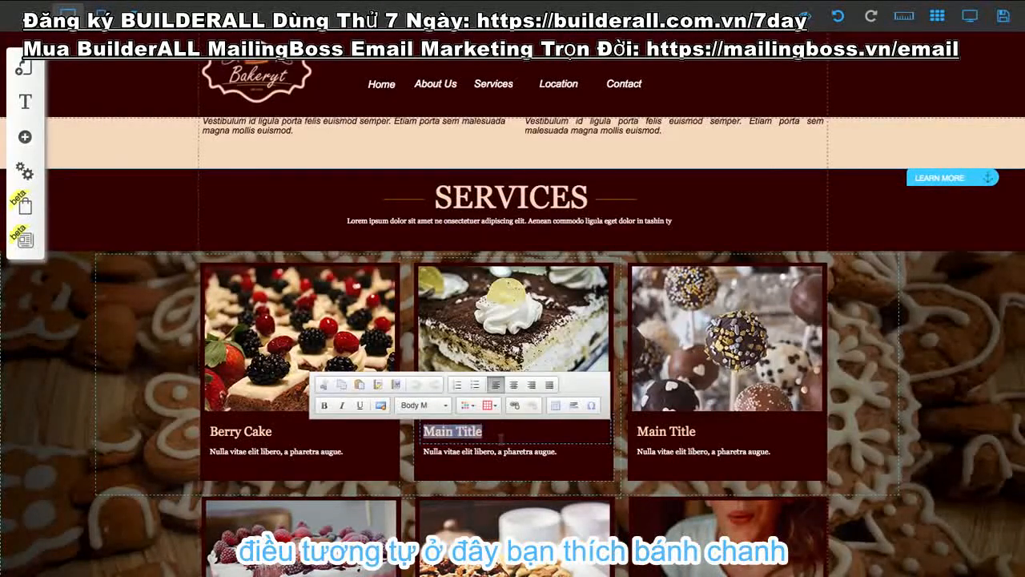
pyautogui.write('Lemon Cake')
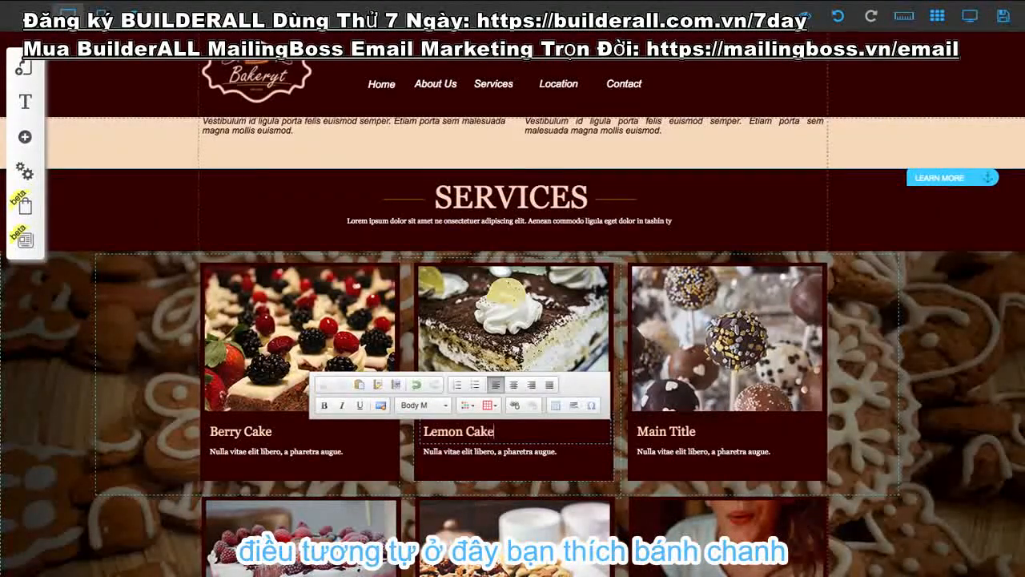
# Step: Retitle the third card in the top Services row, with the cake pops image, as "Candy Lollipop"
pyautogui.click(703, 434)
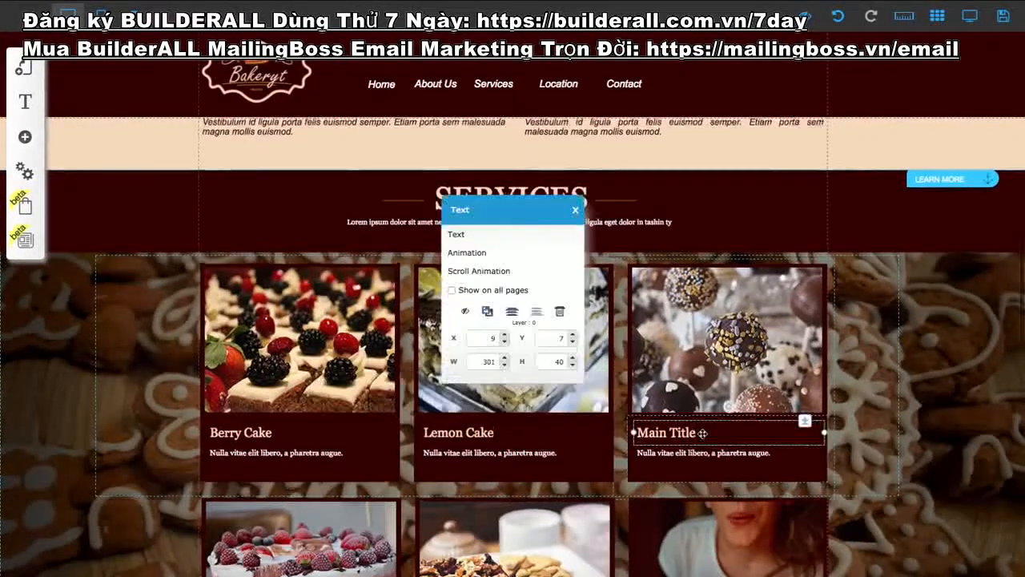
pyautogui.doubleClick(703, 433)
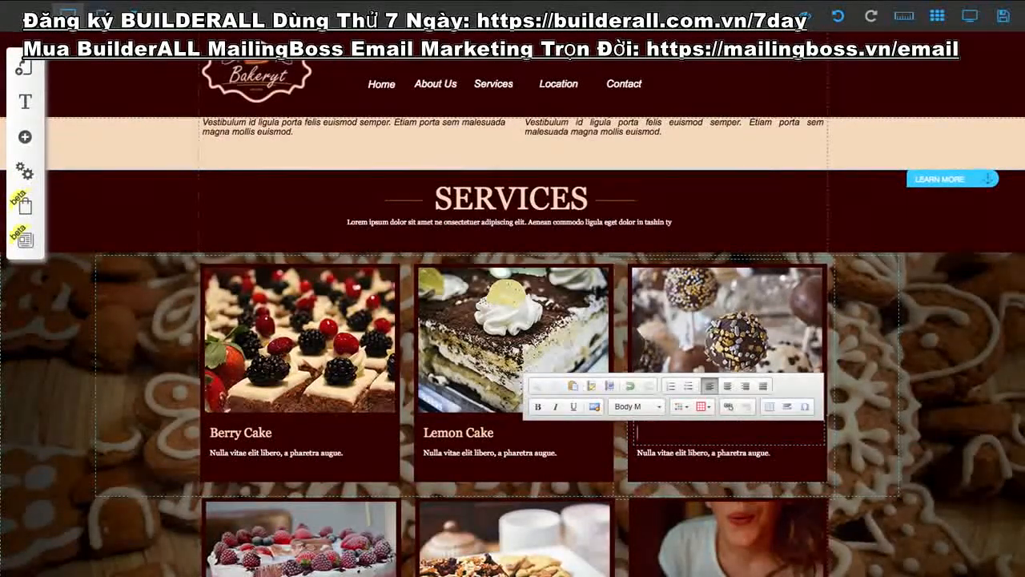
pyautogui.write('Candy Lollipop')
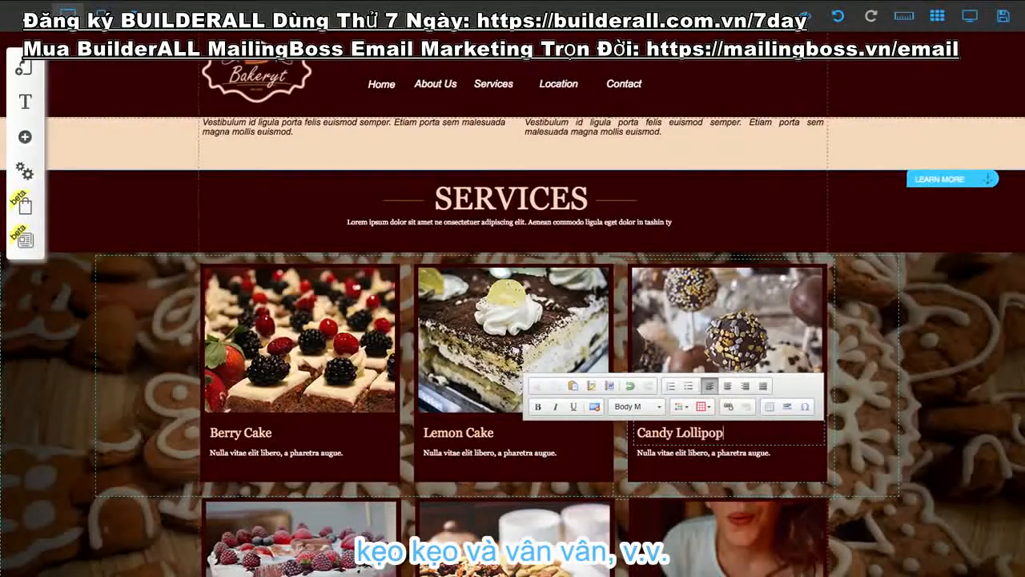
pyautogui.click(614, 376)
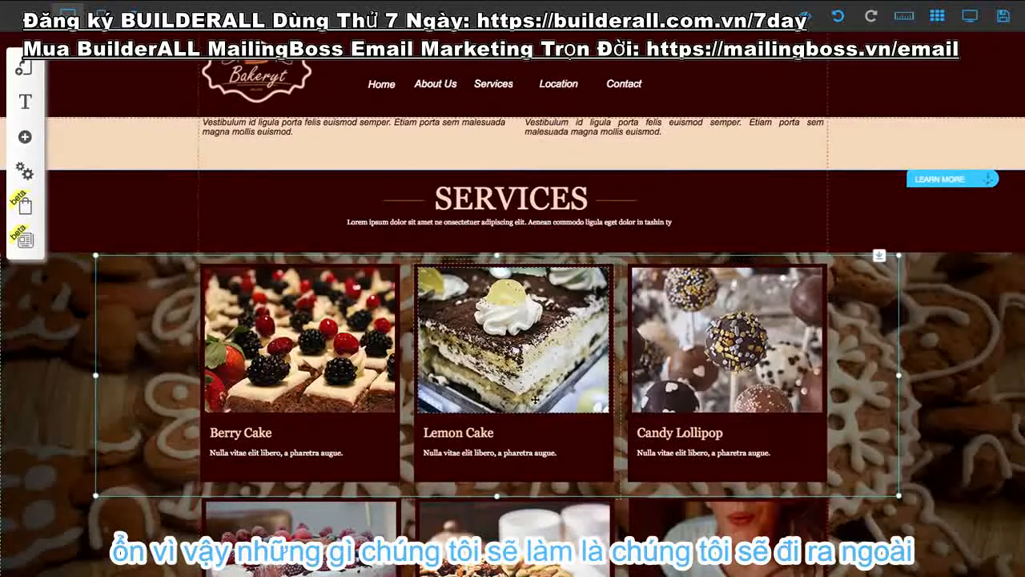
# Step: Open the image repository to change the baker photo in the About Us section
pyautogui.scroll(-1, 535, 399)
pyautogui.scroll(2, 536, 399)
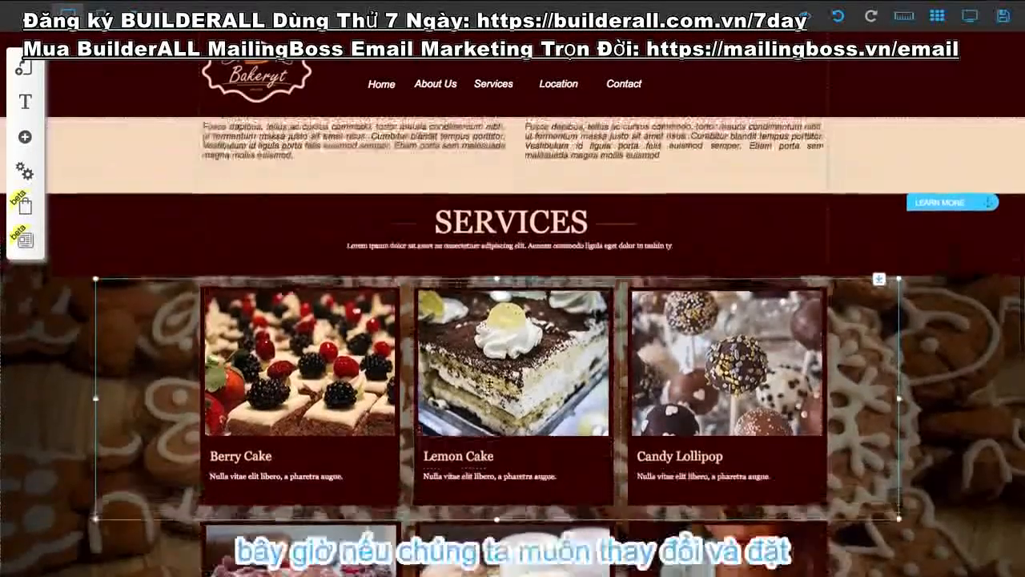
pyautogui.scroll(10, 555, 293)
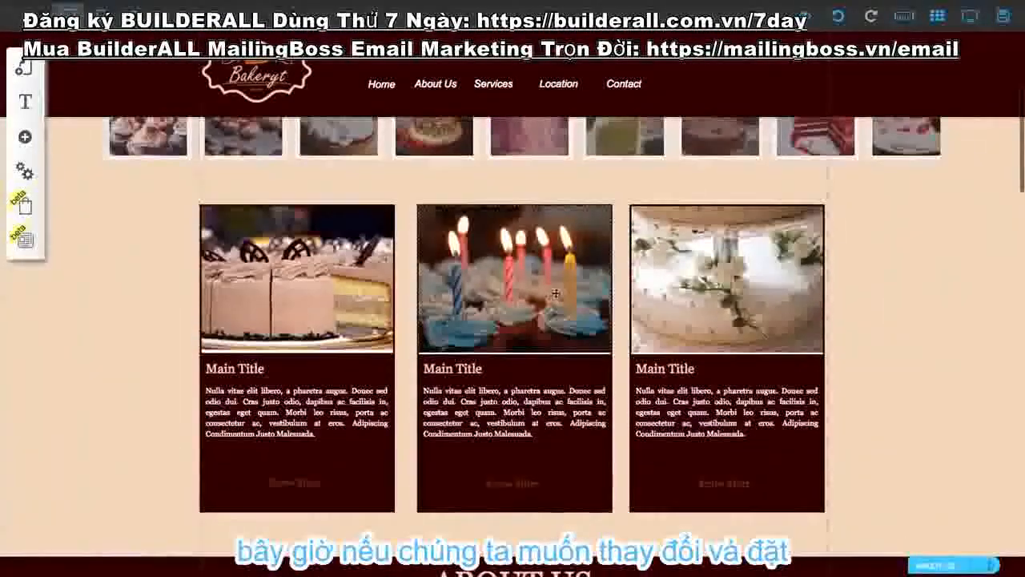
pyautogui.scroll(-5, 555, 294)
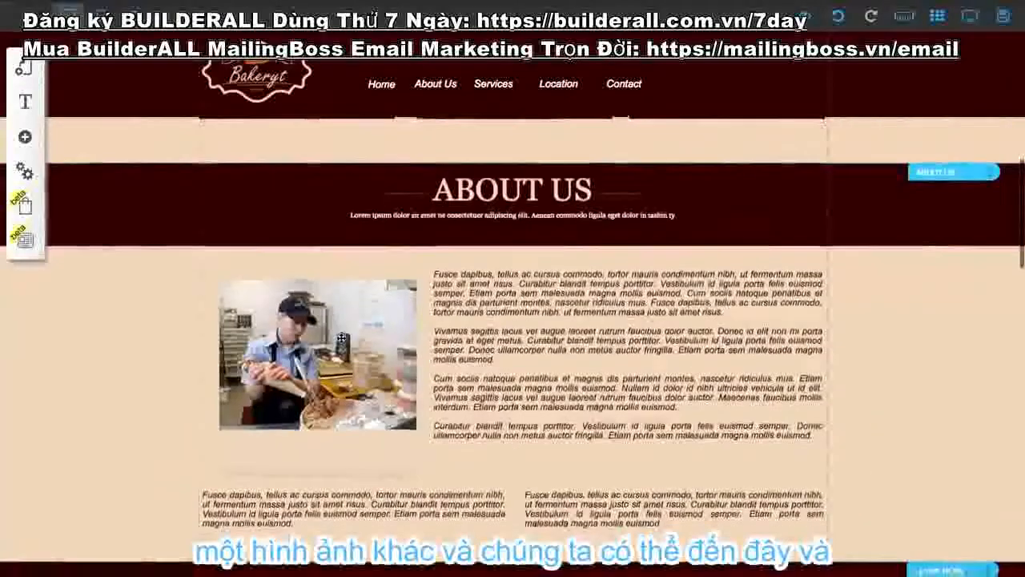
pyautogui.rightClick(341, 339)
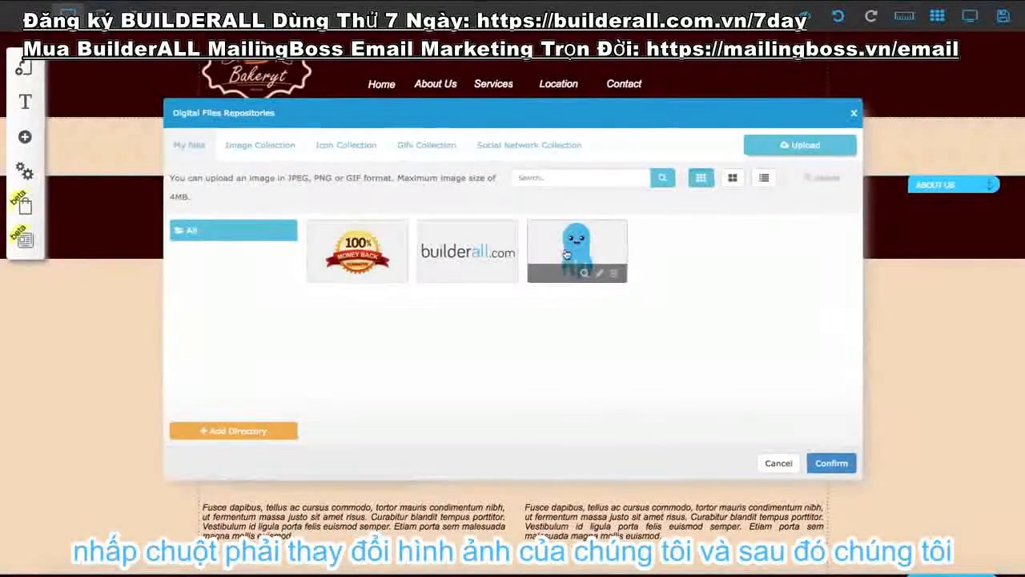
pyautogui.click(580, 258)
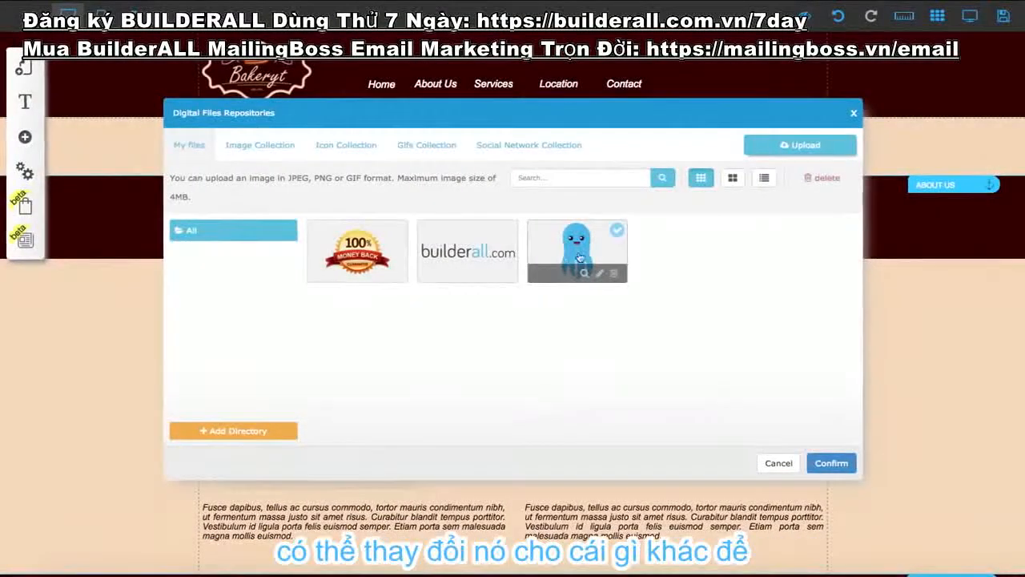
# Step: Replace the About Us photo with the sprinkled muffin picture from the Food category of the Image Collection
pyautogui.click(259, 147)
pyautogui.scroll(-3, 212, 344)
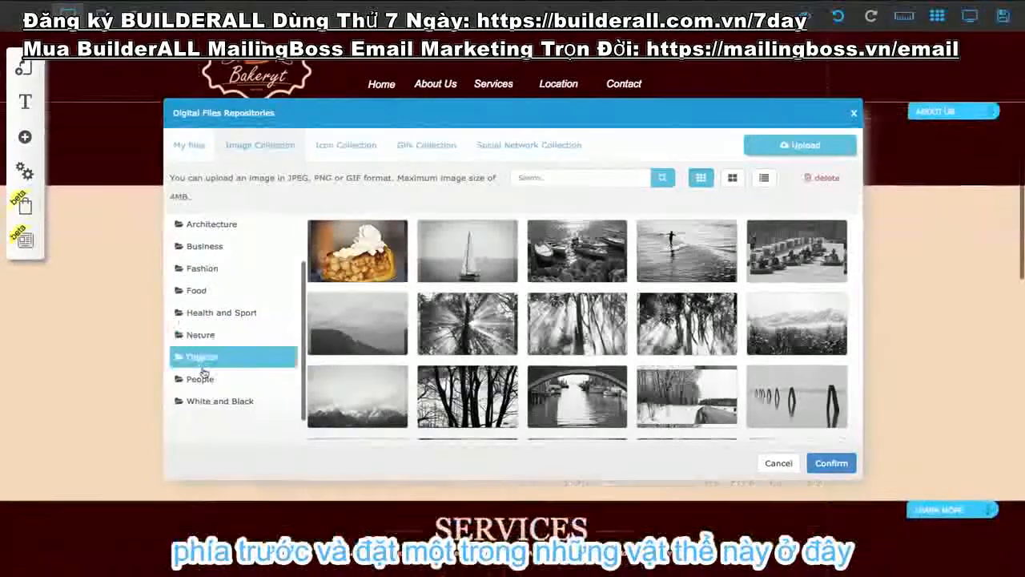
pyautogui.click(217, 376)
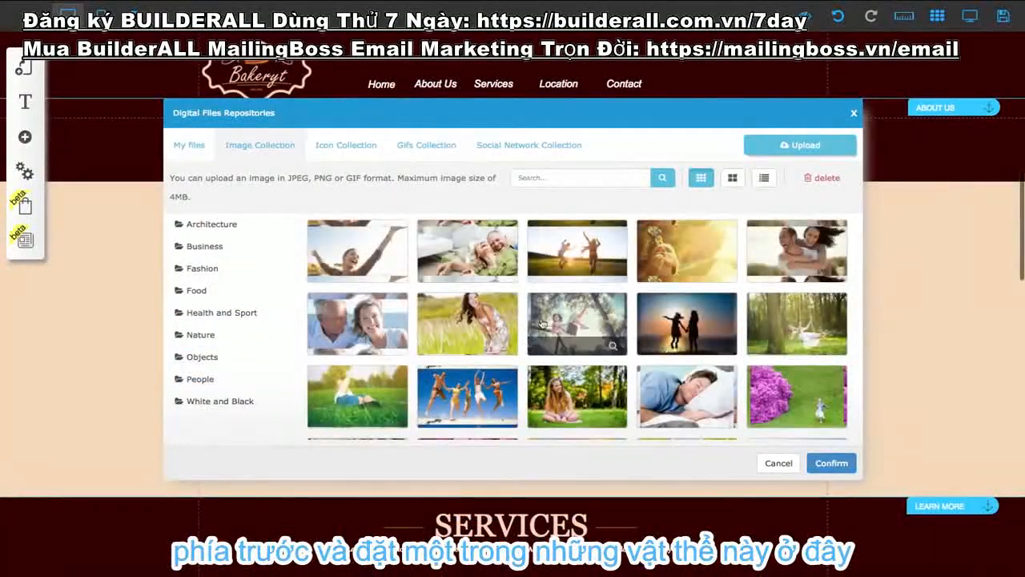
pyautogui.scroll(3, 781, 291)
pyautogui.scroll(-10, 782, 292)
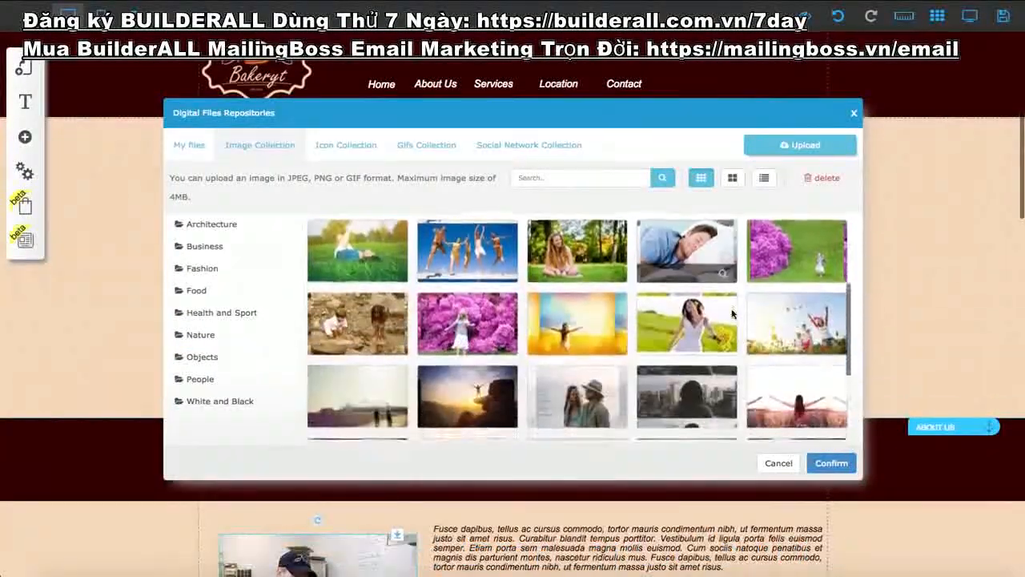
pyautogui.click(272, 290)
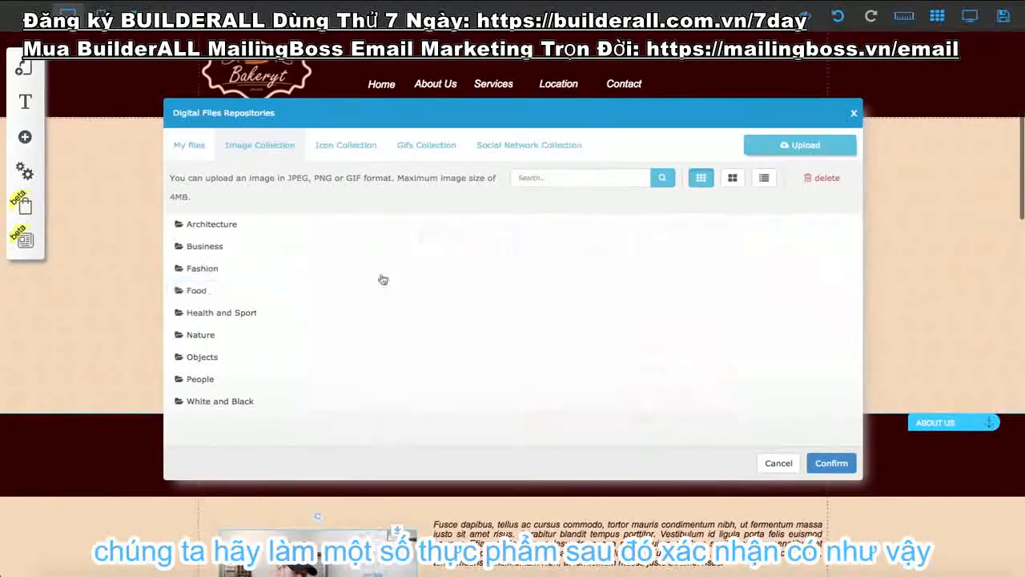
pyautogui.scroll(-1, 393, 271)
pyautogui.scroll(-3, 393, 271)
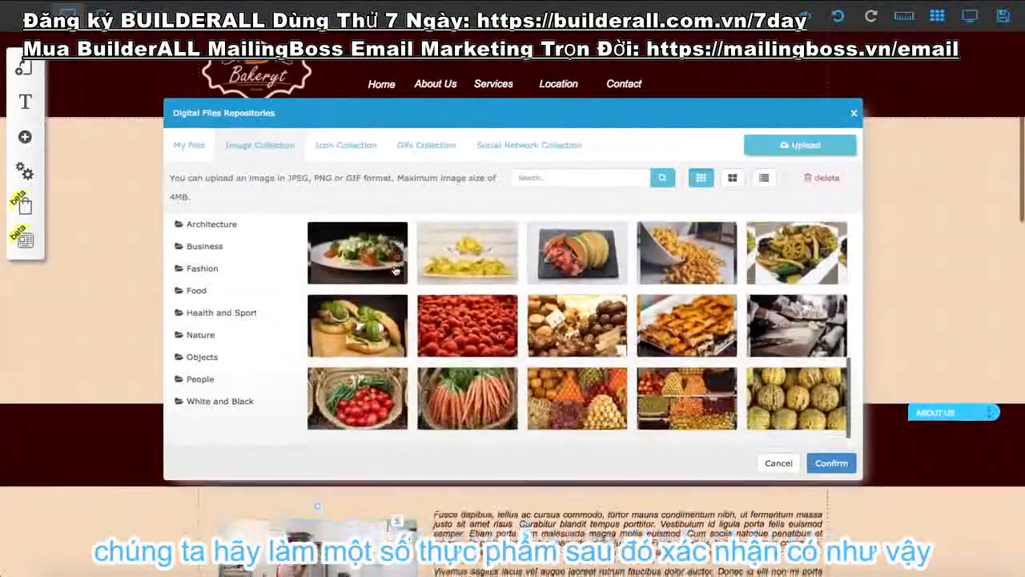
pyautogui.scroll(3, 393, 271)
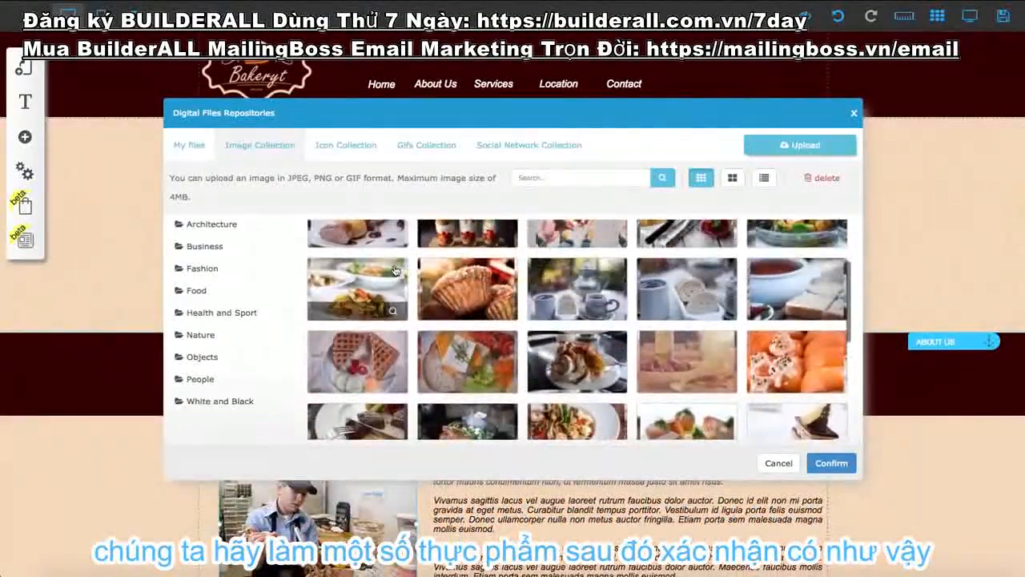
pyautogui.click(832, 464)
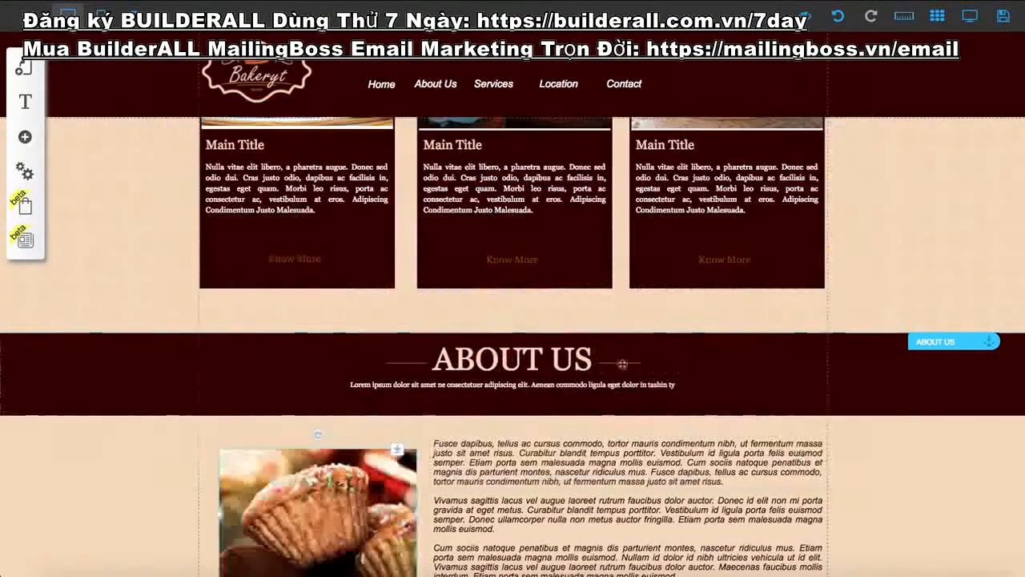
pyautogui.scroll(-1, 103, 452)
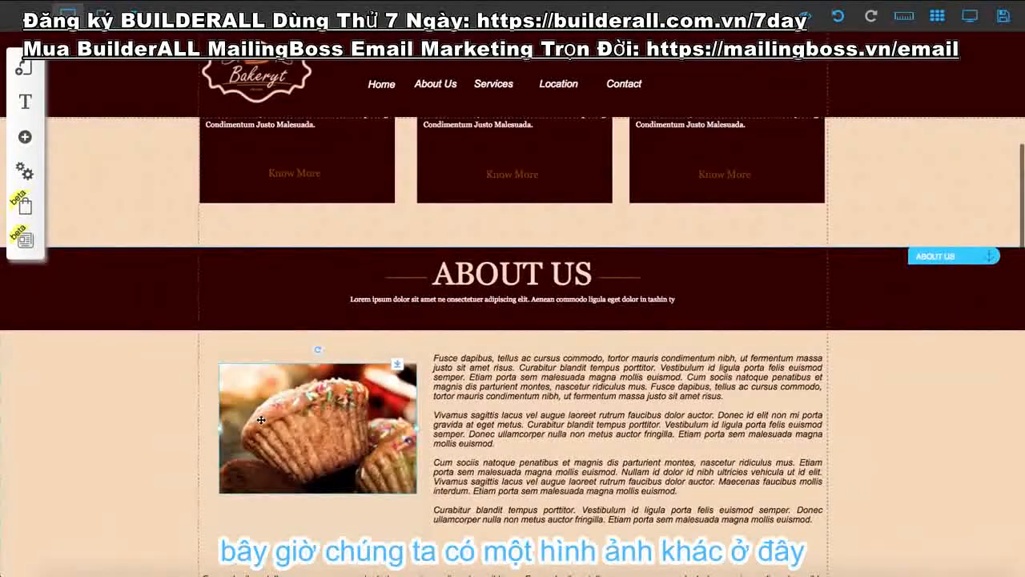
pyautogui.scroll(-1, 273, 392)
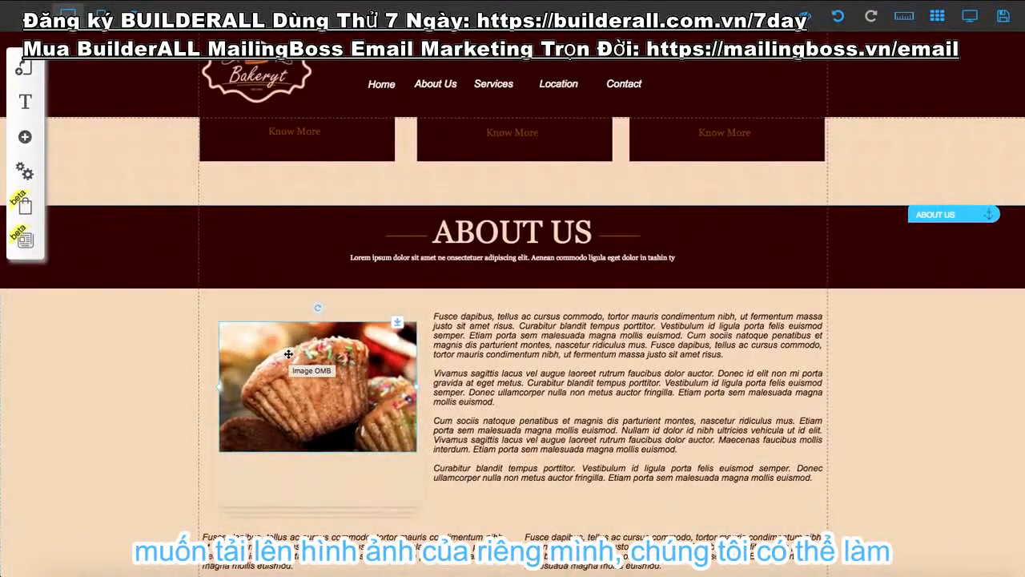
# Step: Examine the upload option for changing the About Us muffin image without picking a new file
pyautogui.click(288, 353)
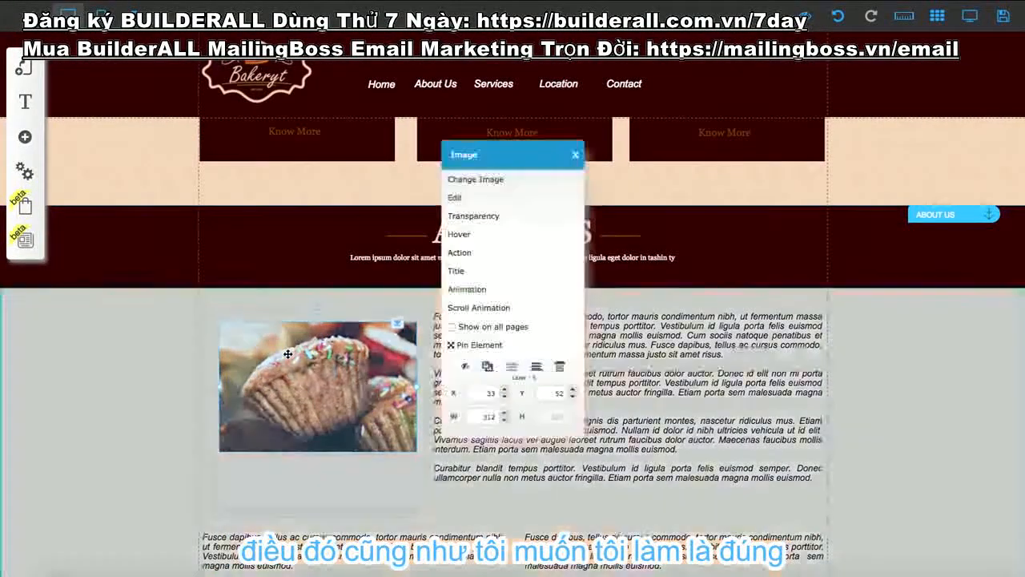
pyautogui.click(469, 187)
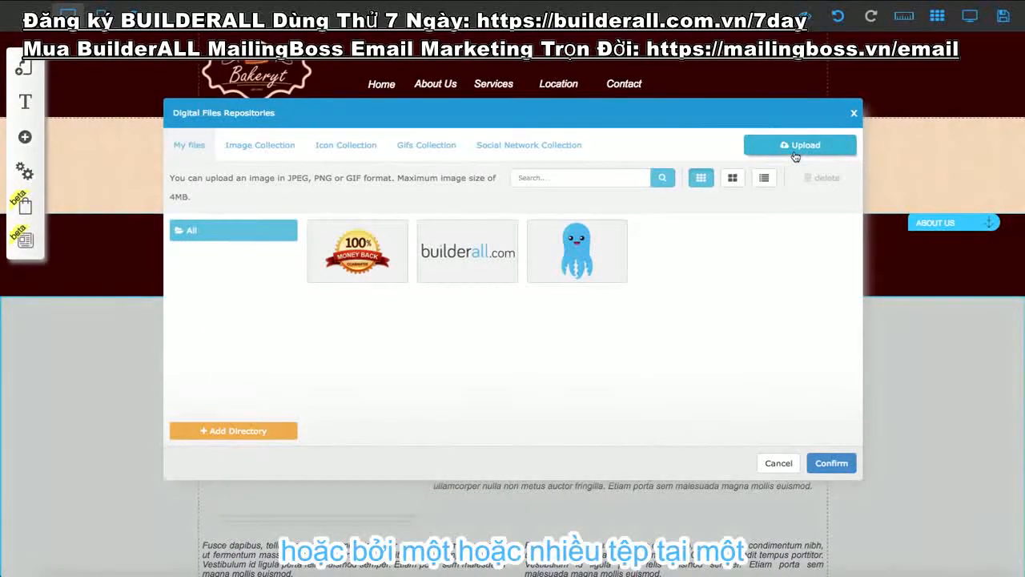
pyautogui.click(854, 113)
# Step: Review the Settings and SEO fields of the Site Bakery Express layout, such as favicon, title, description and meta tags
pyautogui.scroll(2, 474, 320)
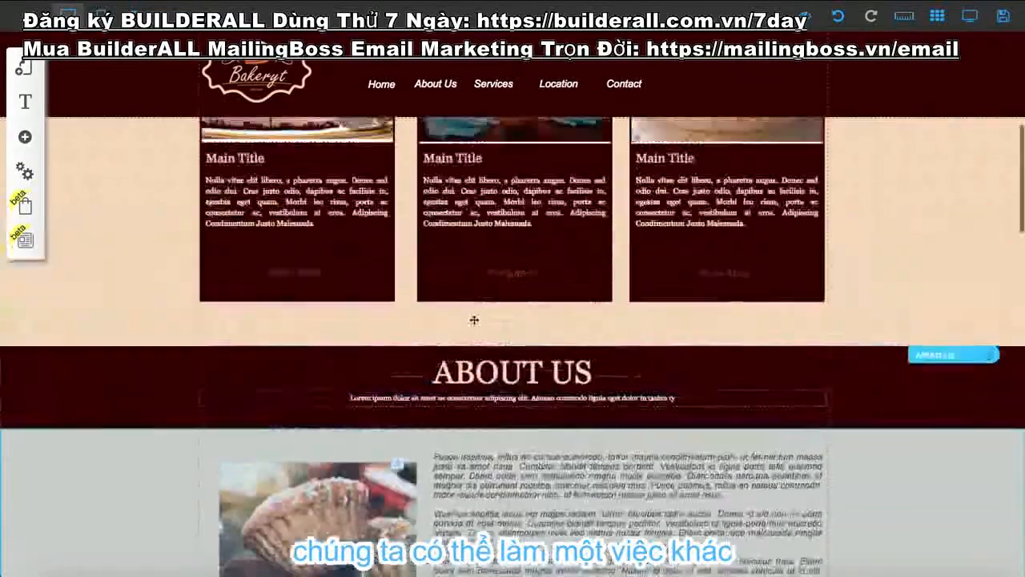
pyautogui.scroll(5, 474, 321)
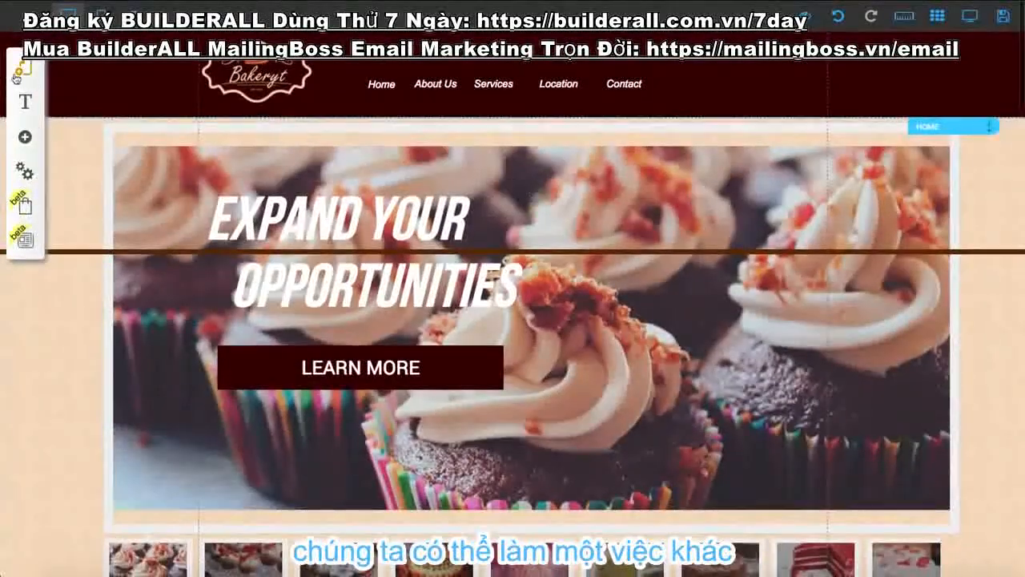
pyautogui.click(25, 171)
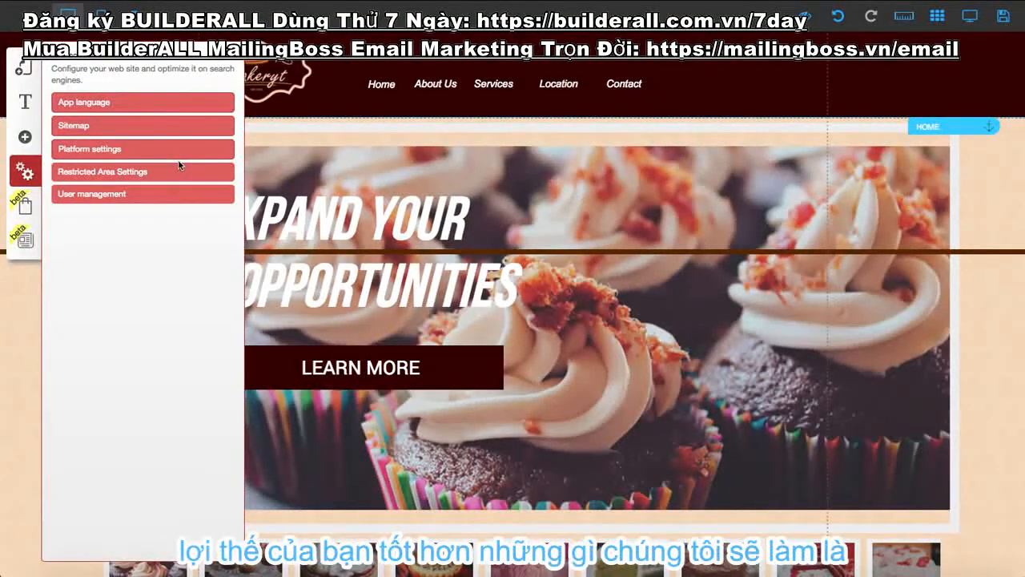
pyautogui.click(24, 69)
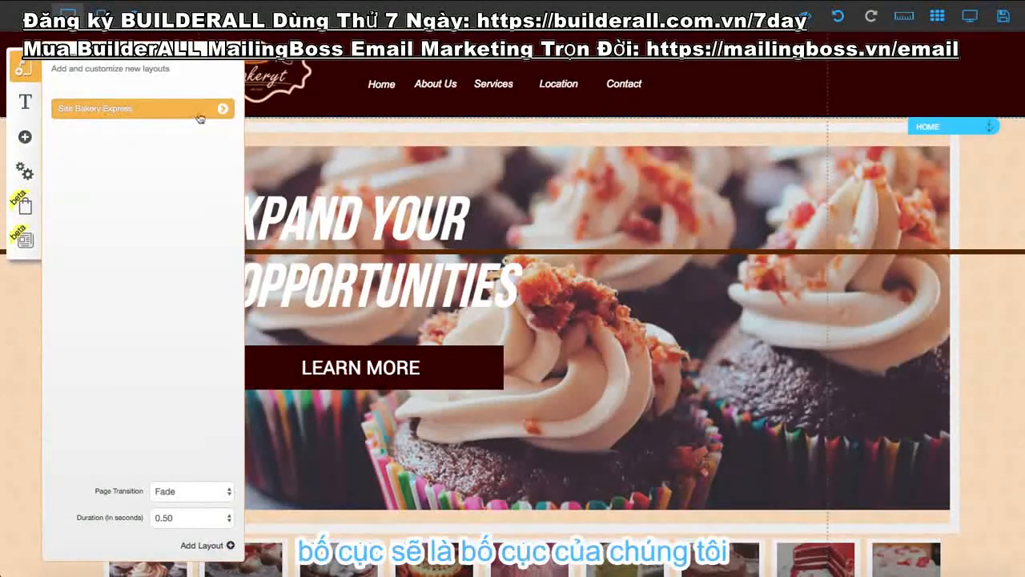
pyautogui.click(223, 108)
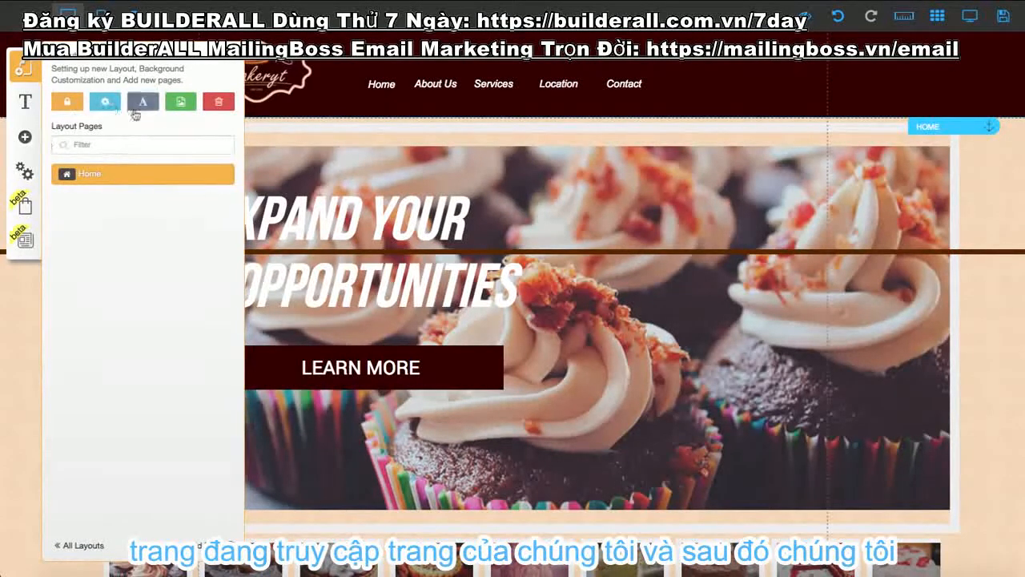
pyautogui.click(107, 112)
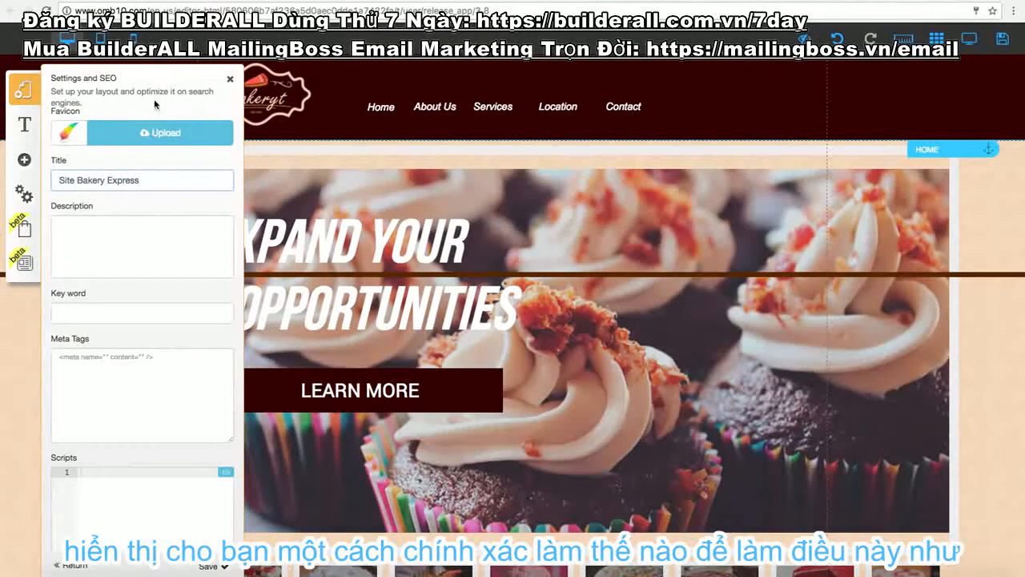
pyautogui.click(230, 80)
# Step: Review the website's Restricted Area Settings and the tablet and mobile mode options in the platform settings
pyautogui.click(26, 193)
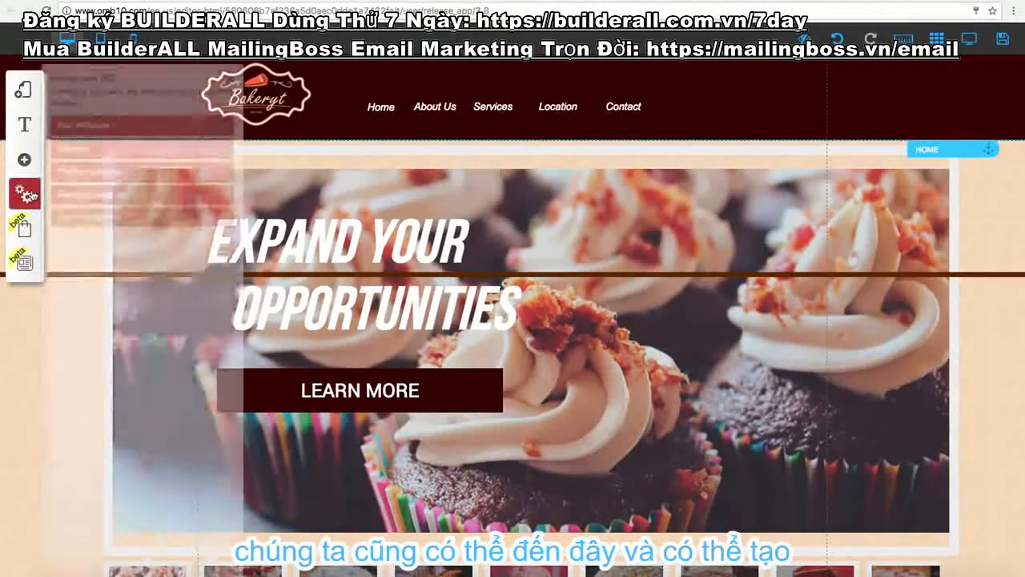
pyautogui.click(88, 194)
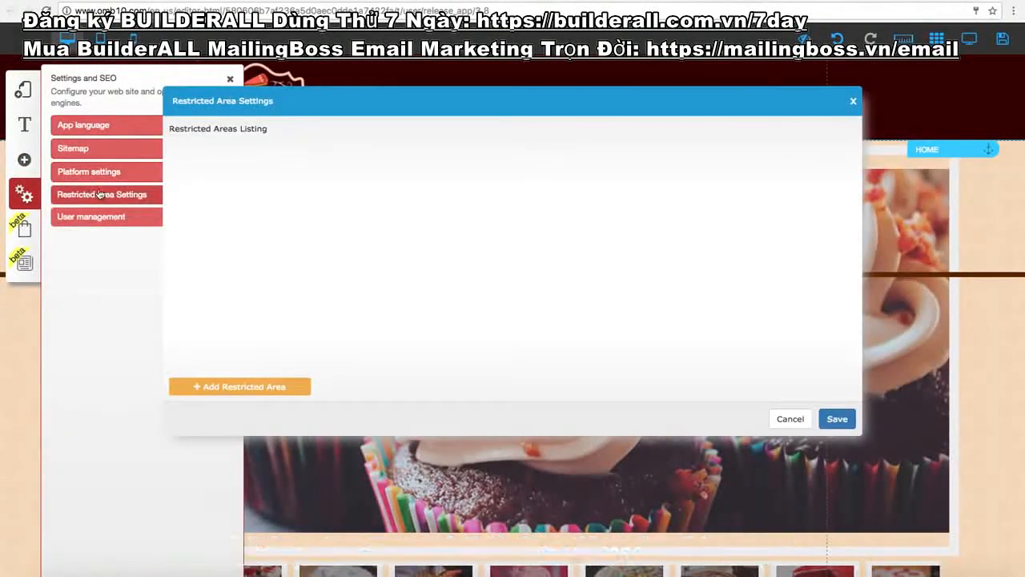
pyautogui.click(853, 101)
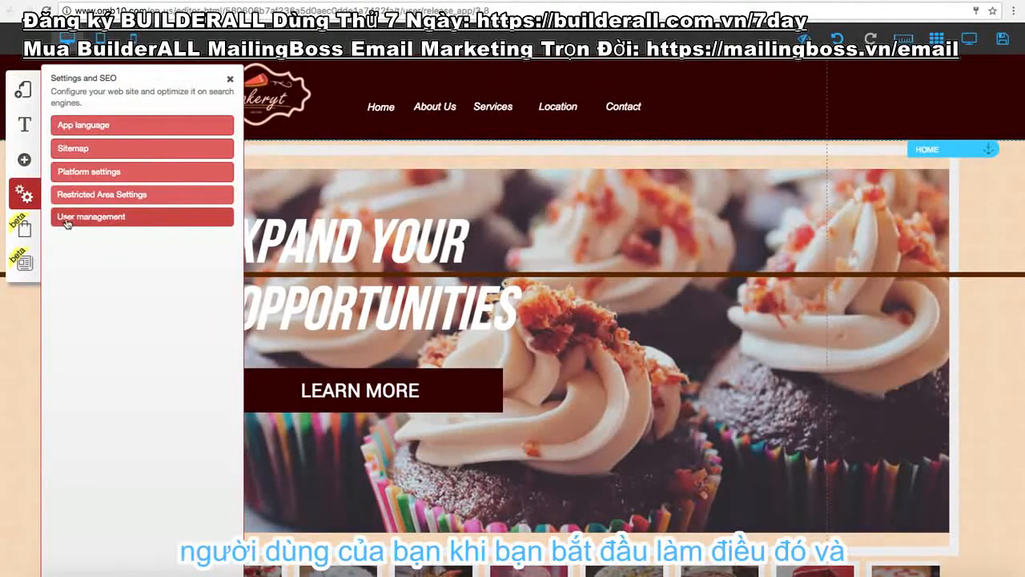
pyautogui.click(72, 171)
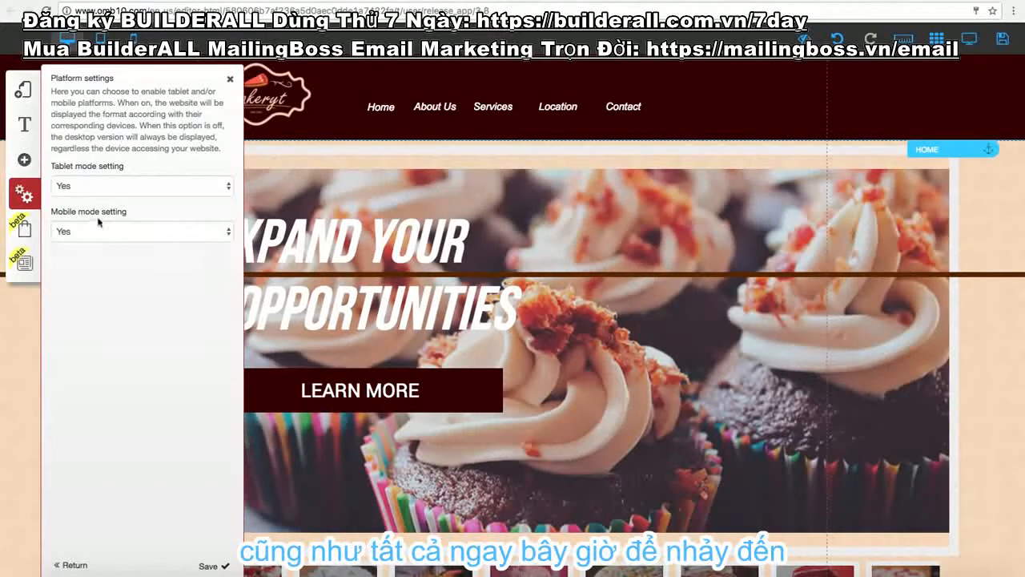
pyautogui.click(229, 78)
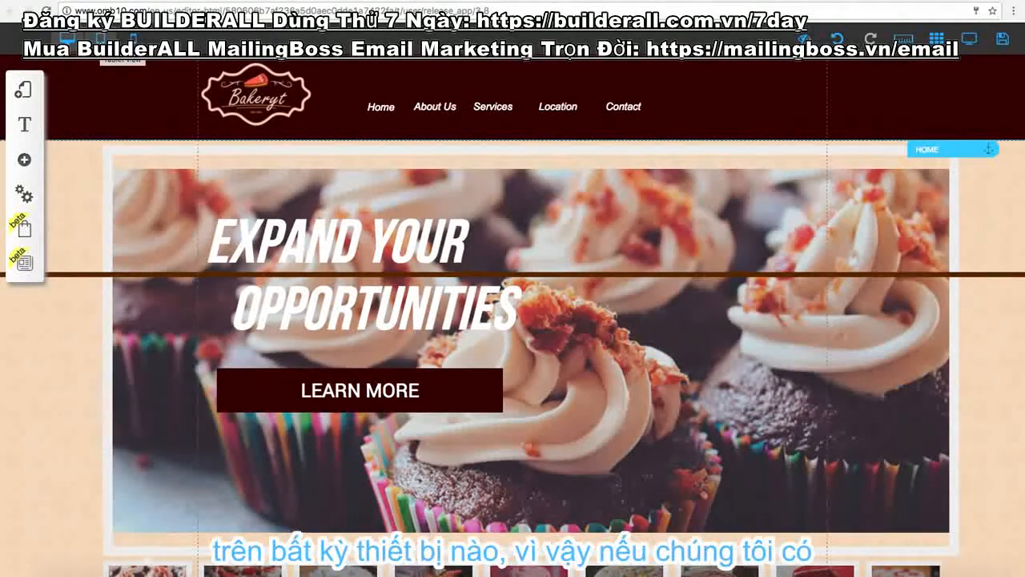
# Step: Switch the editor to the tablet view and check the options of the header banner
pyautogui.click(123, 37)
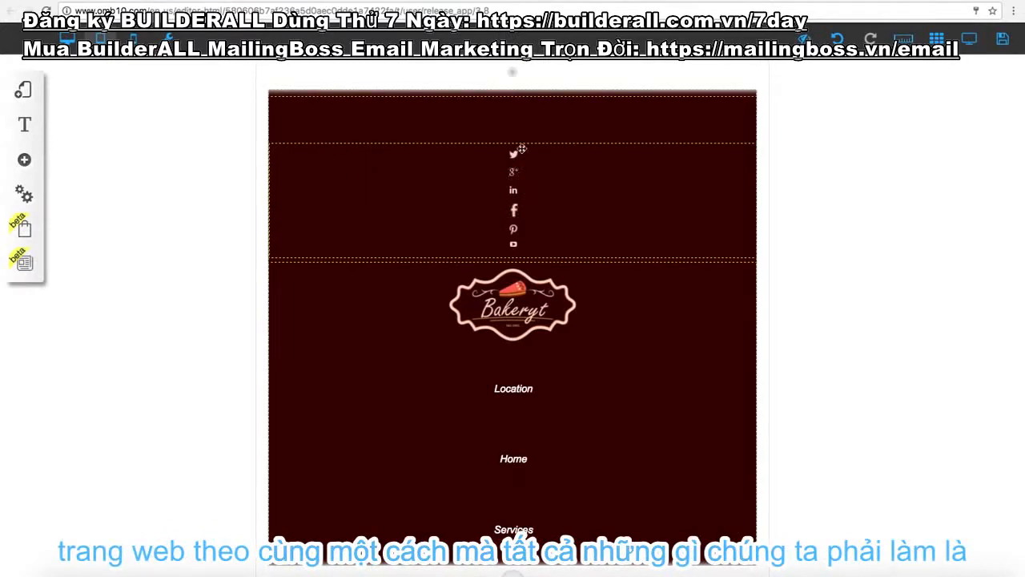
pyautogui.click(410, 193)
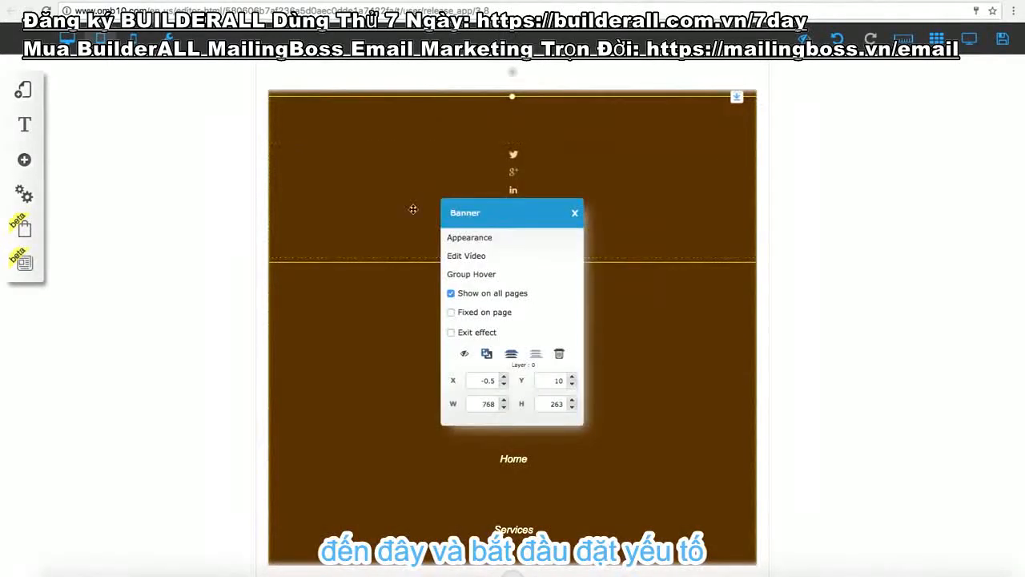
pyautogui.scroll(-5, 343, 294)
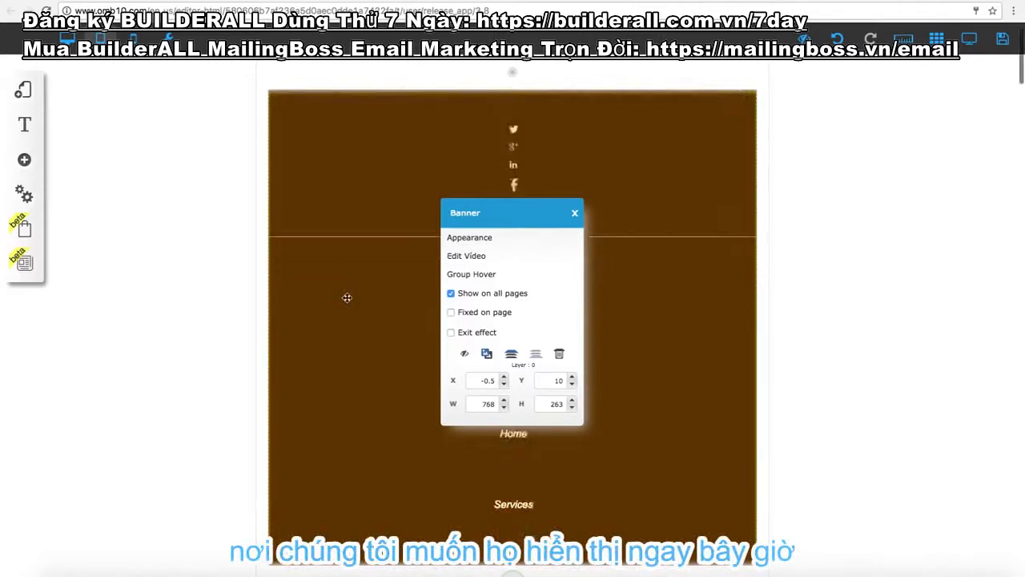
pyautogui.click(574, 213)
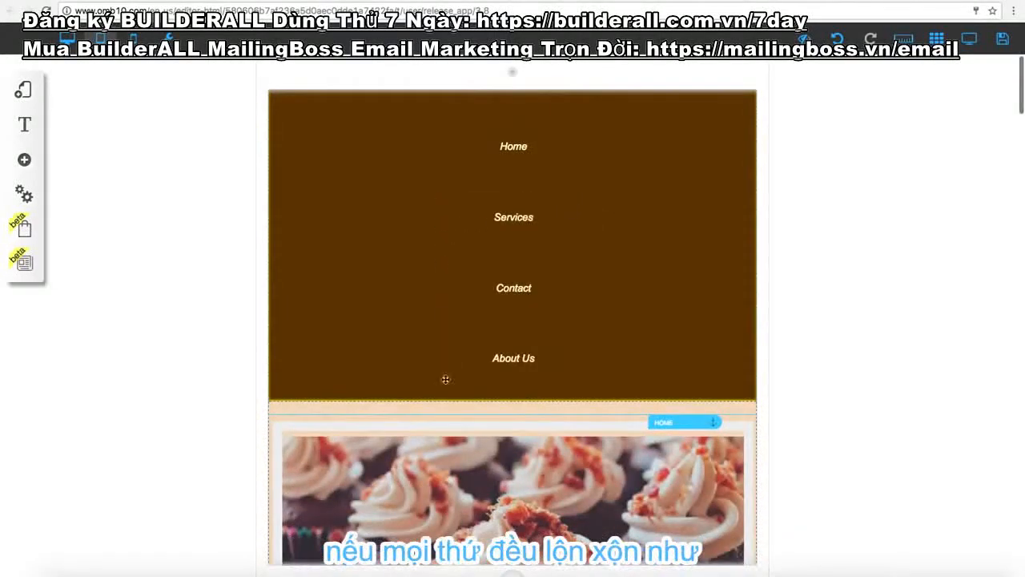
# Step: Reposition the cupcake image gallery below the menu links in the tablet view, and stop the root-element alert from showing again
pyautogui.moveTo(446, 379); pyautogui.dragTo(349, 251)
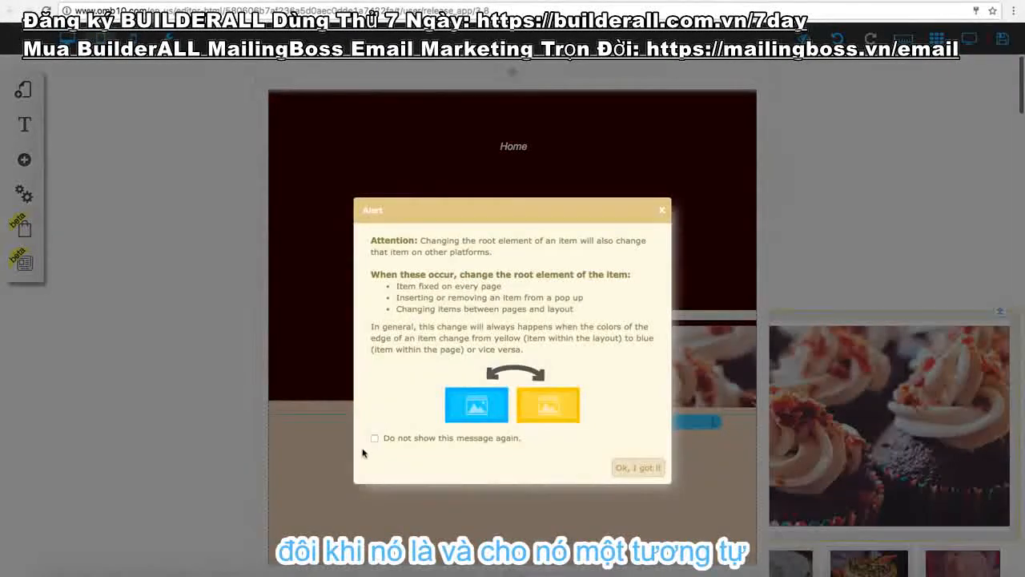
pyautogui.click(374, 438)
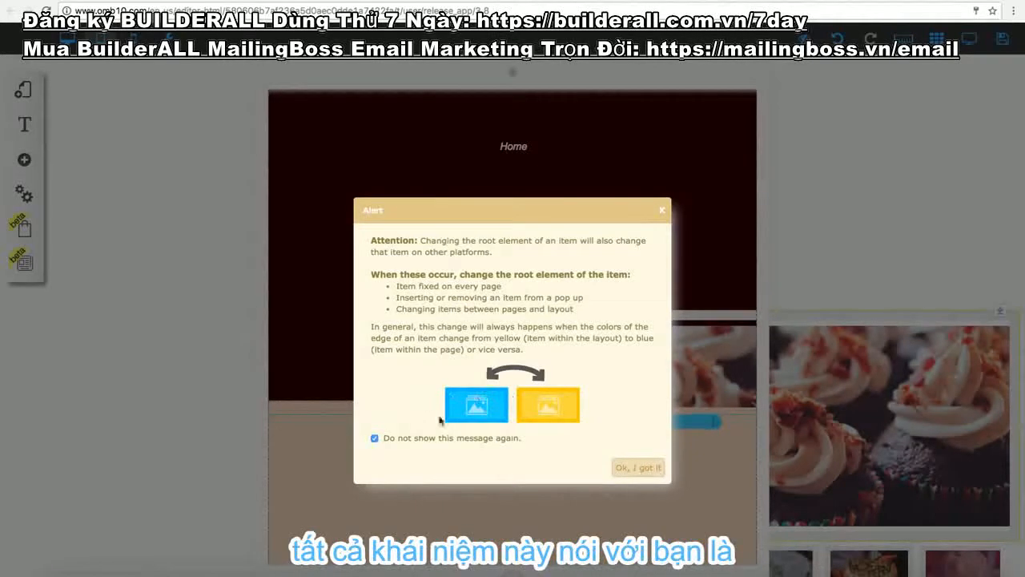
pyautogui.click(638, 470)
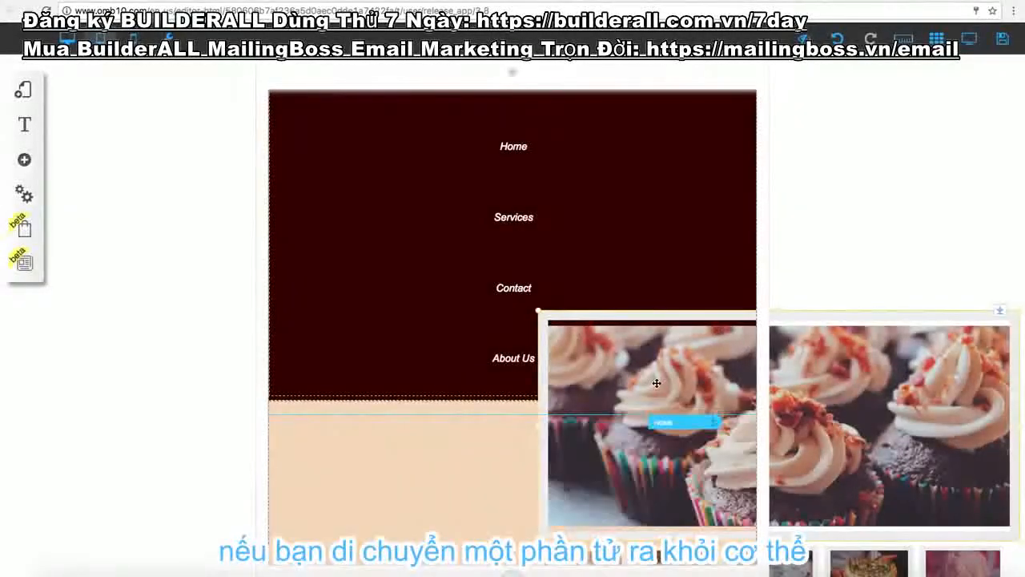
pyautogui.moveTo(657, 377); pyautogui.dragTo(427, 469)
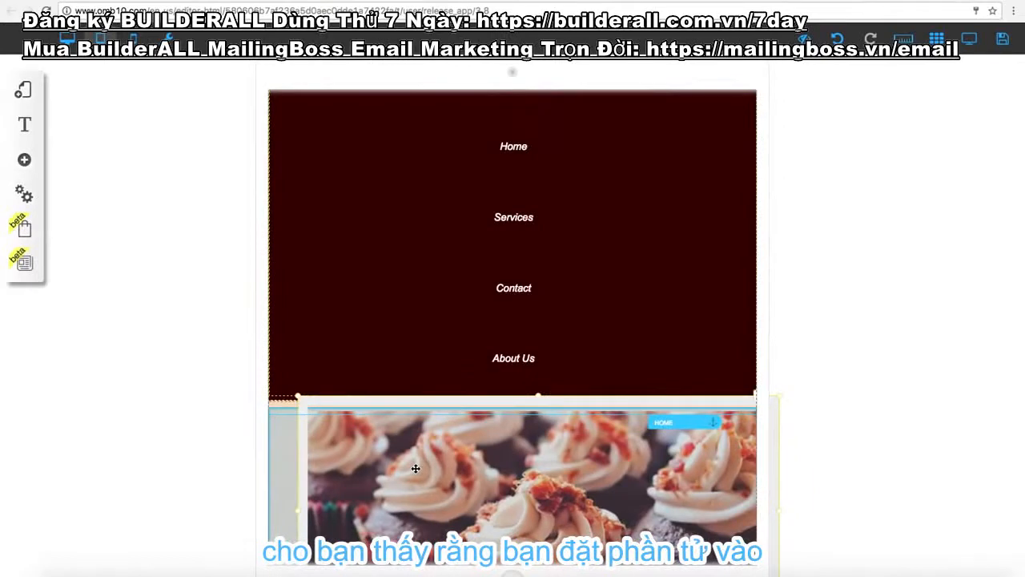
# Step: Position the cupcake gallery and its thumbnails inside the page body, directly below the dark menu section in the tablet view
pyautogui.moveTo(416, 469); pyautogui.dragTo(414, 468)
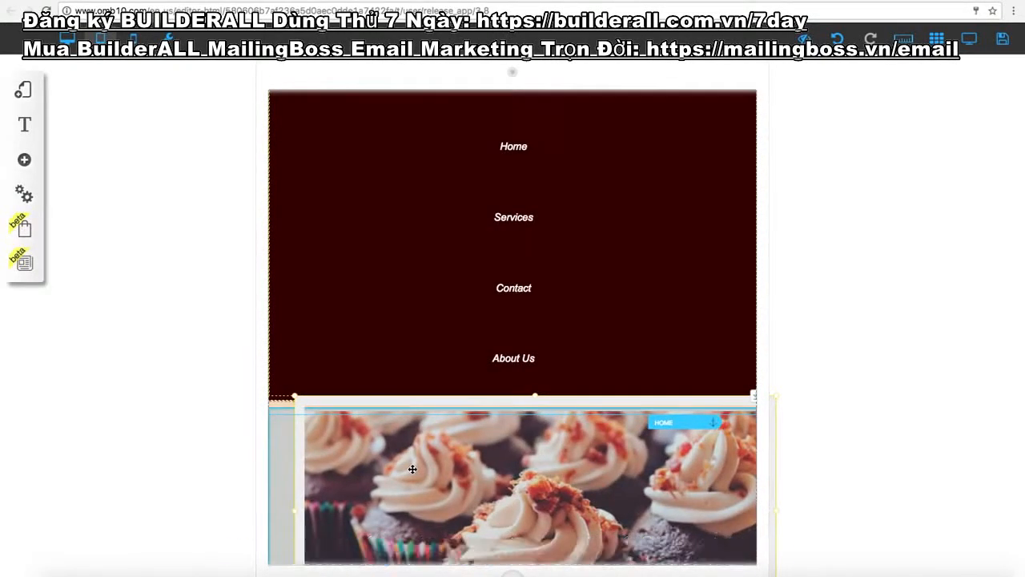
pyautogui.moveTo(413, 468); pyautogui.dragTo(404, 464)
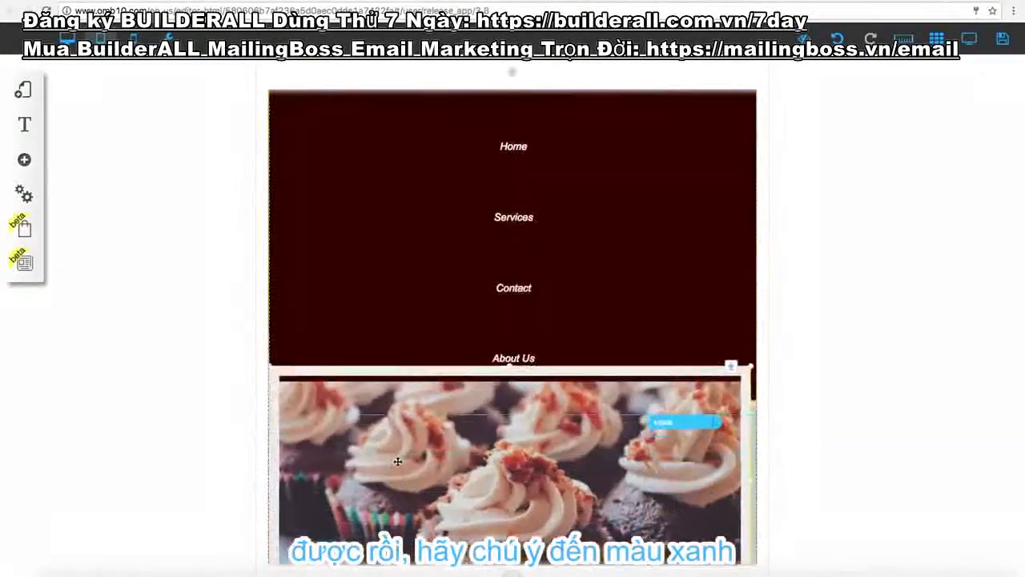
pyautogui.moveTo(400, 461); pyautogui.dragTo(403, 491)
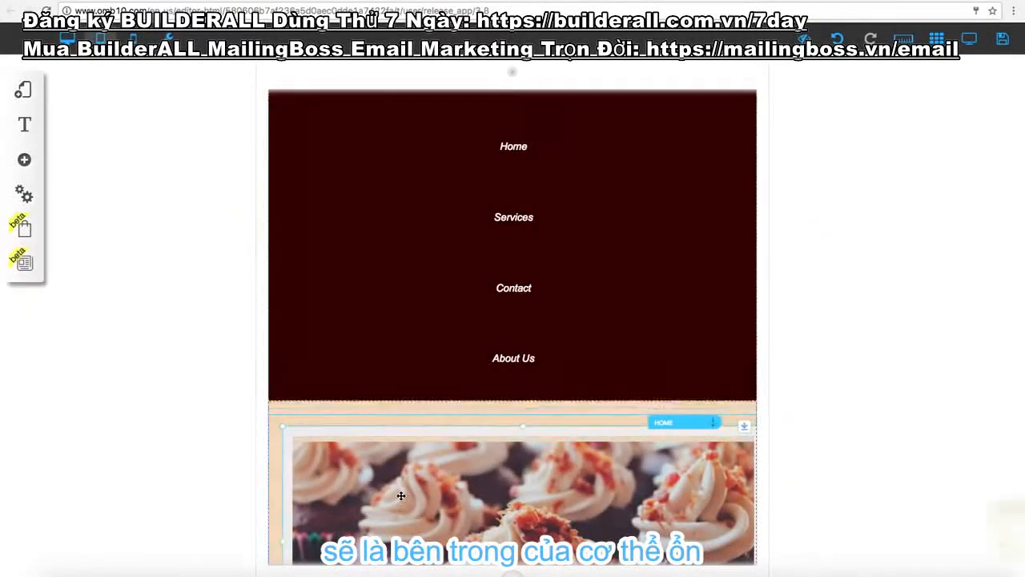
pyautogui.scroll(-3, 412, 417)
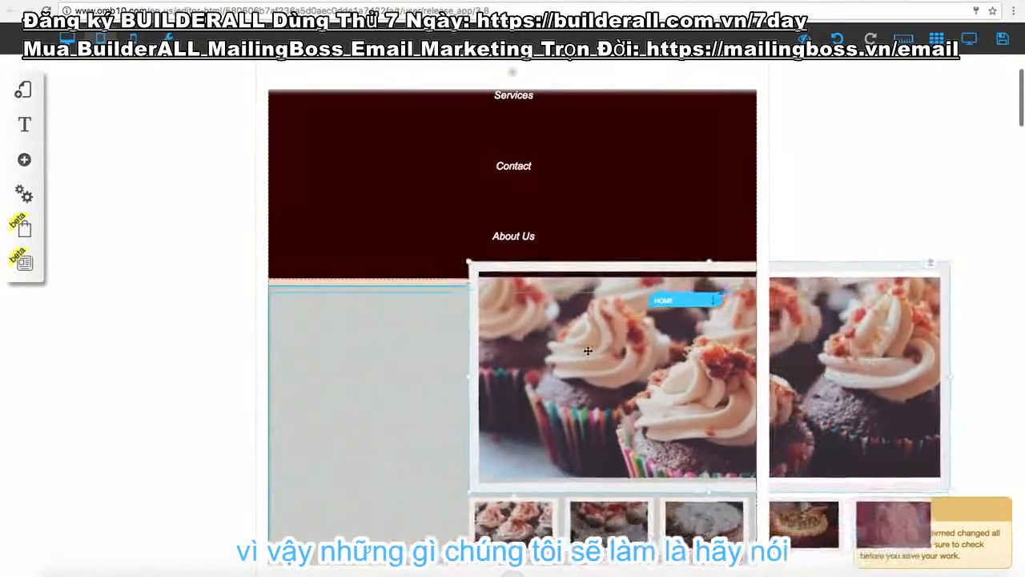
pyautogui.scroll(-2, 315, 403)
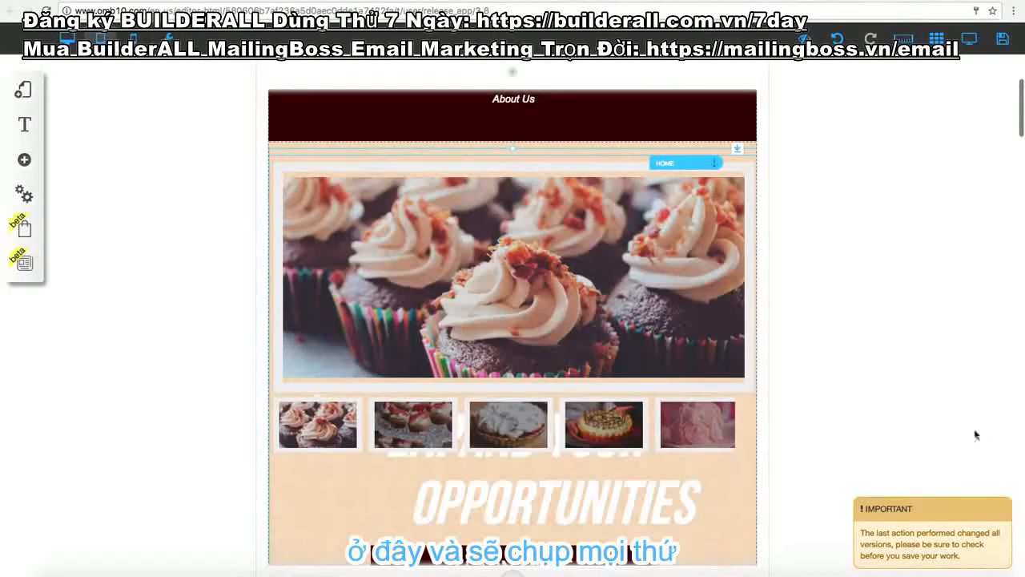
# Step: Move the "Expand Your Opportunities" heading and all content beneath it below the gallery thumbnails, and open the heading's options
pyautogui.scroll(-3, 566, 353)
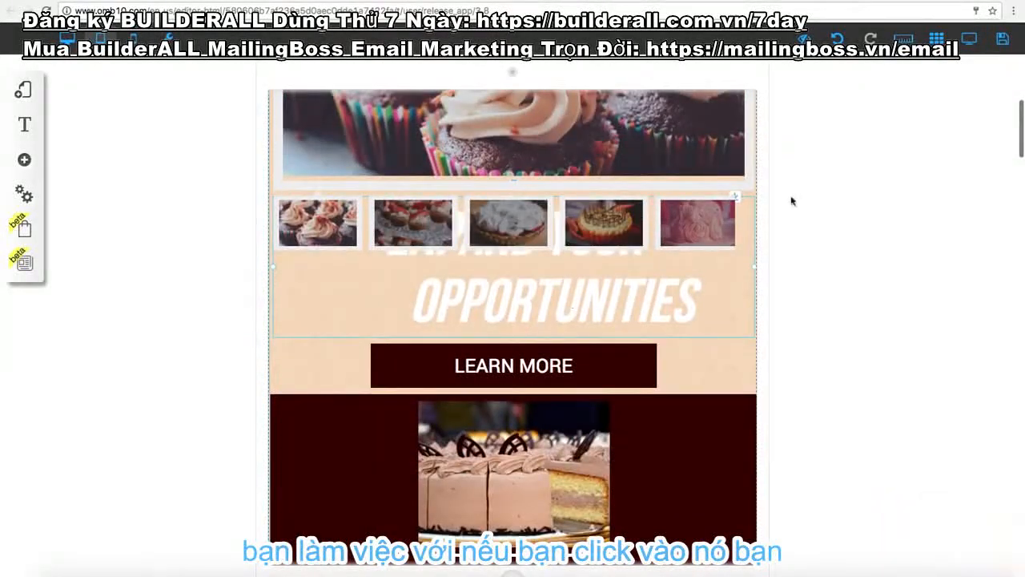
pyautogui.moveTo(739, 196); pyautogui.dragTo(734, 264)
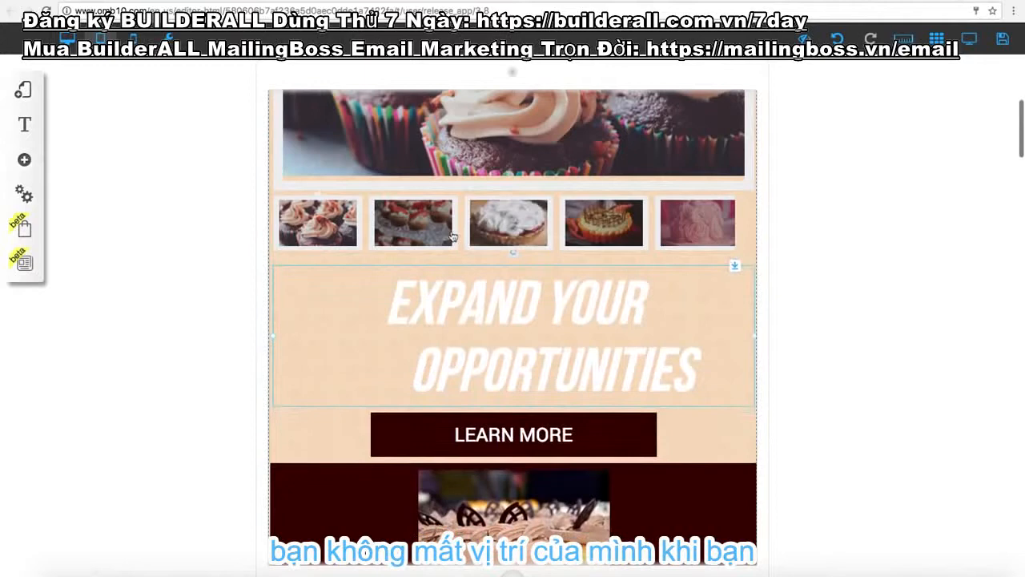
pyautogui.click(511, 312)
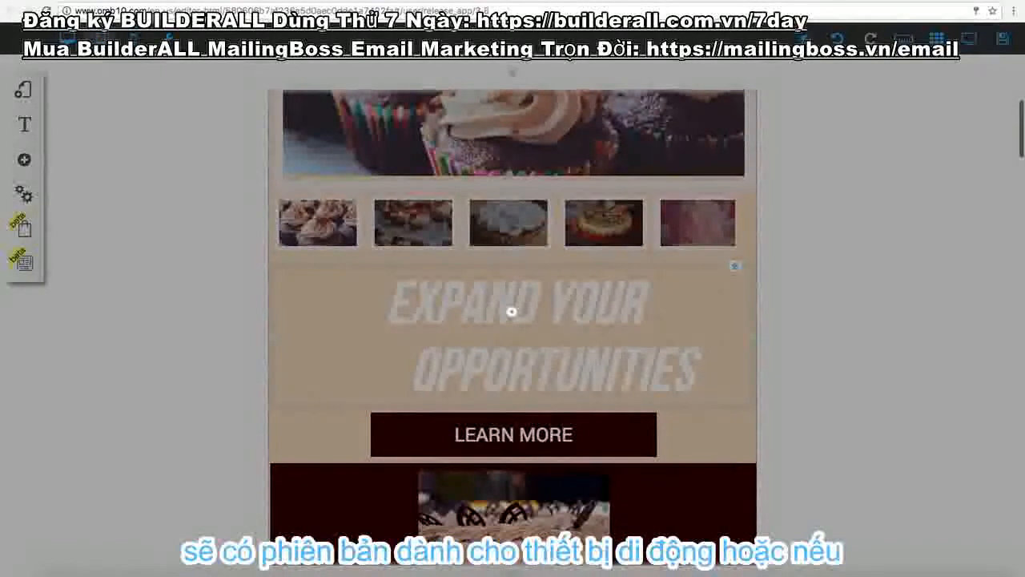